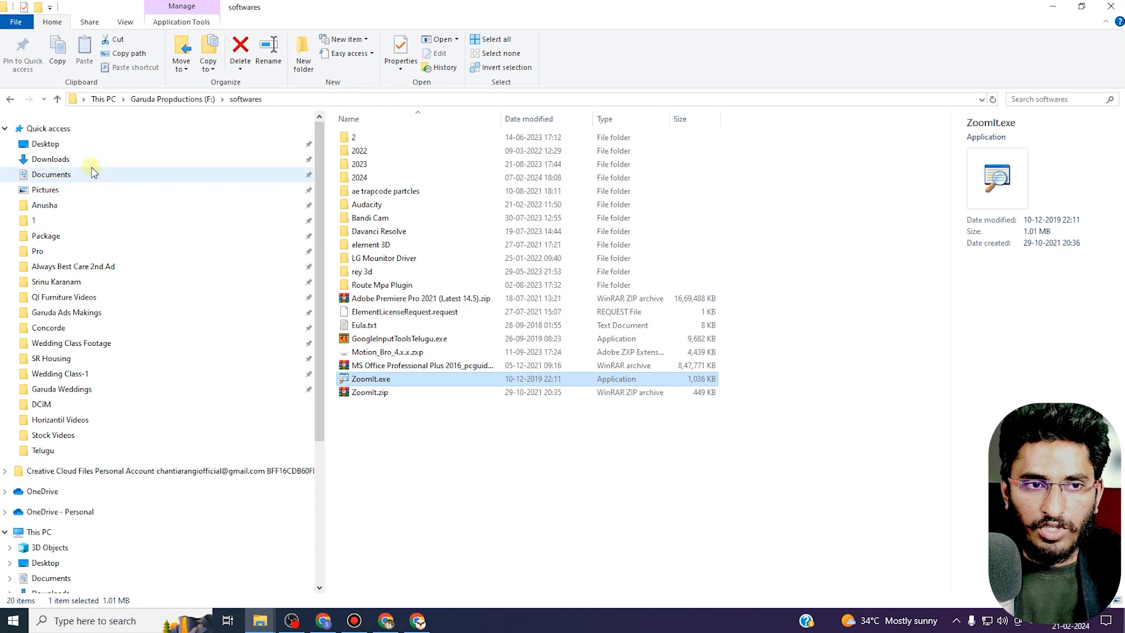
Open the Downloads folder and play the 14-04.mp4 video.
left_click(91, 159)
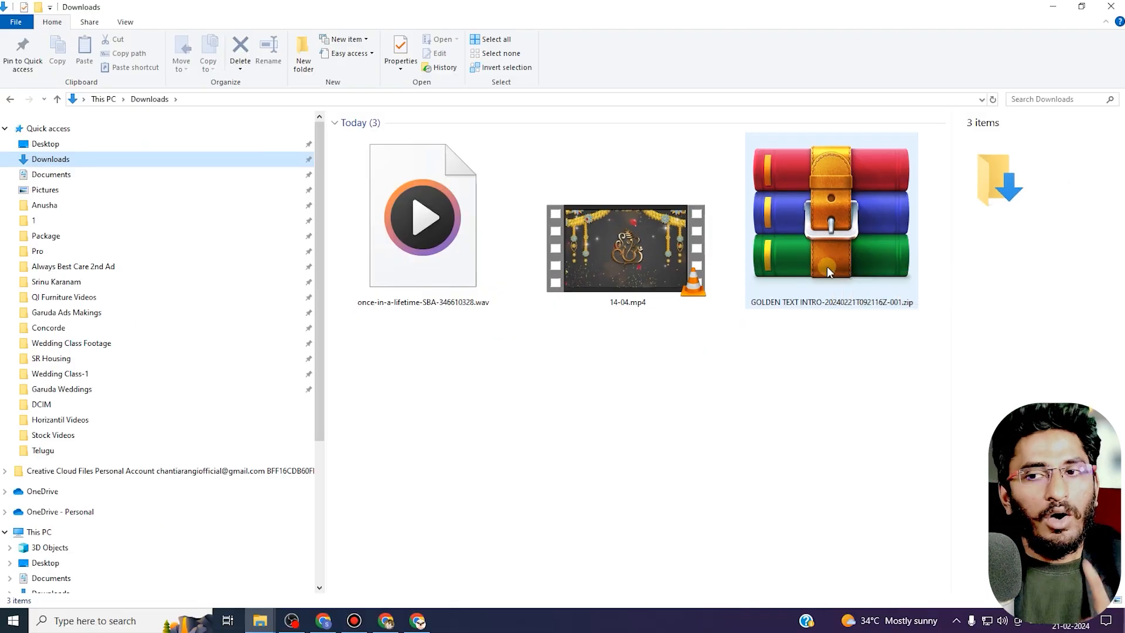
left_click(834, 263)
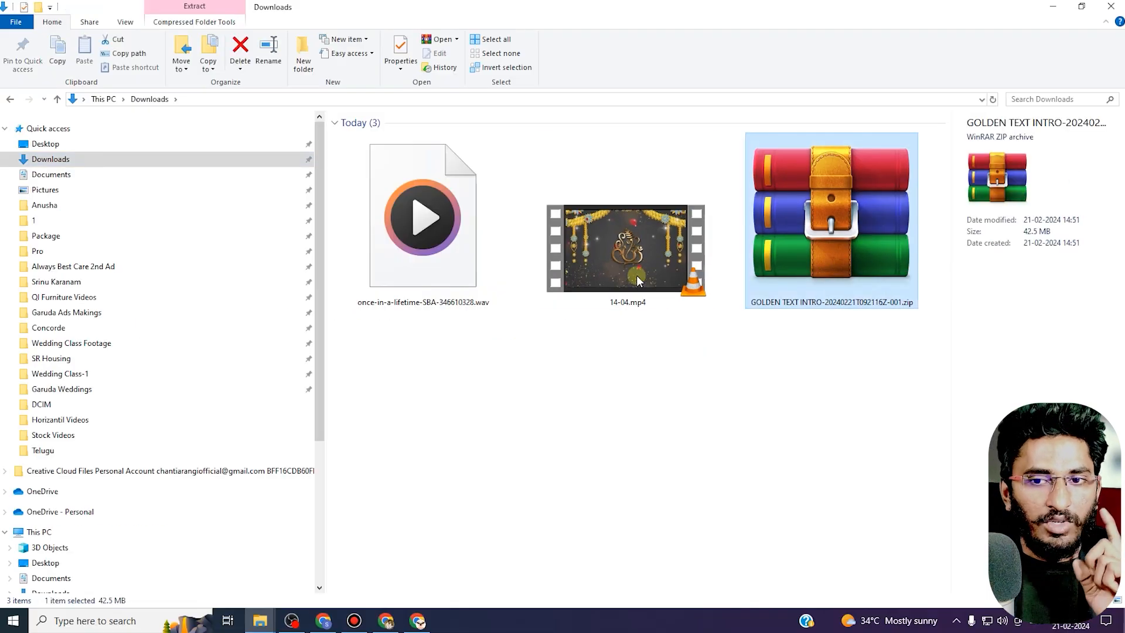
left_click(617, 276)
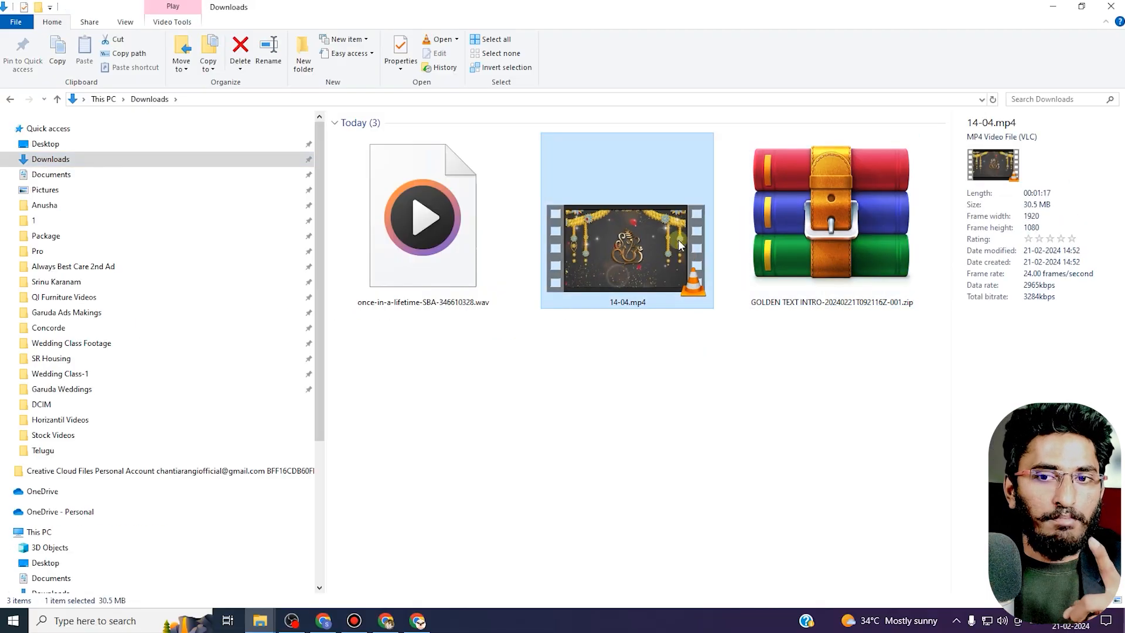
double_click(620, 233)
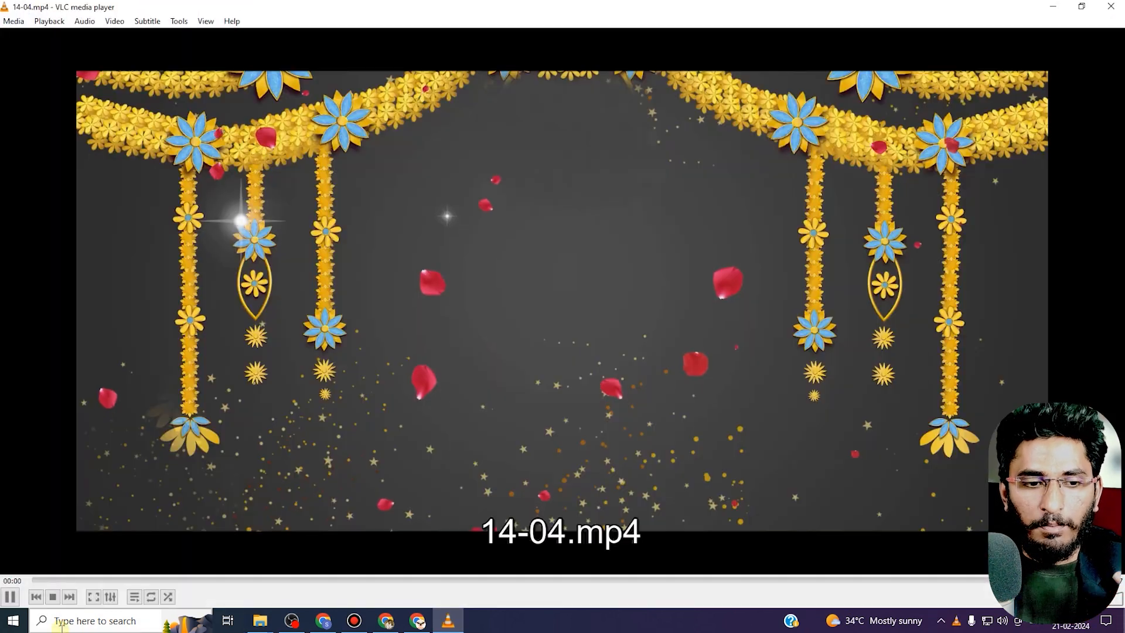
Preview the wedding video by pausing and scrubbing through it, then close the player.
left_click(11, 596)
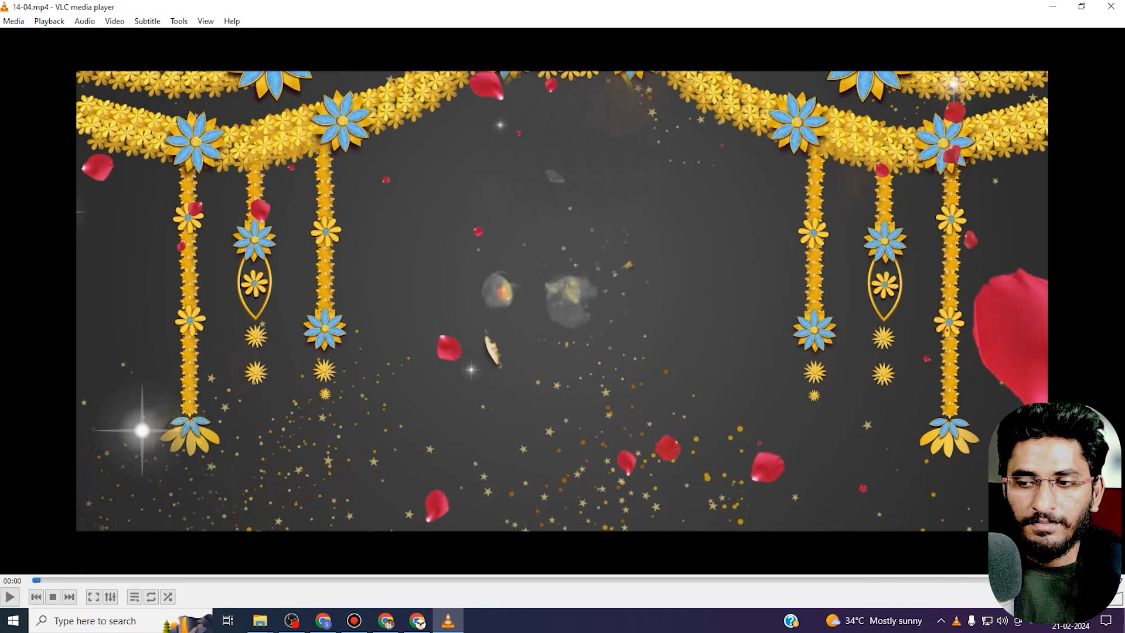
left_click(10, 596)
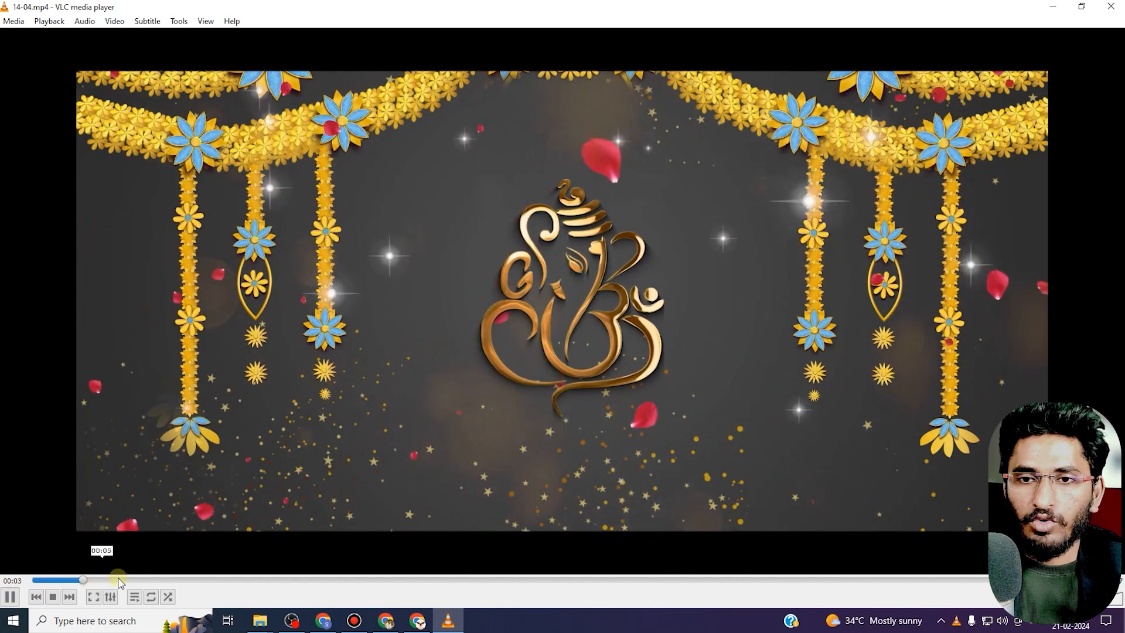
left_click(97, 594)
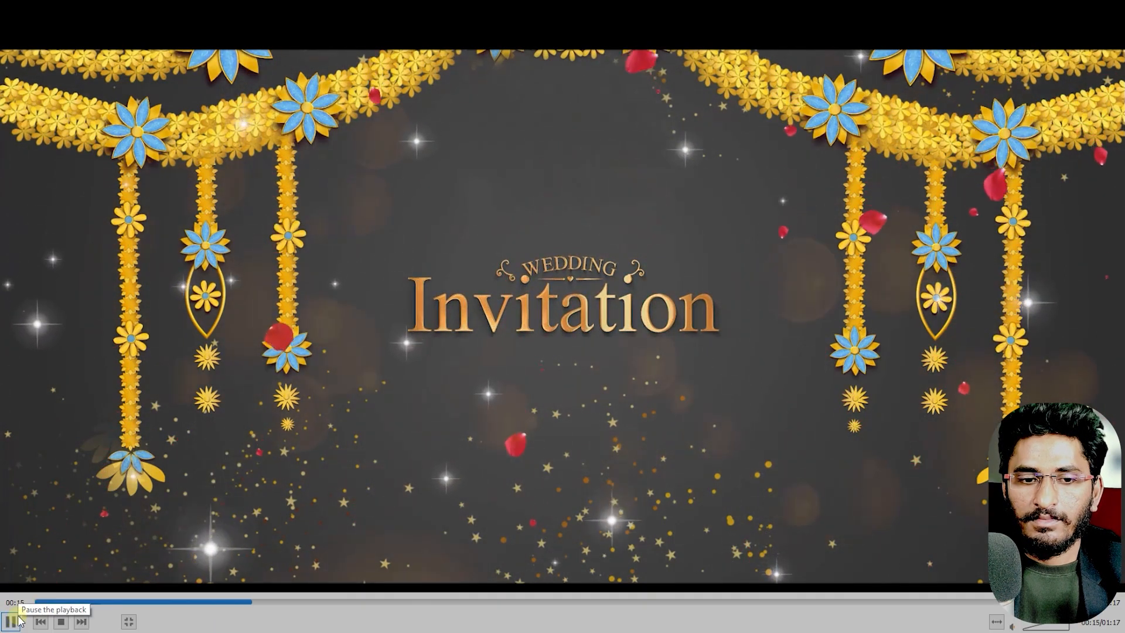
left_click_drag(250, 601, 356, 596)
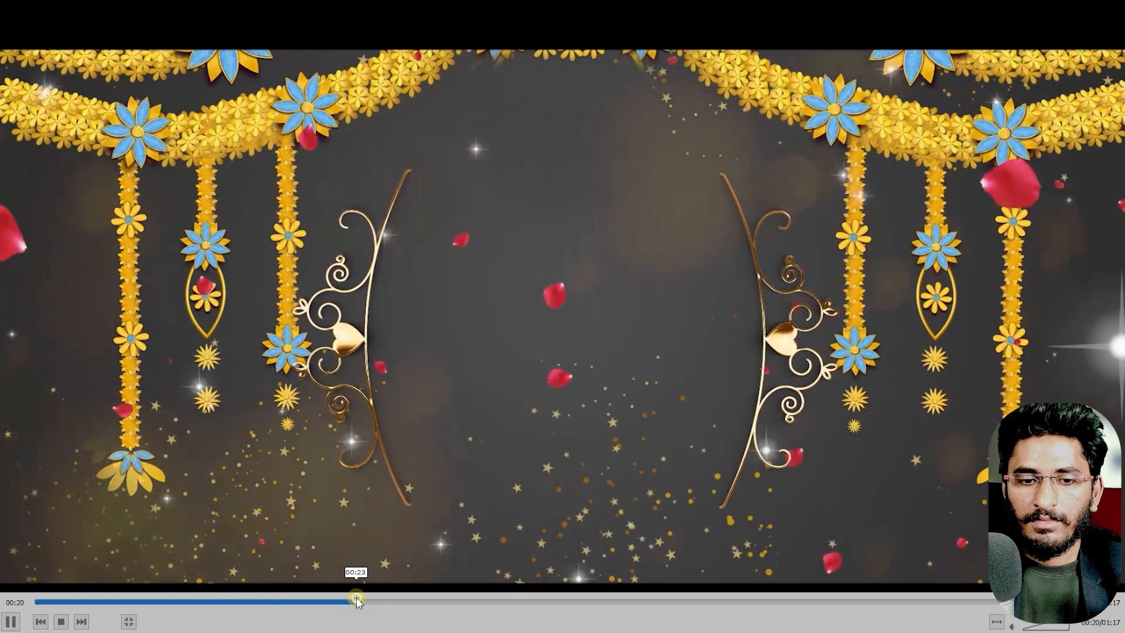
left_click(12, 621)
key("Escape")
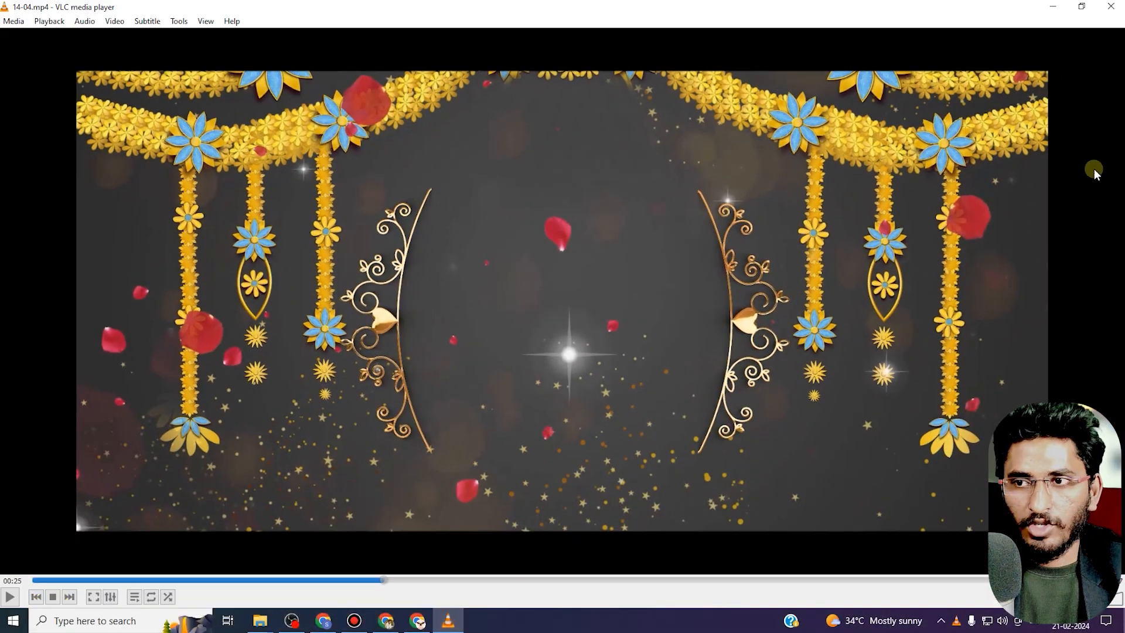
left_click(1116, 7)
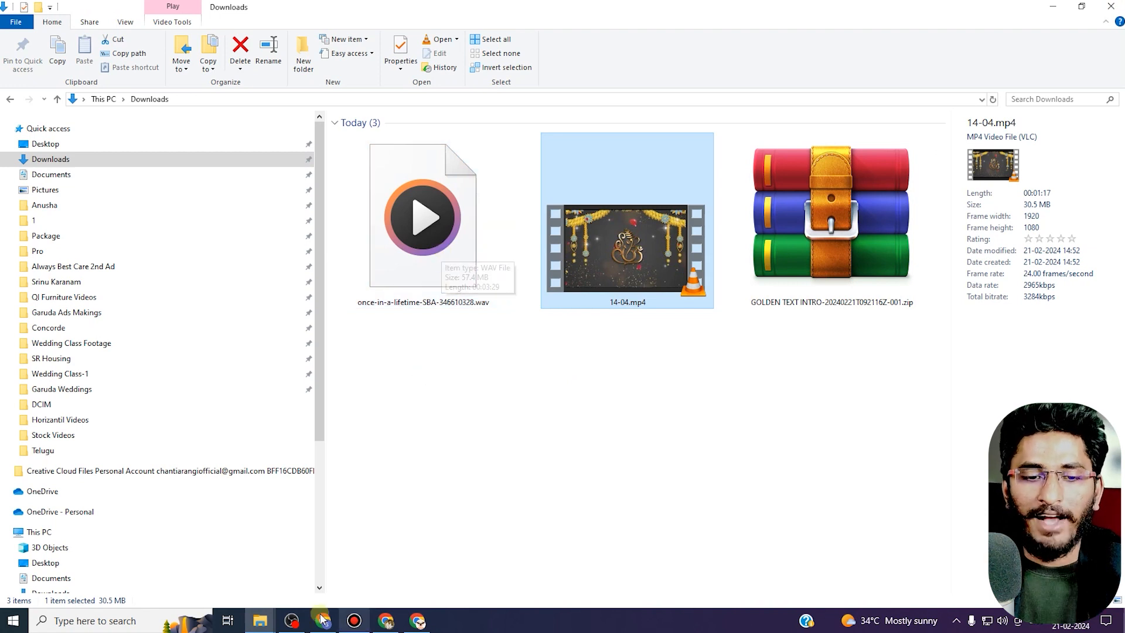
Extract the GOLDEN TEXT INTRO zip archive into the Downloads folder.
left_click(293, 622)
left_click(293, 622)
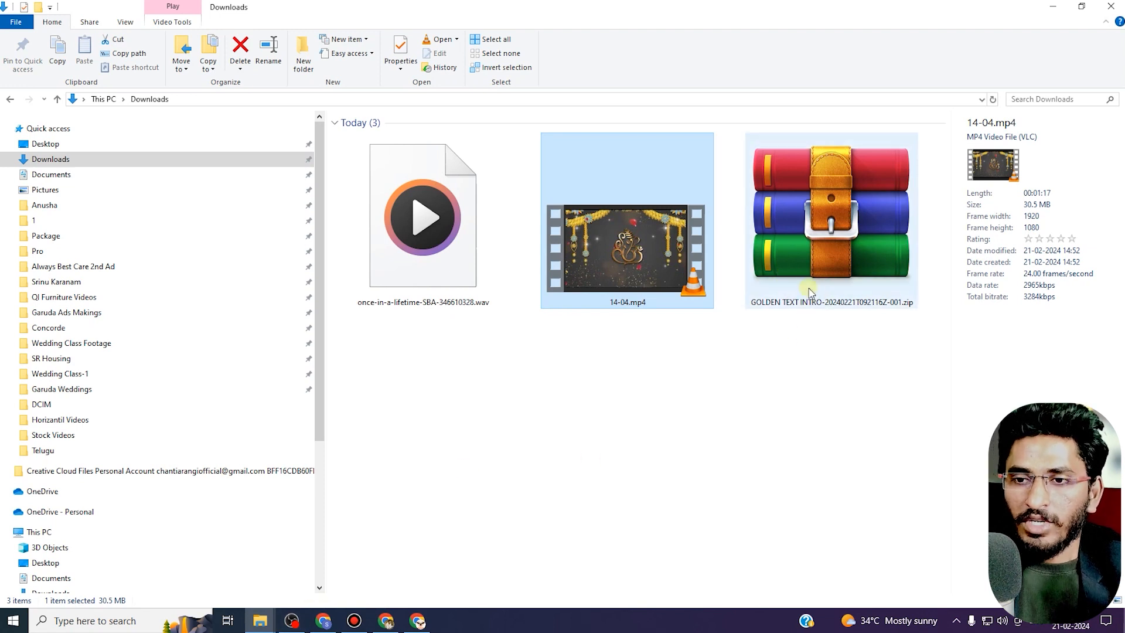
left_click(825, 262)
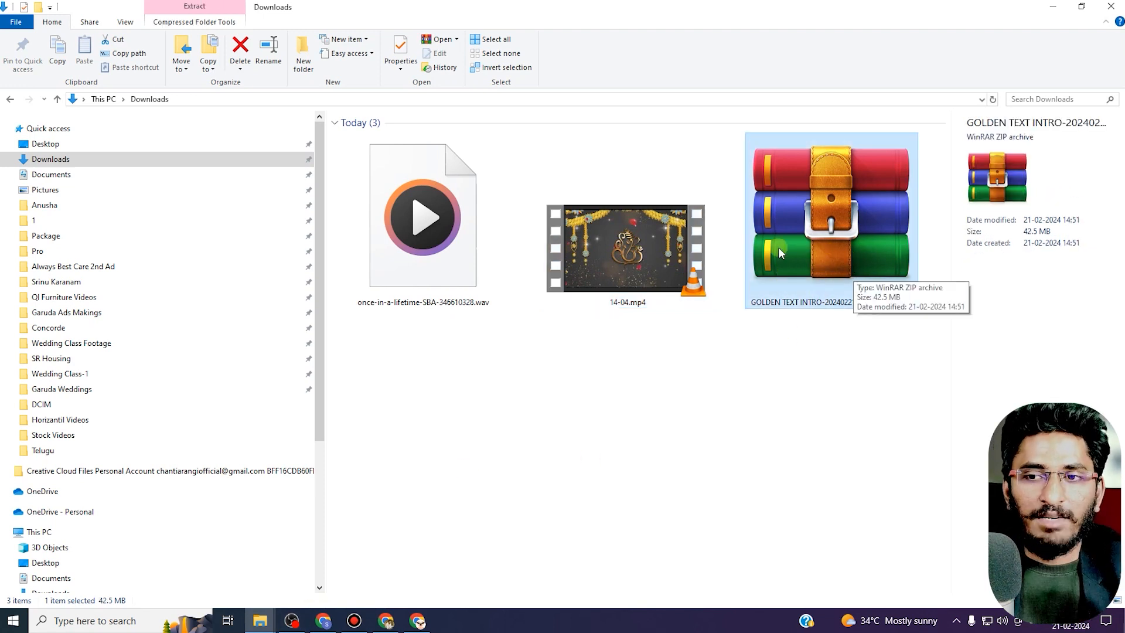
right_click(792, 262)
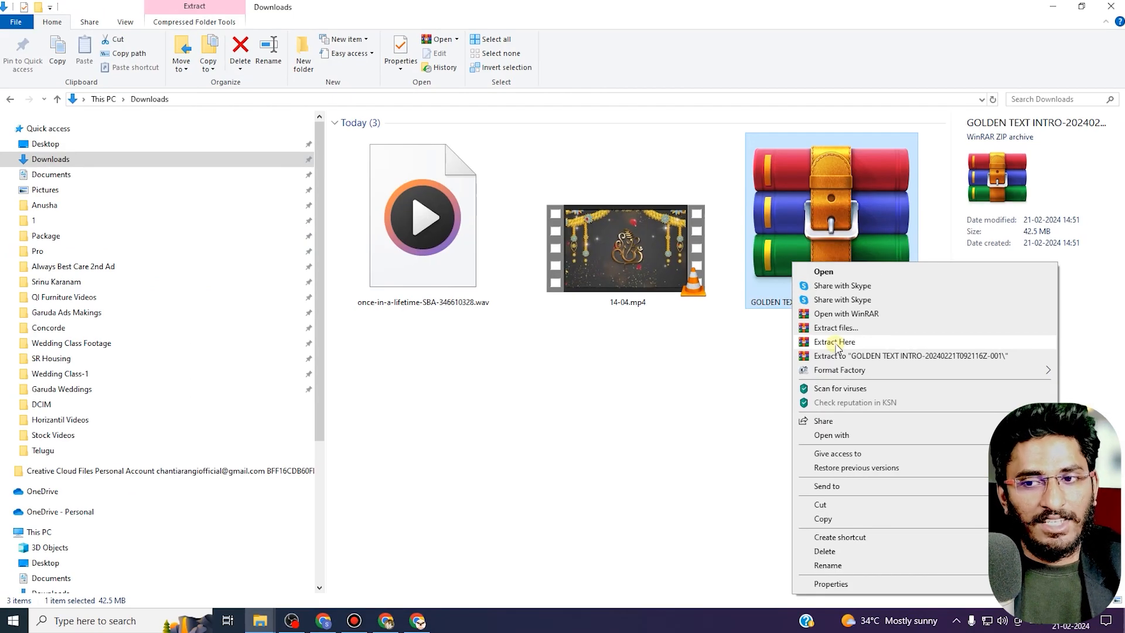
left_click(837, 346)
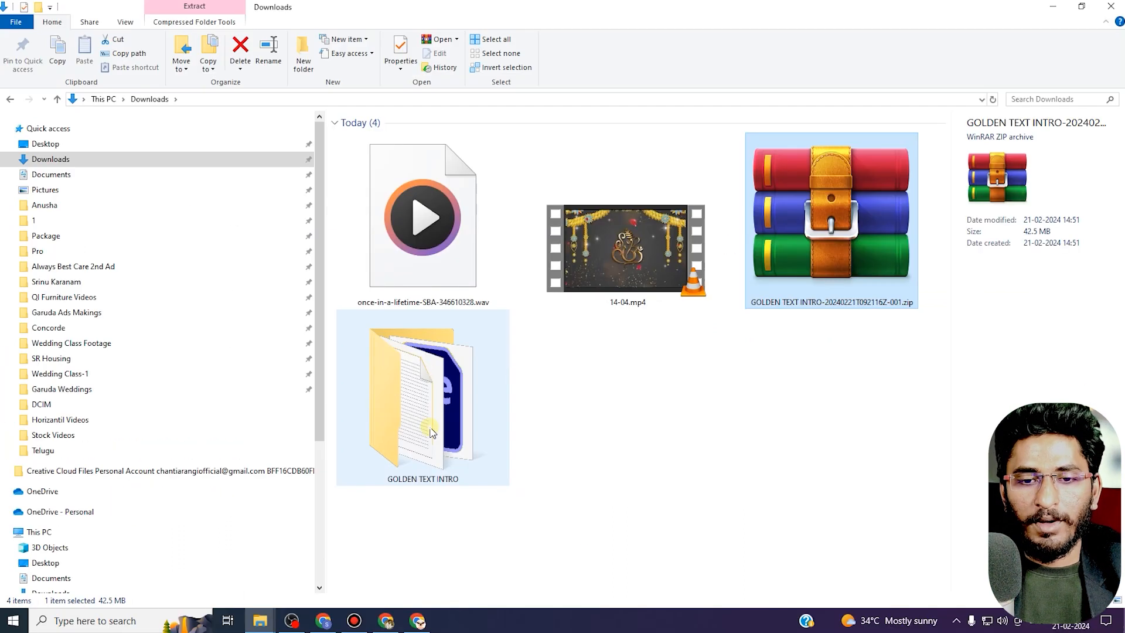
Open the GOLDEN TEXT INTRO.aep project from the extracted folder, accepting the version conversion and maximizing the window.
double_click(433, 438)
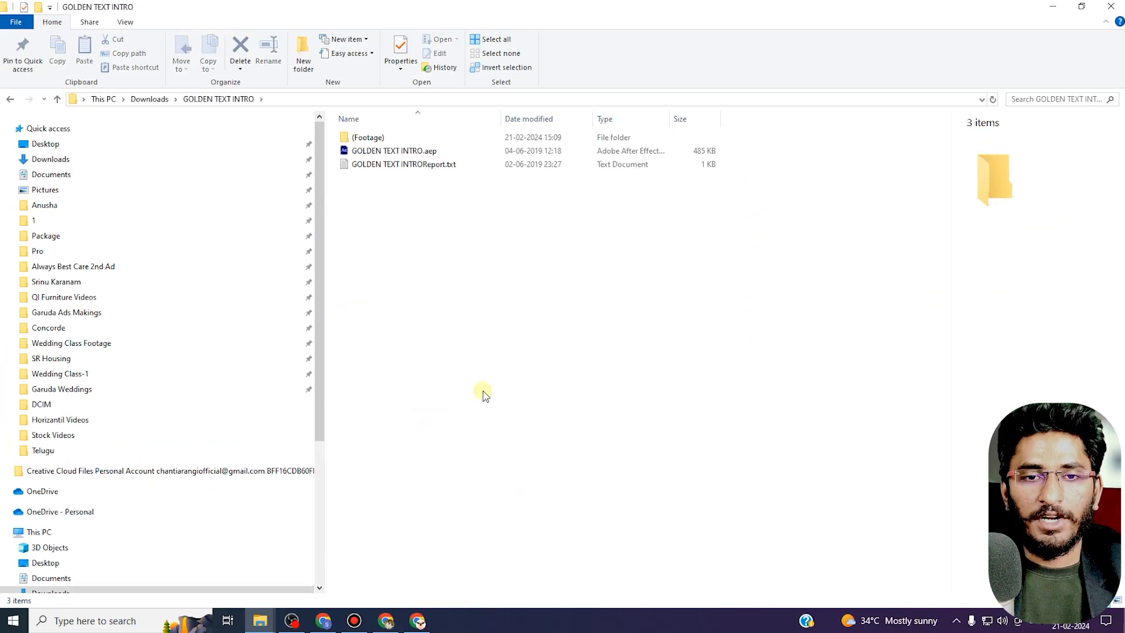
left_click(431, 150)
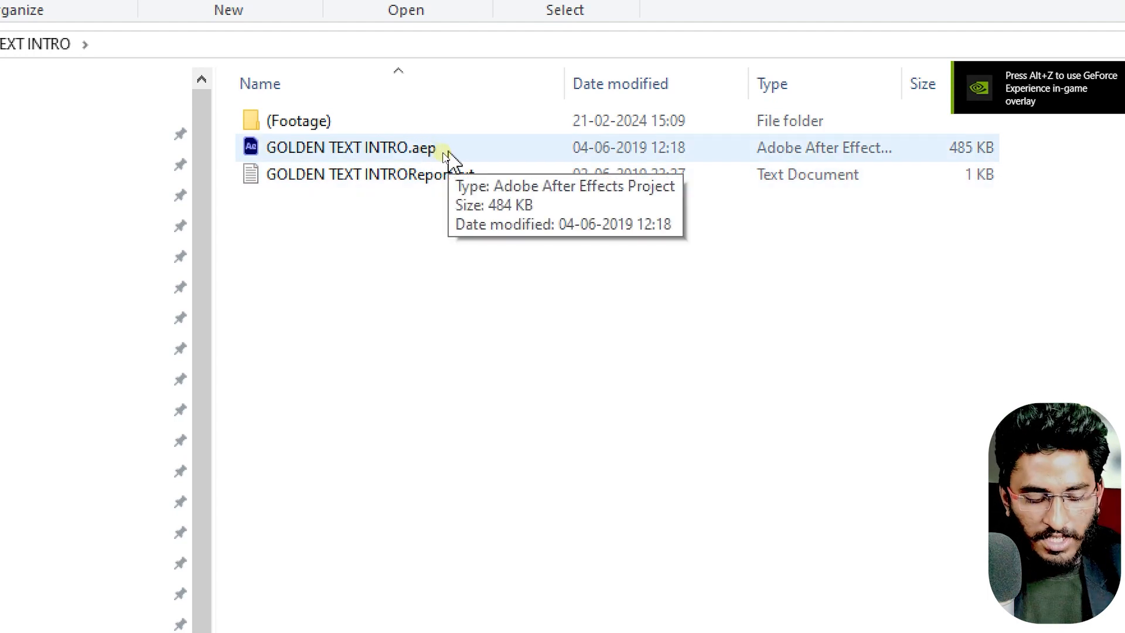
left_click(443, 153)
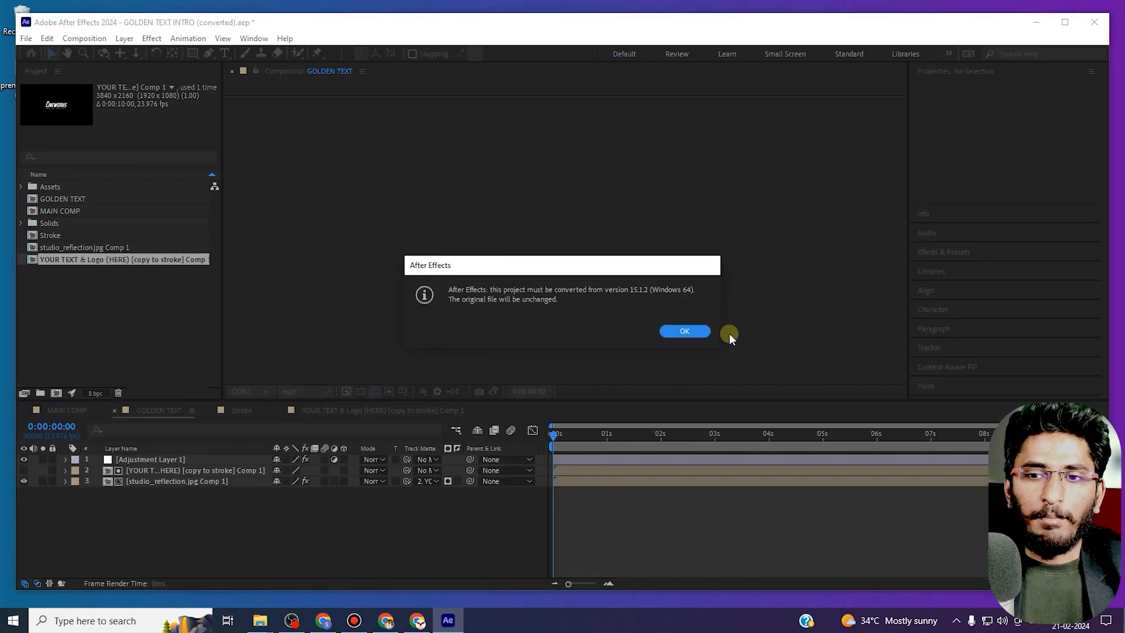
left_click(682, 332)
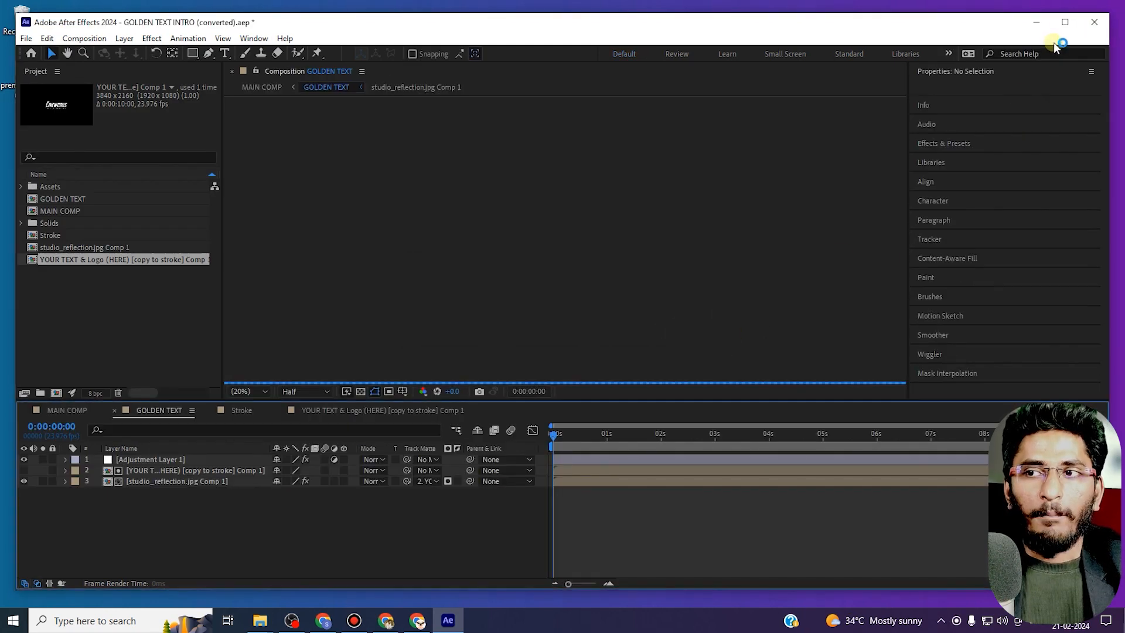
left_click(1064, 25)
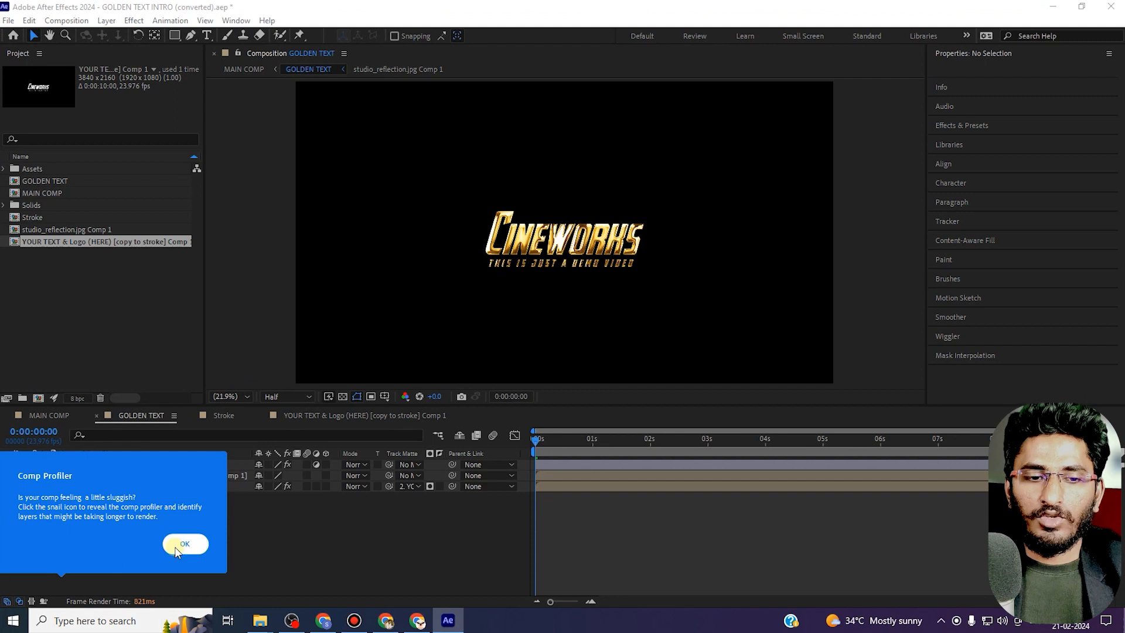
left_click(186, 539)
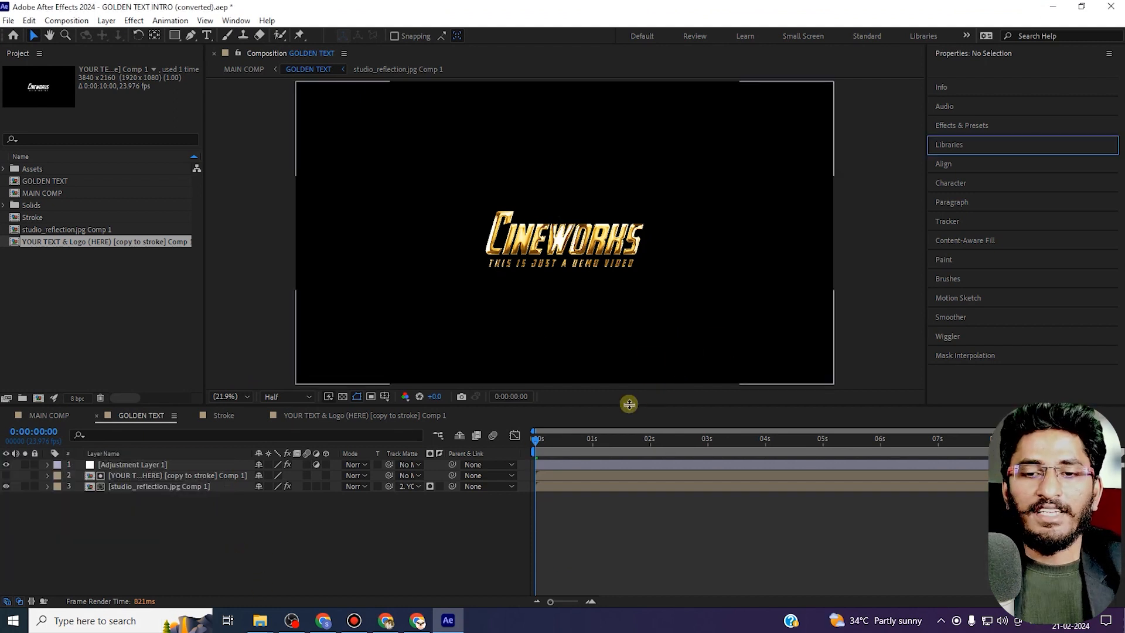
Preview the GOLDEN TEXT, text precomp and MAIN COMP compositions to see the intro animation.
key("space")
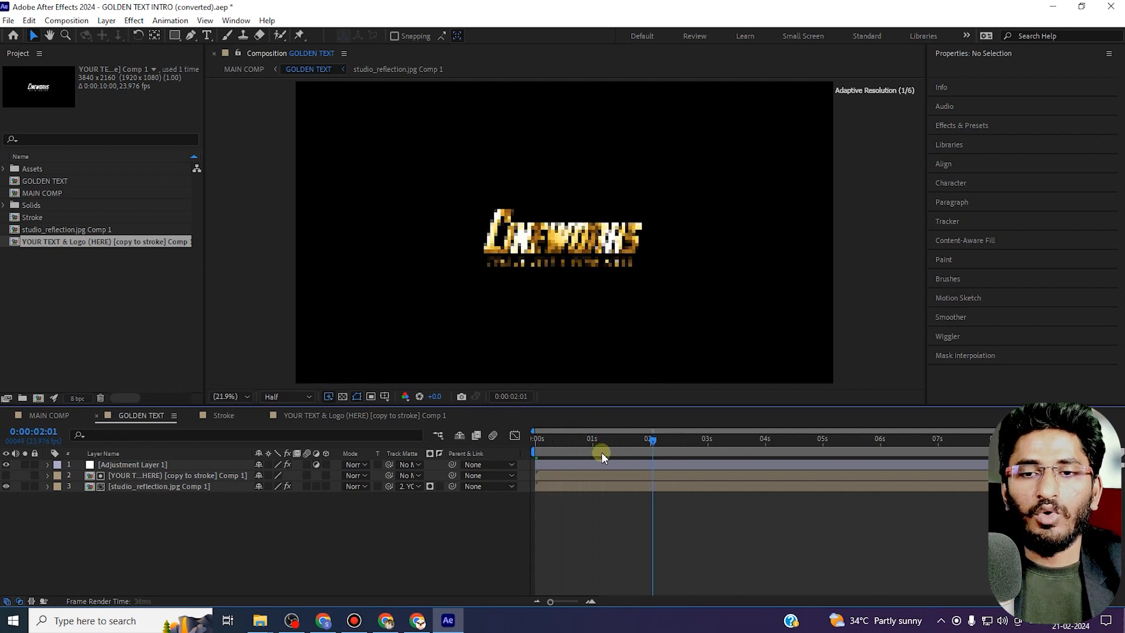
left_click_drag(546, 456, 530, 461)
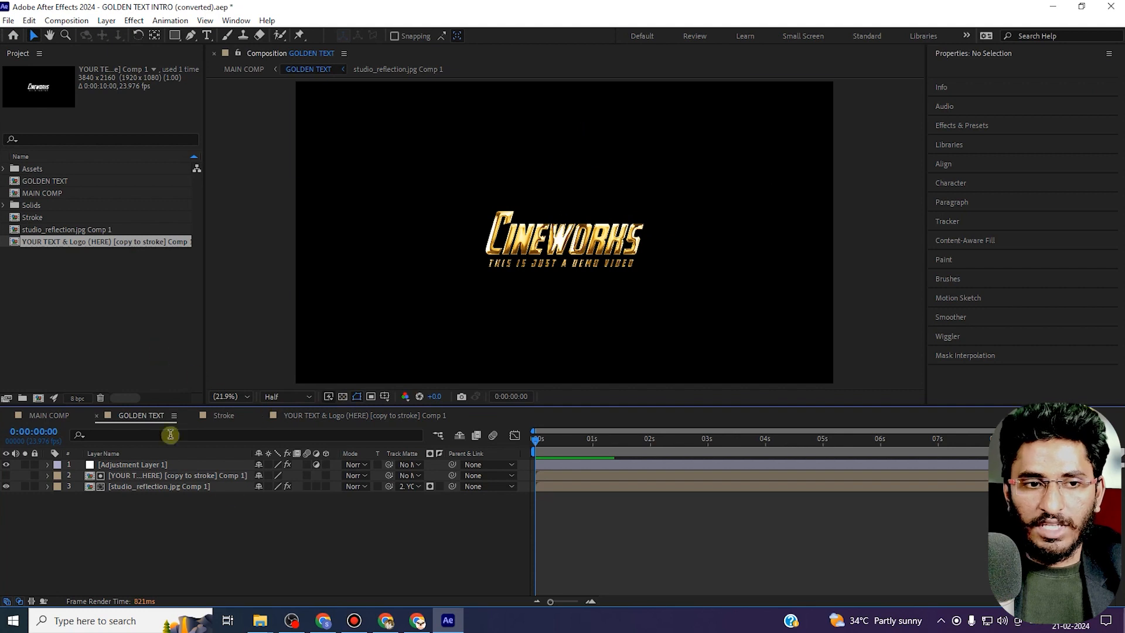
left_click(278, 417)
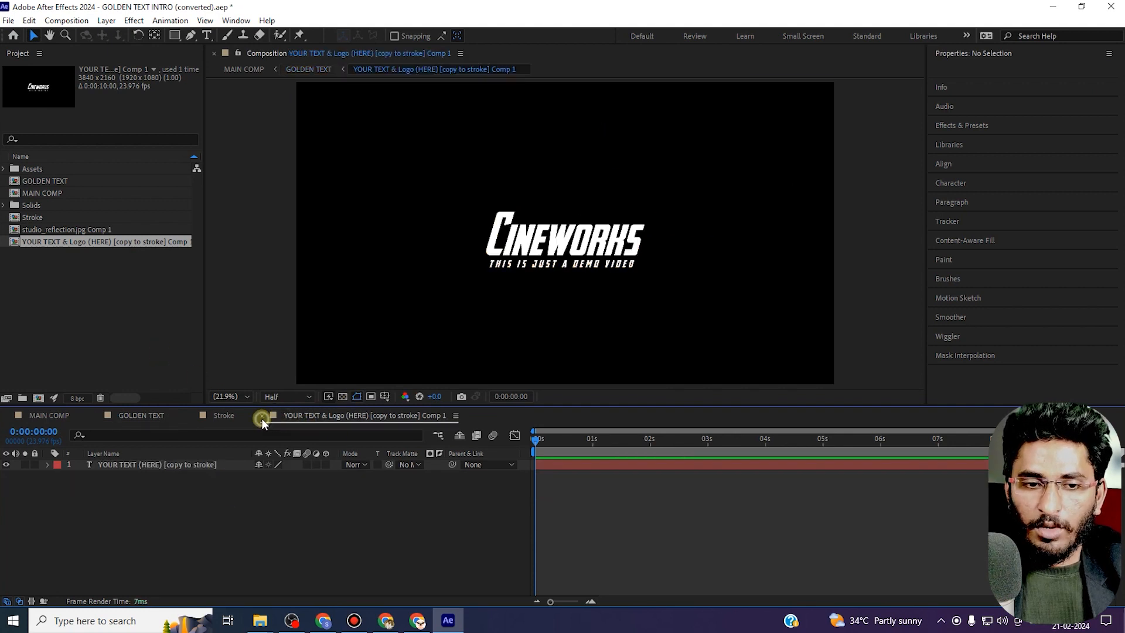
left_click(261, 418)
left_click(191, 414)
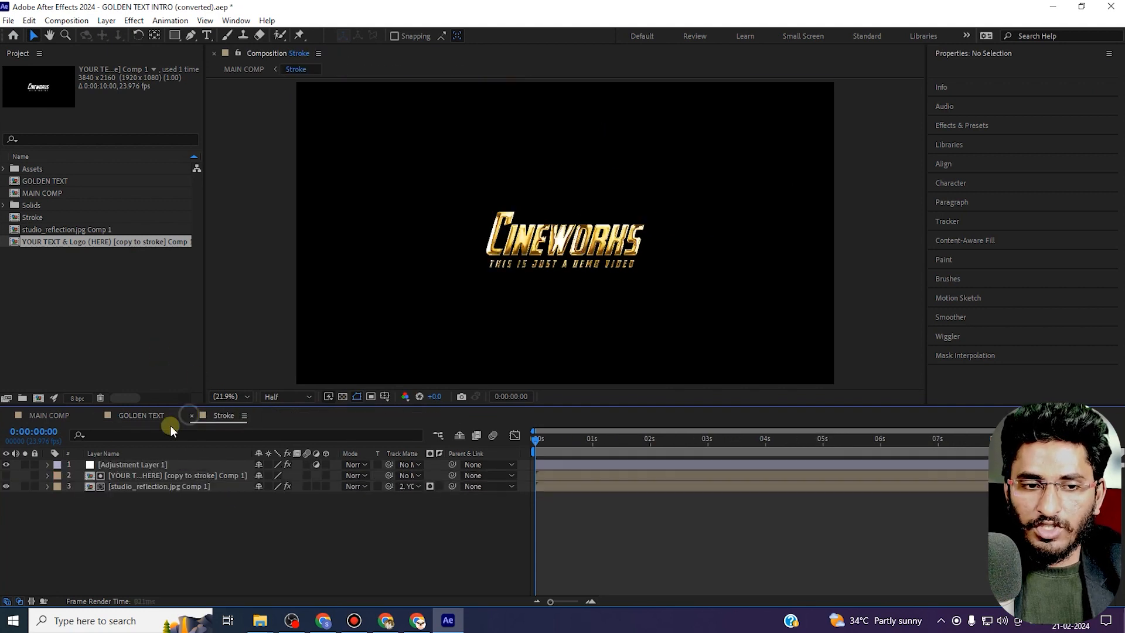
left_click(97, 416)
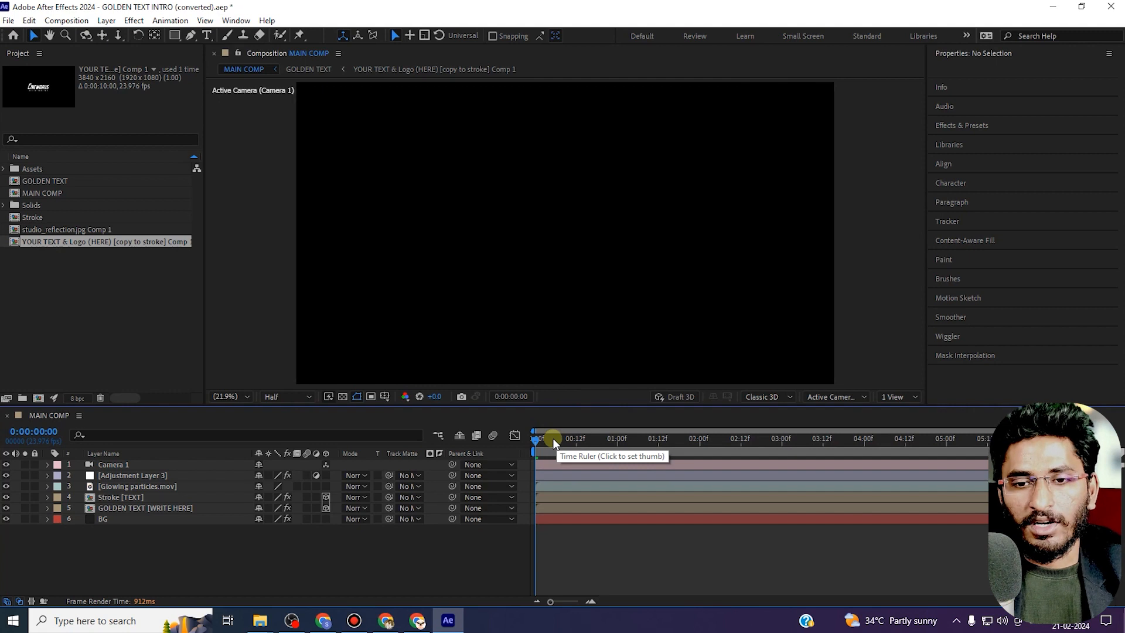
key("space")
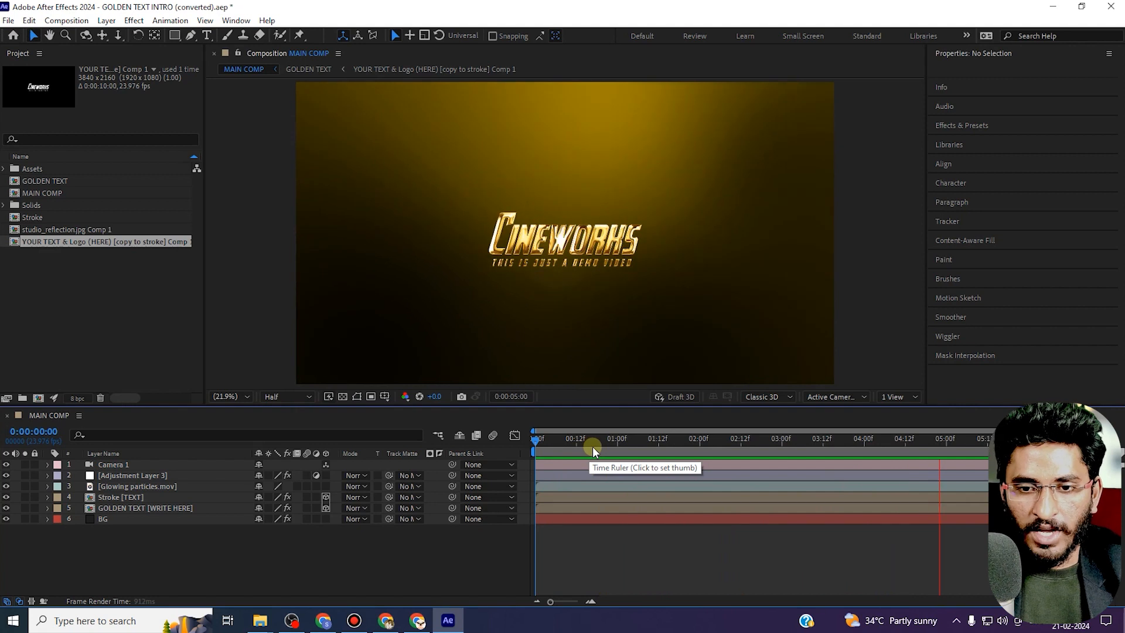
key("space")
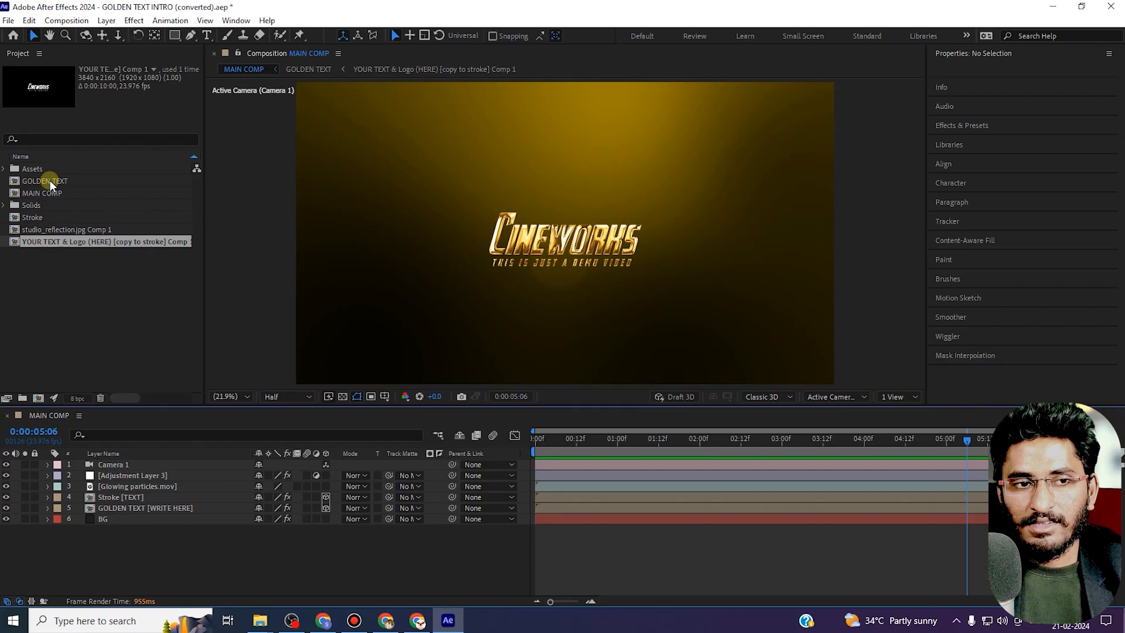
Open the YOUR TEXT & Logo precomp from GOLDEN TEXT and replace its text with Rama & Seetha.
double_click(50, 180)
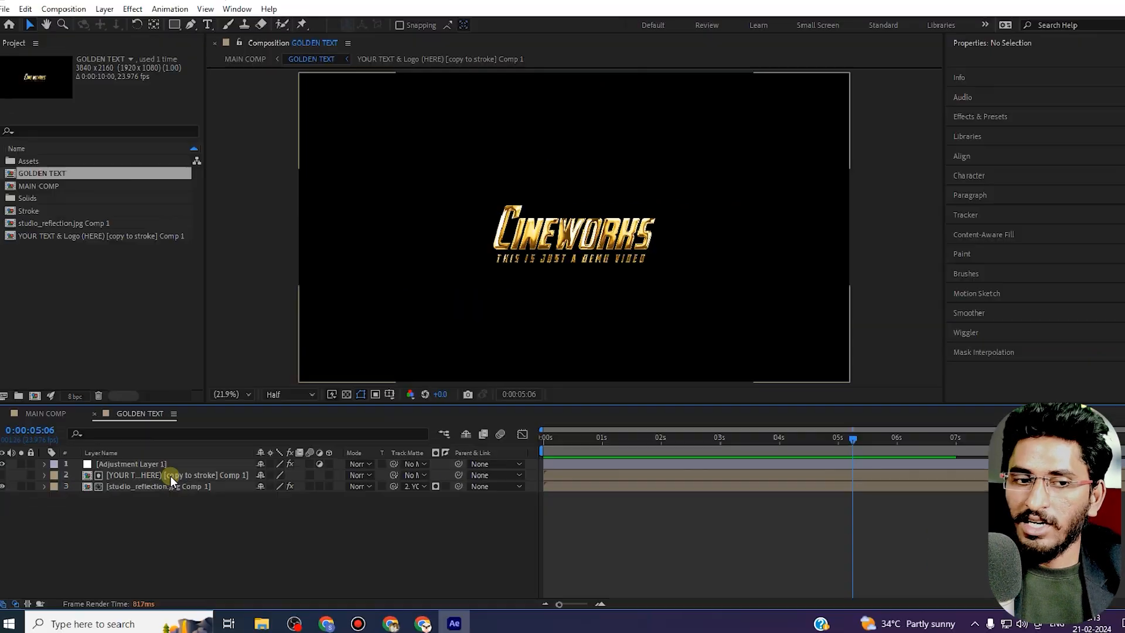
double_click(170, 476)
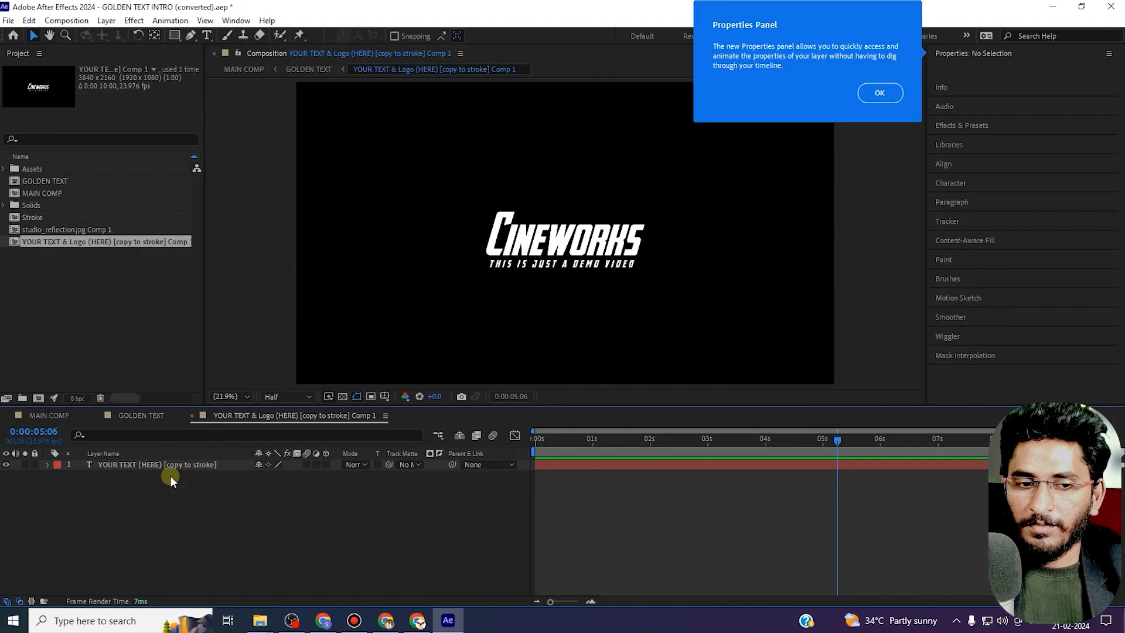
left_click(879, 93)
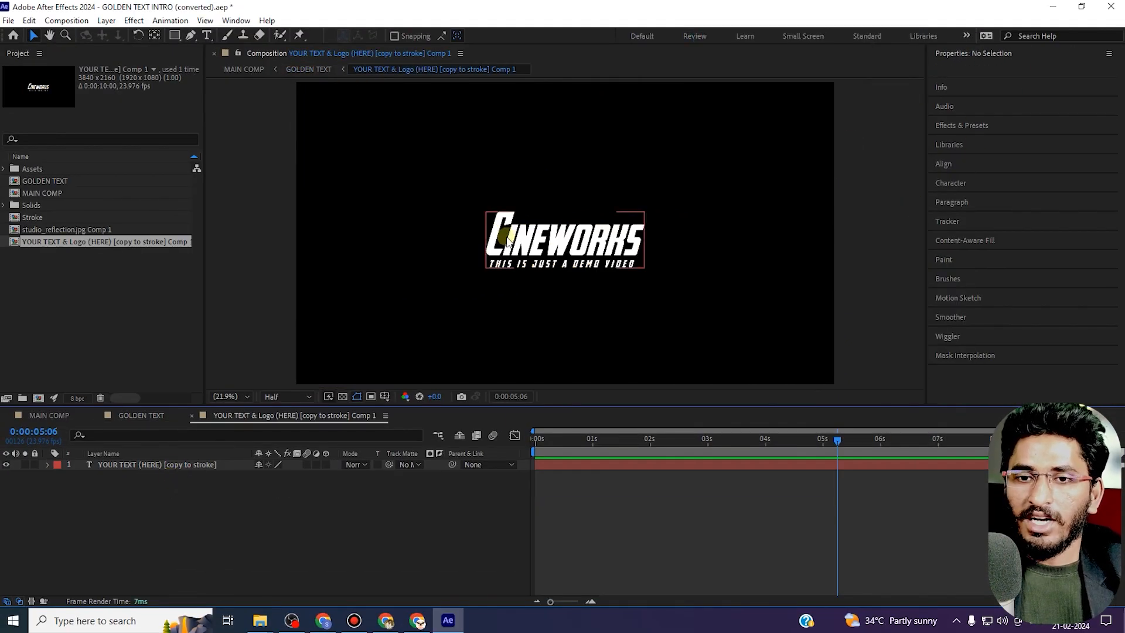
double_click(558, 253)
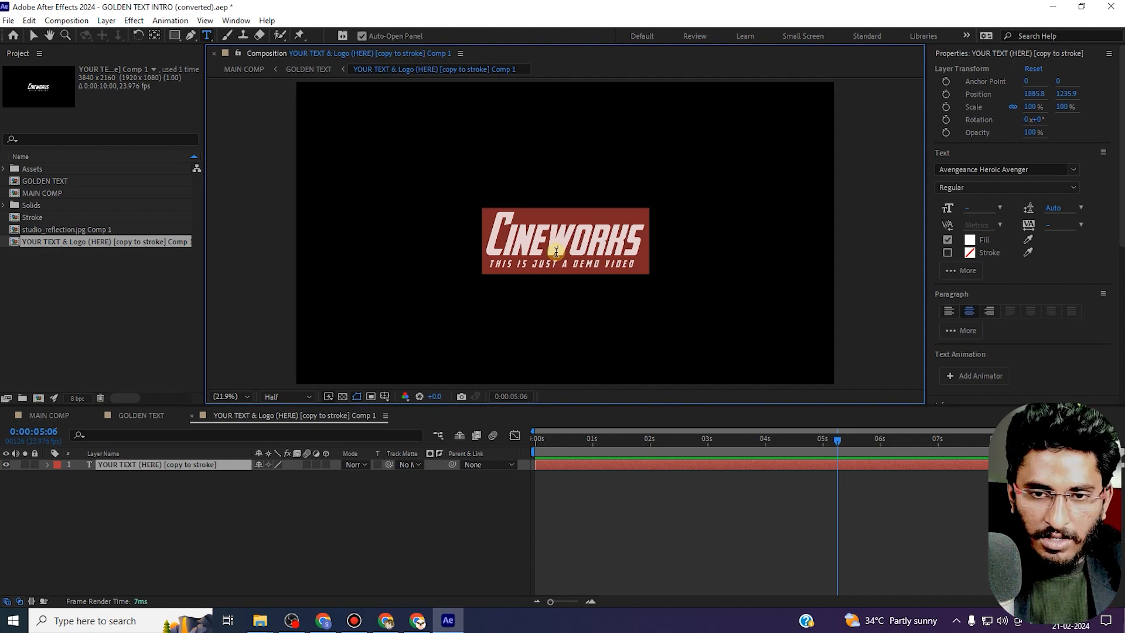
type("Rama")
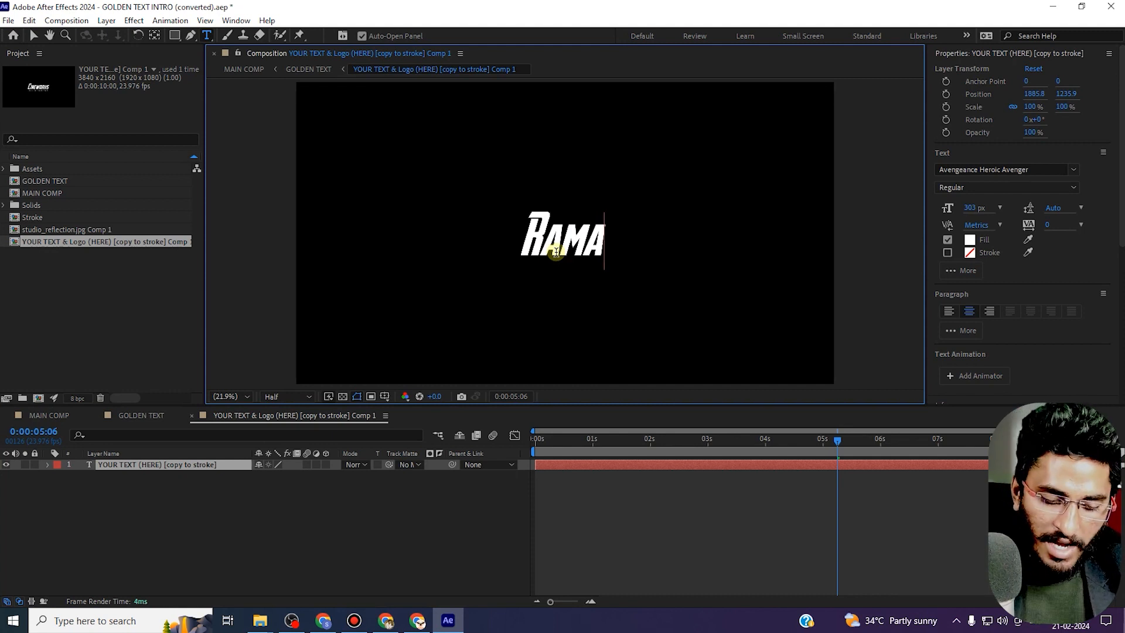
type(" &")
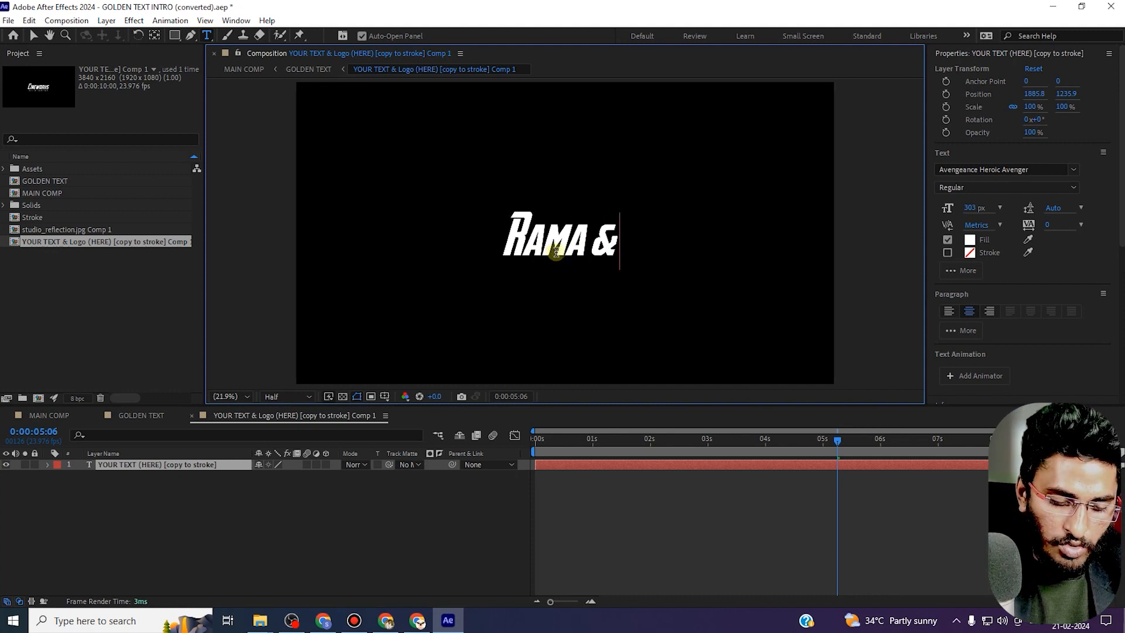
type(" Seethsa")
key("BackSpace")
key("BackSpace")
type("a")
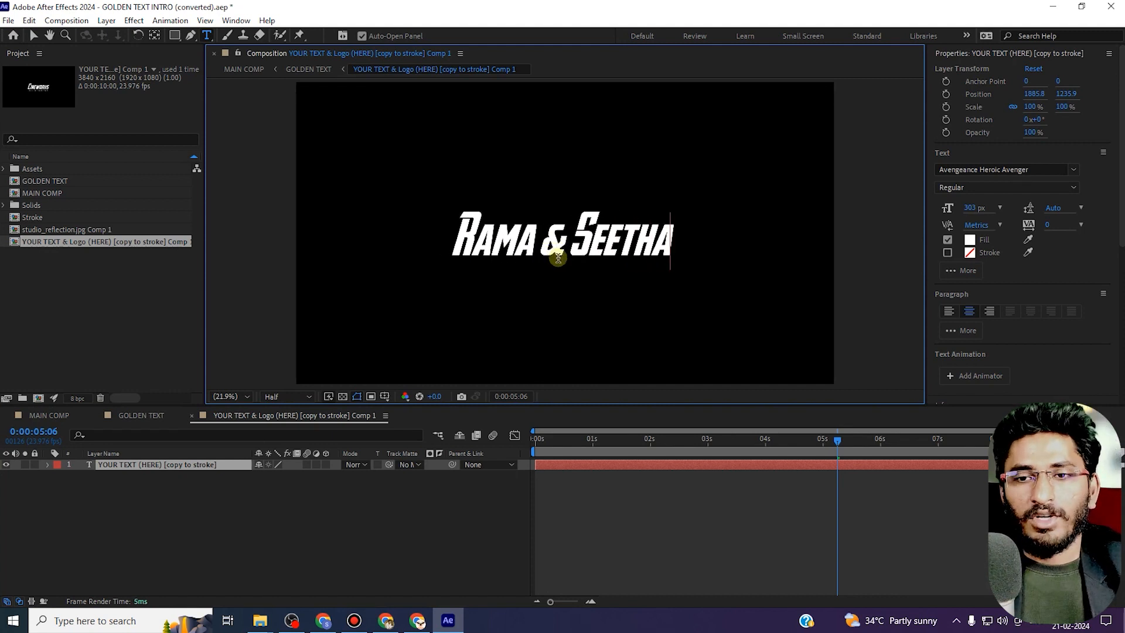
Select all of the Rama & Seetha text and set its font style to Bold Italic and size to 358 px.
key("ctrl+a")
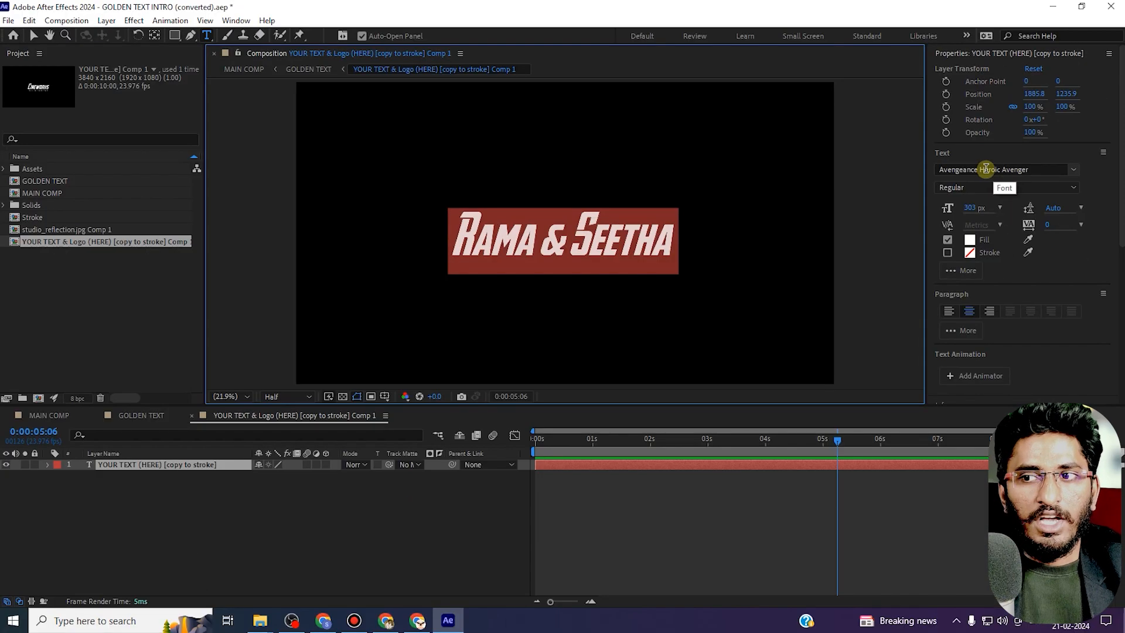
left_click(891, 174)
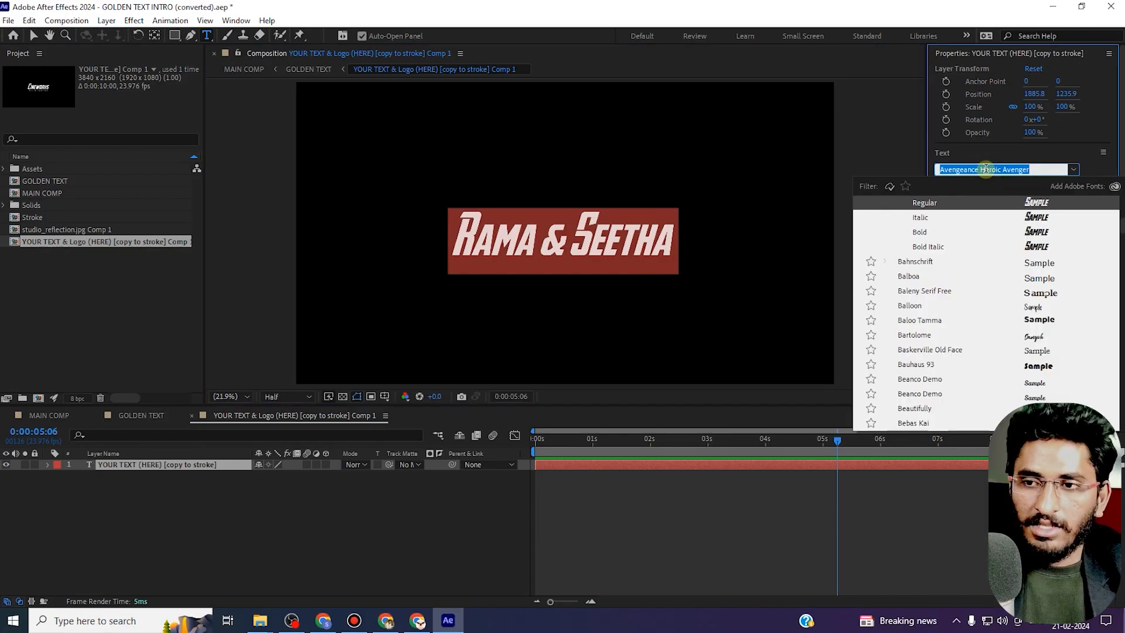
key("Down")
key("Down")
key("Down")
key("Down")
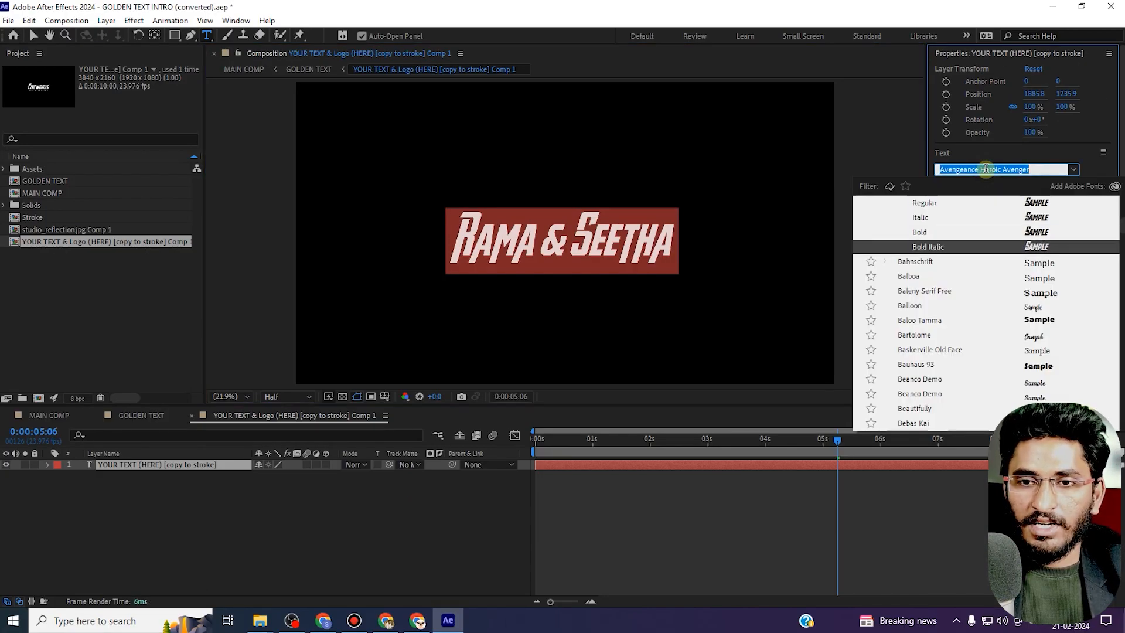
key("Up")
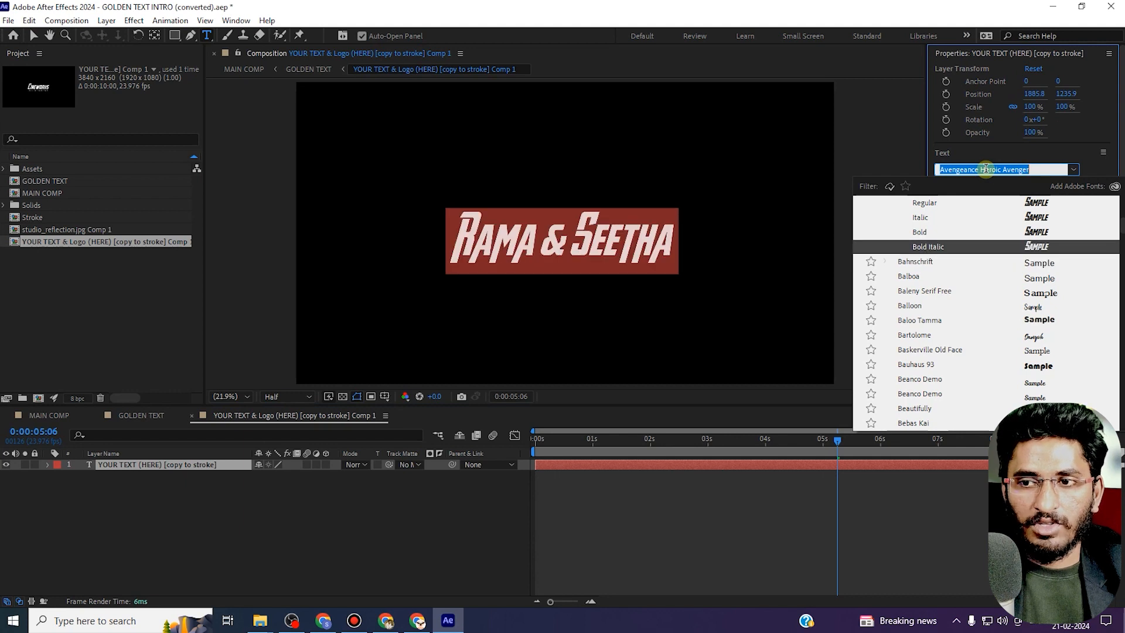
left_click(942, 248)
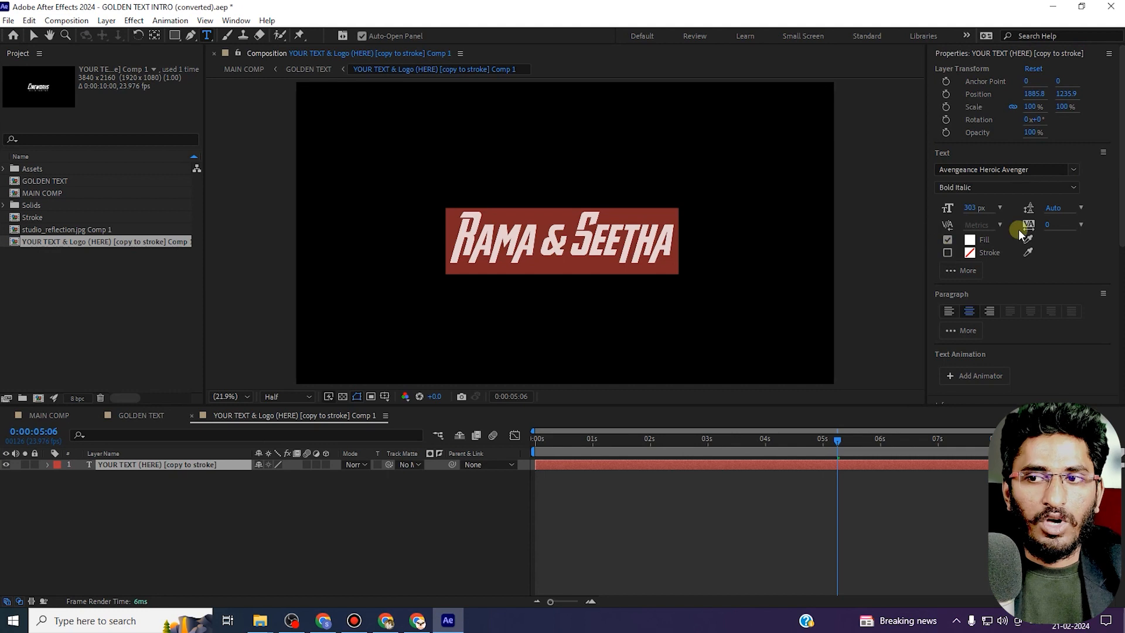
left_click_drag(975, 207, 1021, 220)
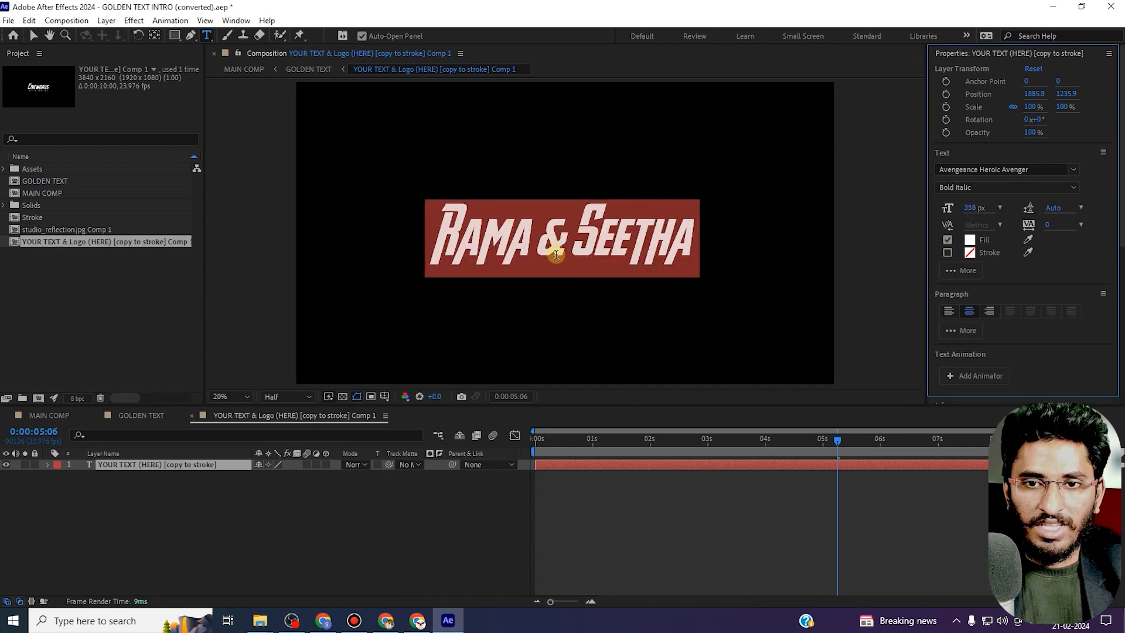
scroll(556, 255, "down", 1)
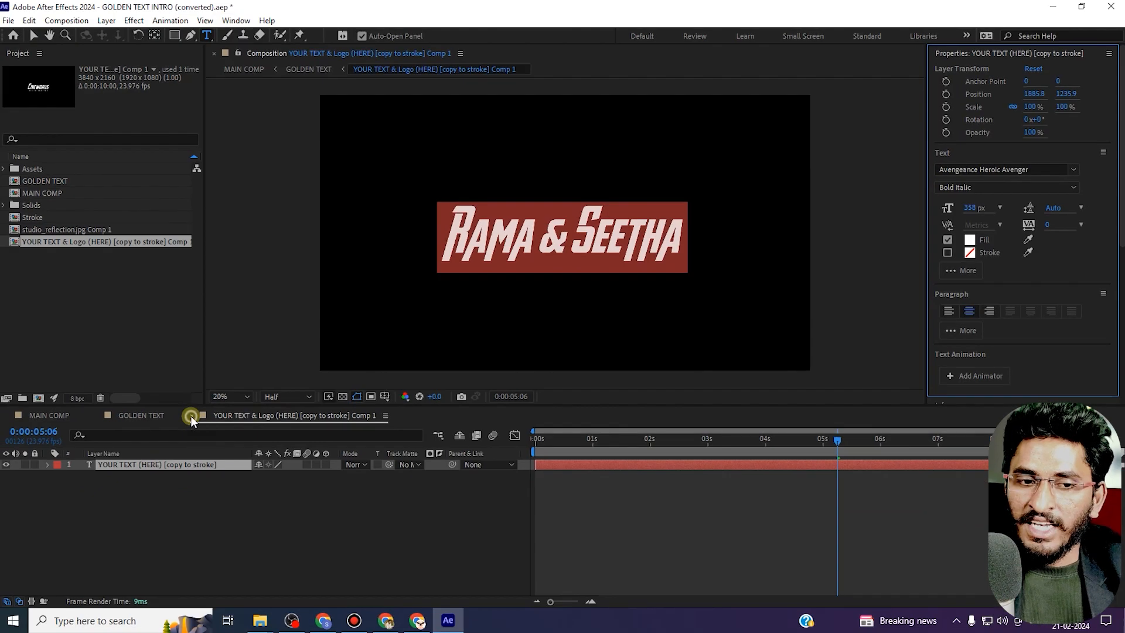
Close the precomp and GOLDEN TEXT tabs and play MAIN COMP from the start to preview the updated intro.
left_click(191, 416)
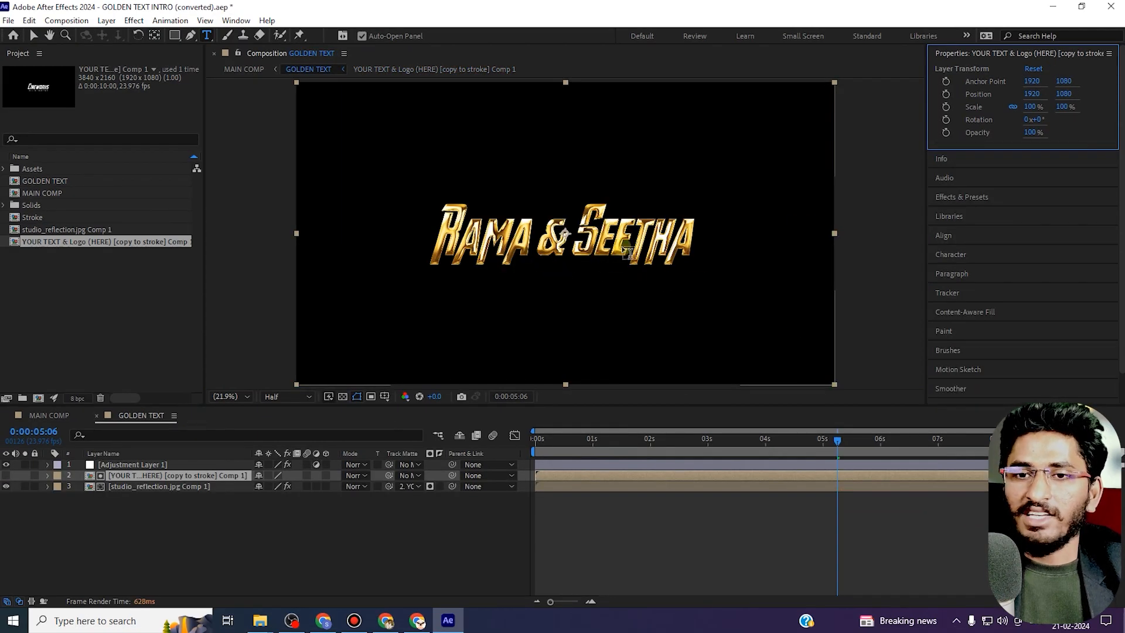
left_click(97, 415)
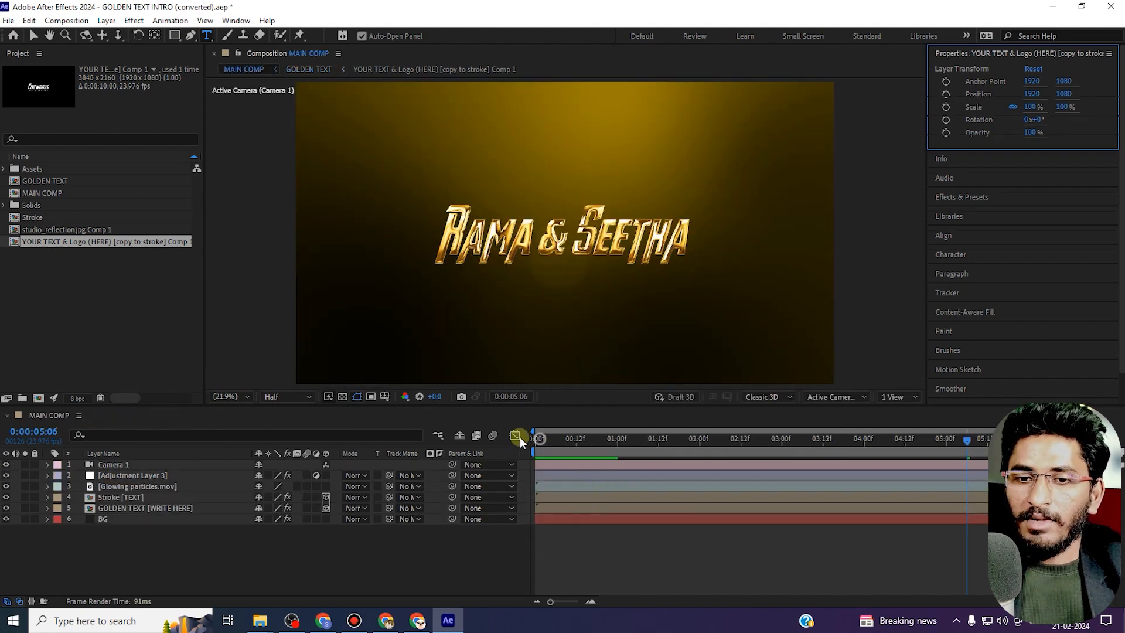
left_click(535, 437)
key("space")
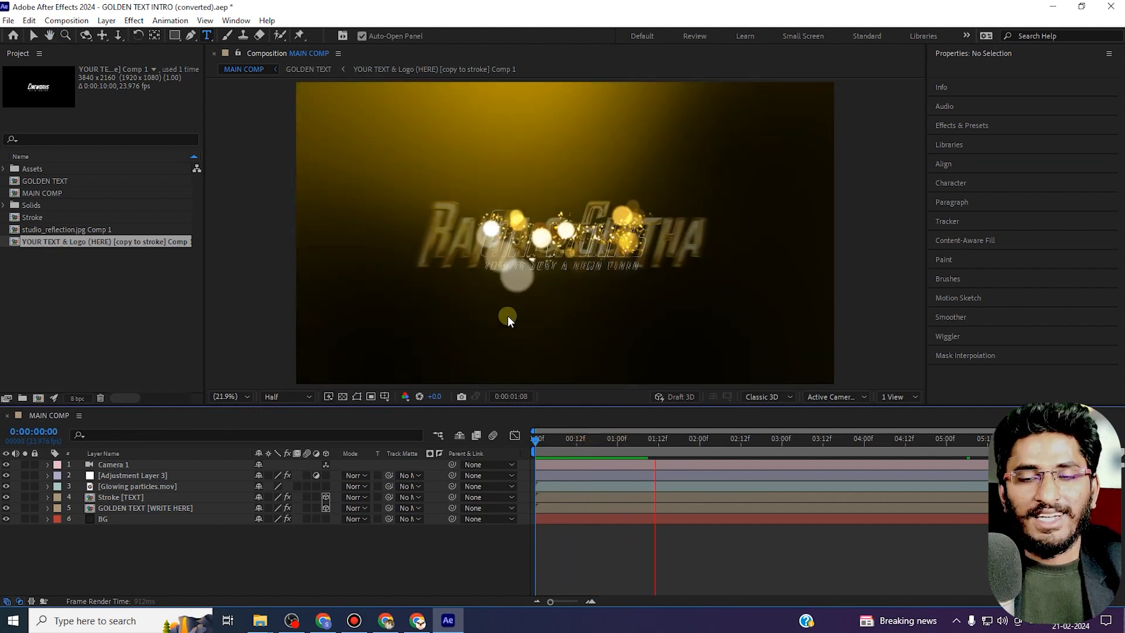
key("space")
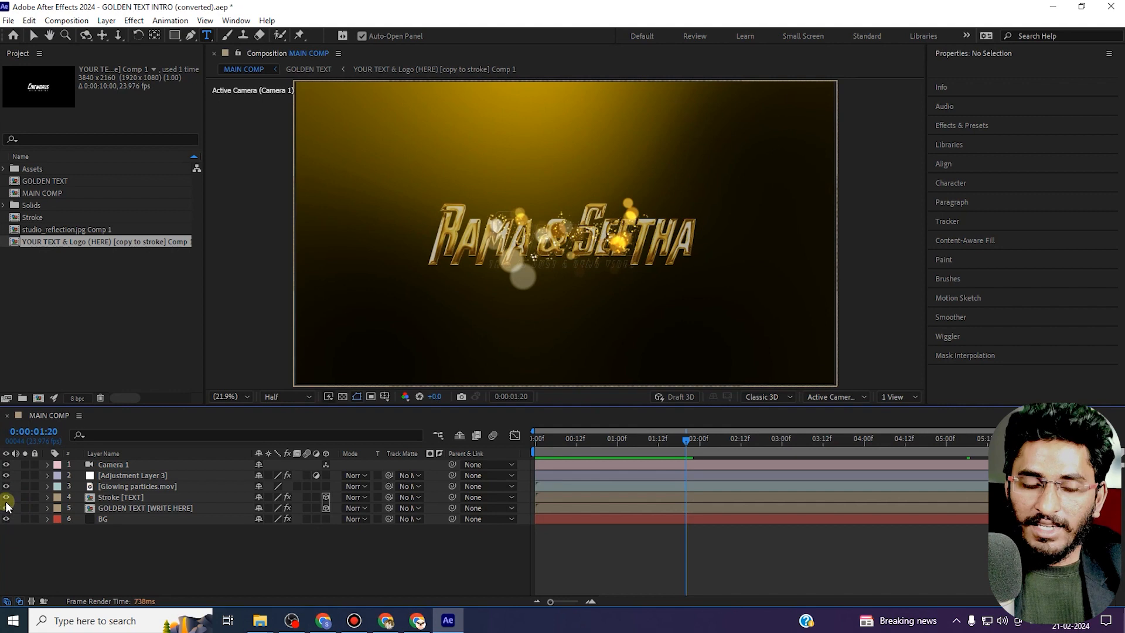
Hide the Stroke [TEXT] layer in MAIN COMP while scrubbing through the animation.
left_click(566, 440)
left_click_drag(567, 444, 635, 447)
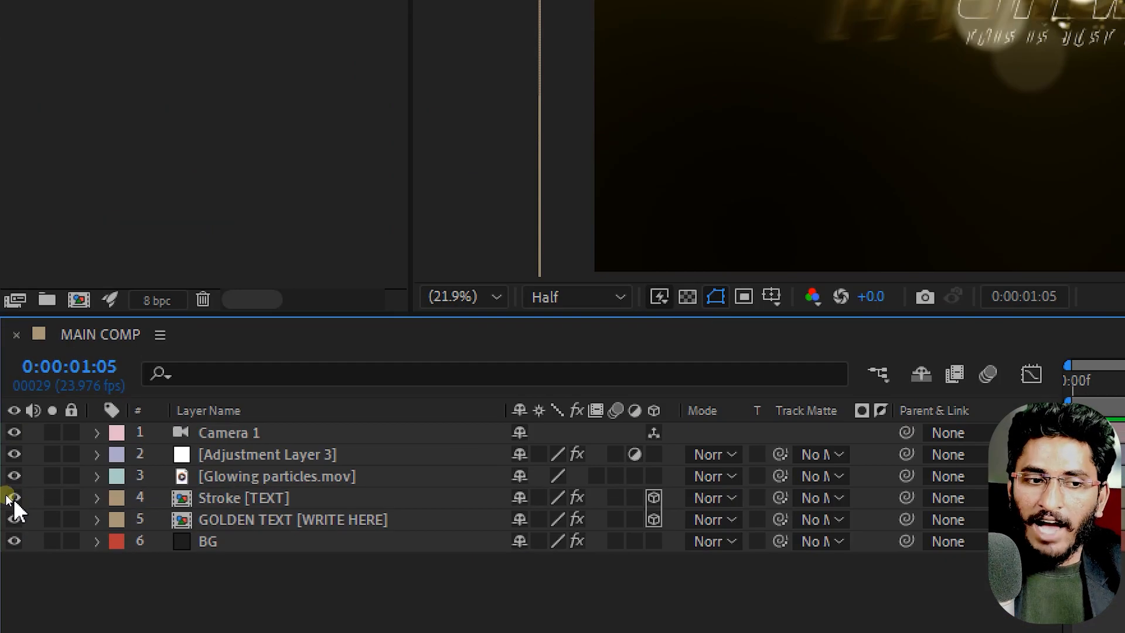
left_click(12, 498)
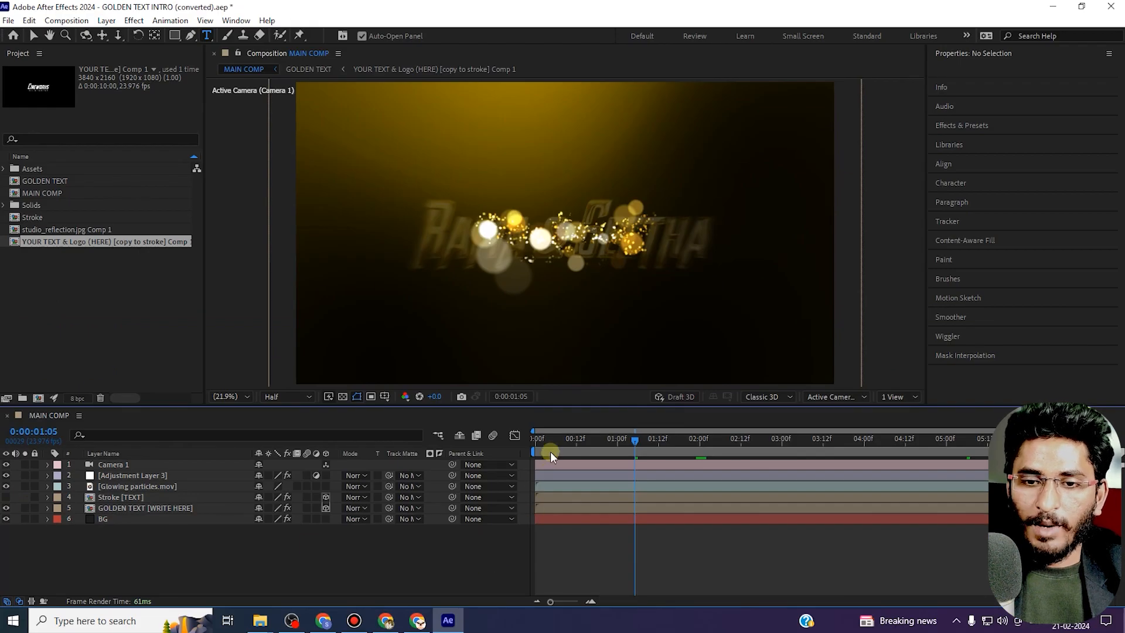
left_click_drag(550, 441, 509, 445)
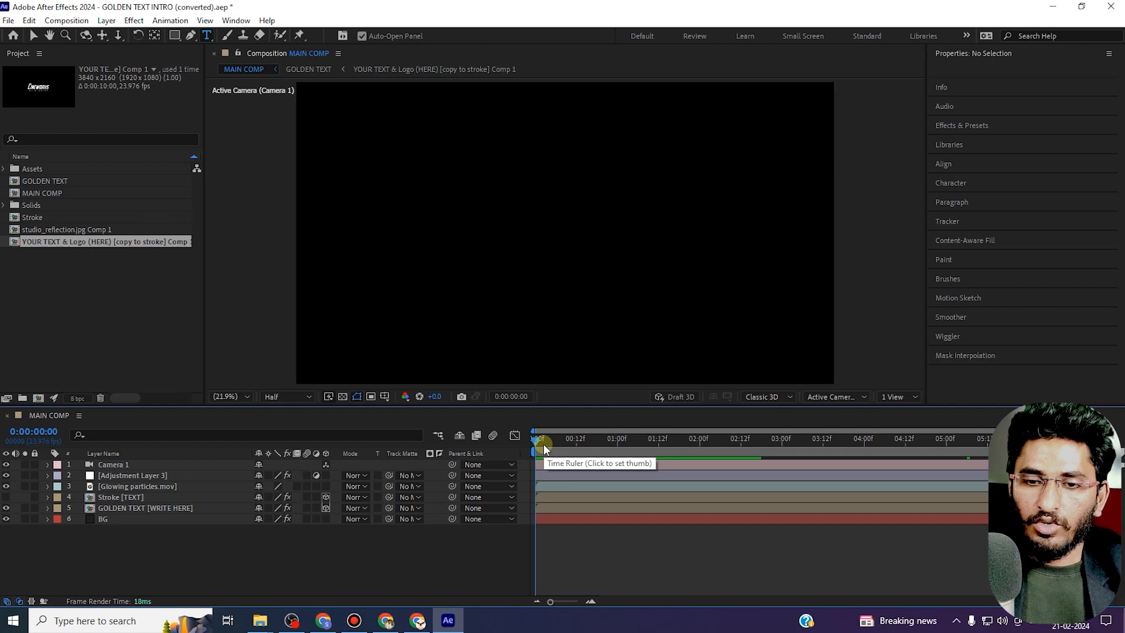
left_click_drag(543, 444, 758, 458)
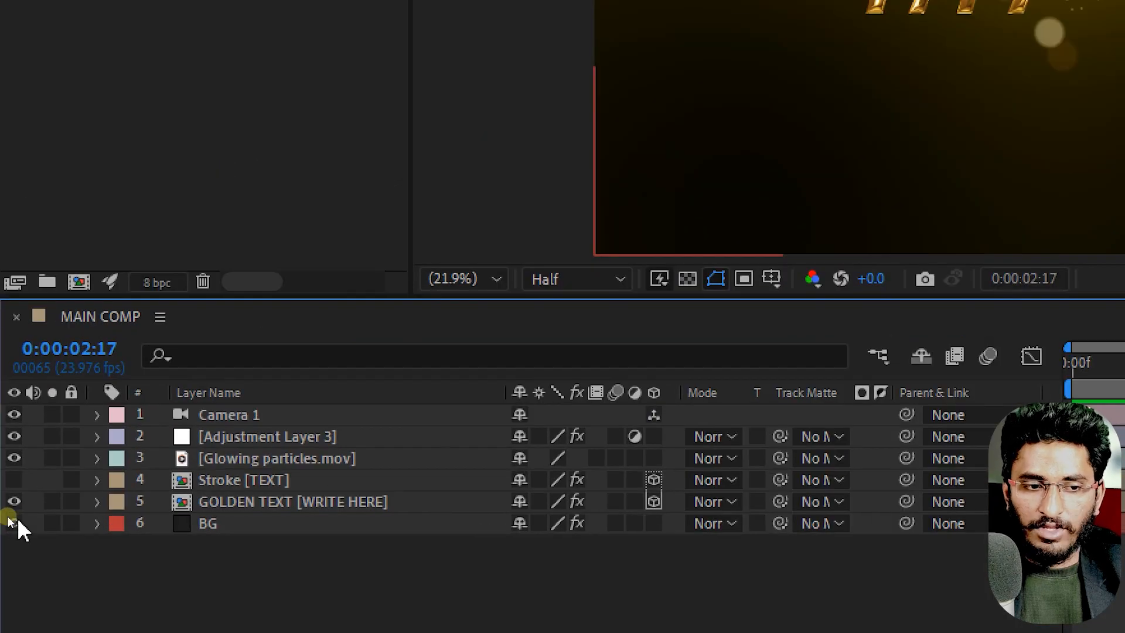
Hide the BG layer and turn on the transparency grid in the viewer.
left_click(12, 523)
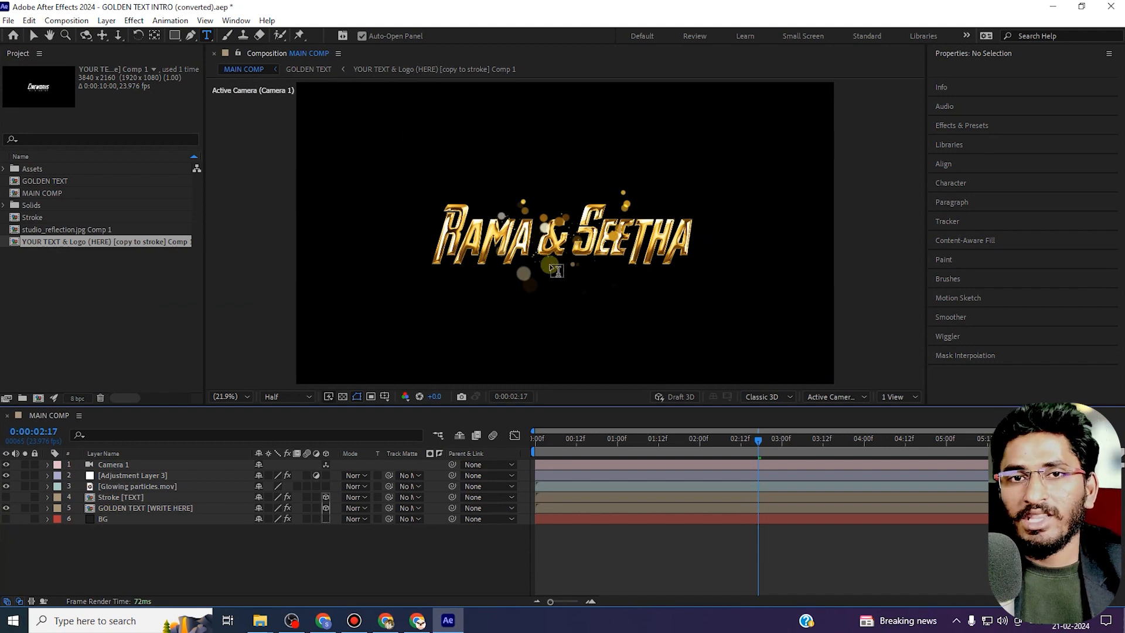
left_click(6, 519)
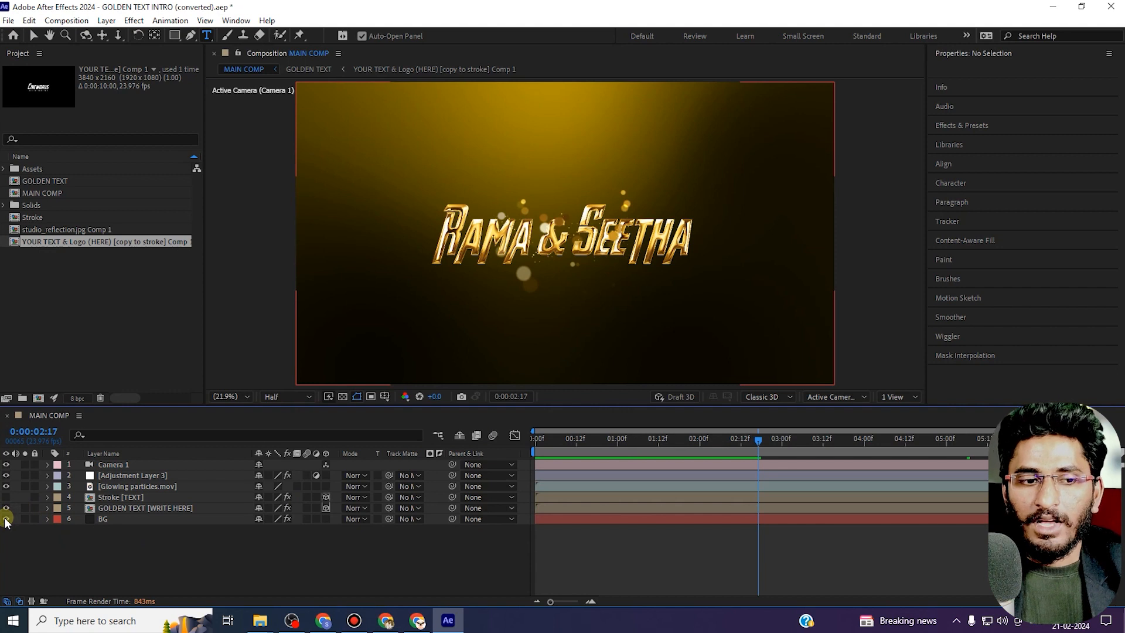
left_click(6, 519)
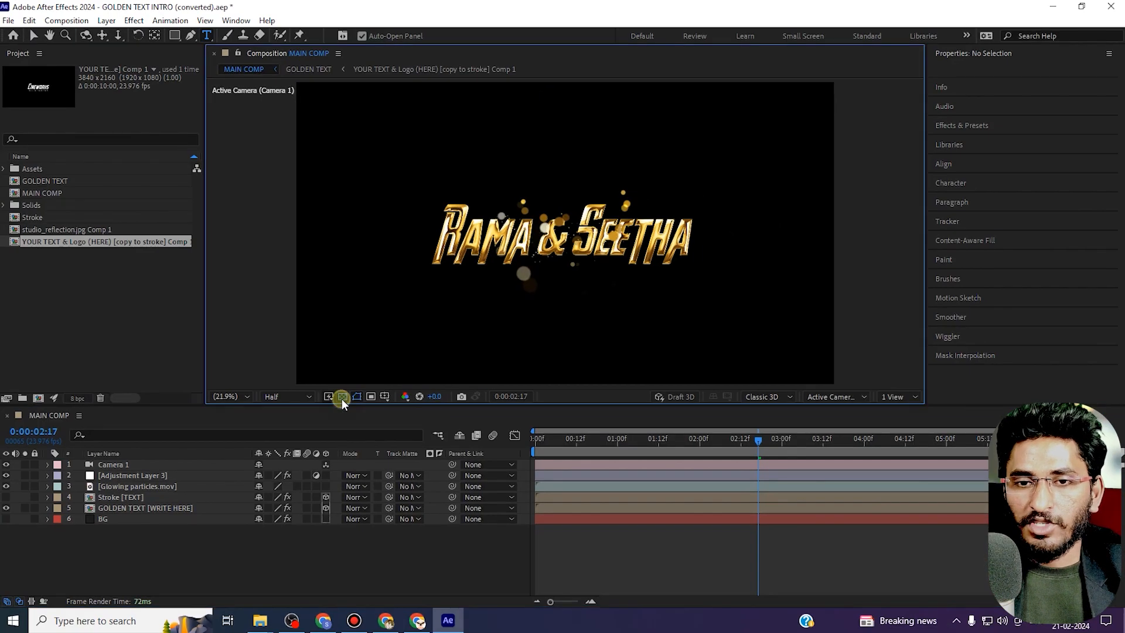
left_click(332, 395)
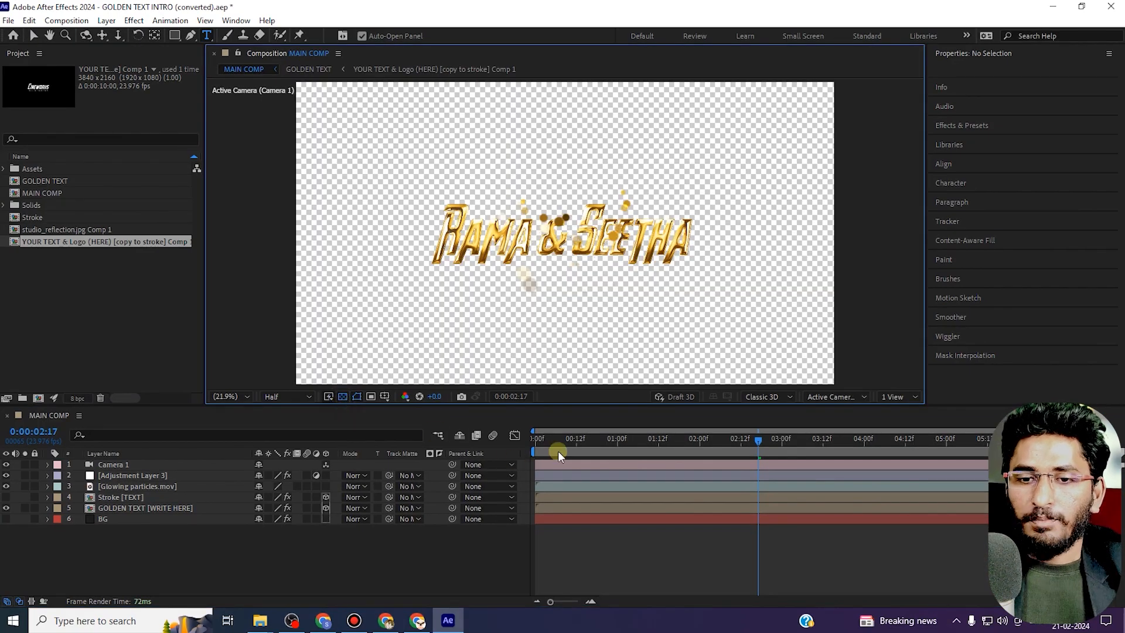
Scrub and play through MAIN COMP to check the animation over the transparent background.
left_click_drag(558, 444, 498, 440)
key("space")
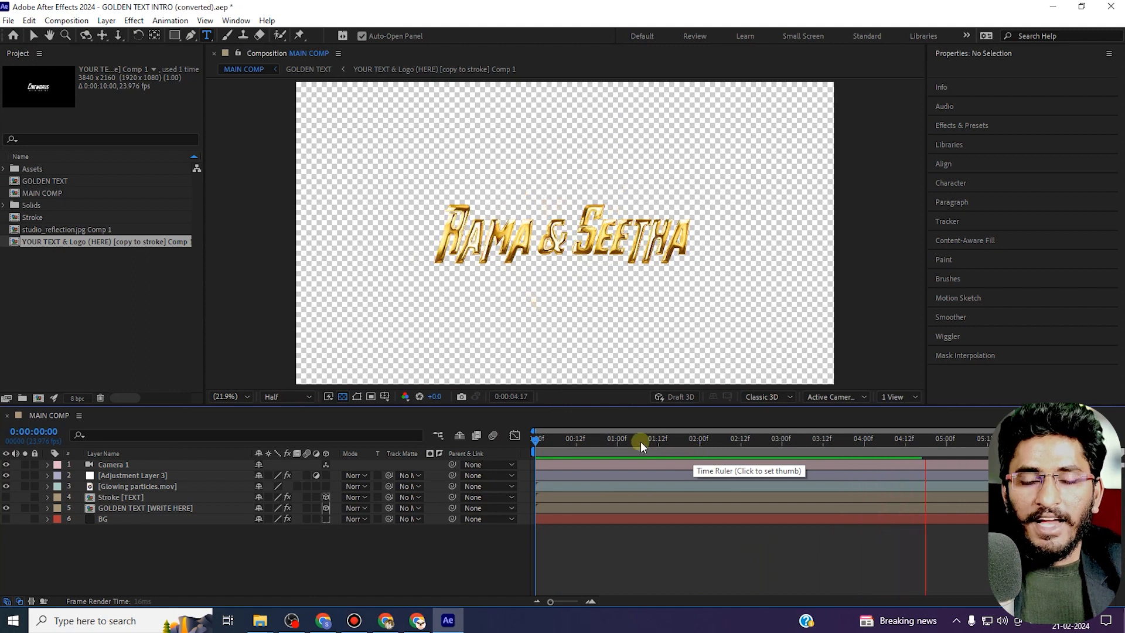
left_click(571, 441)
left_click_drag(572, 440, 882, 456)
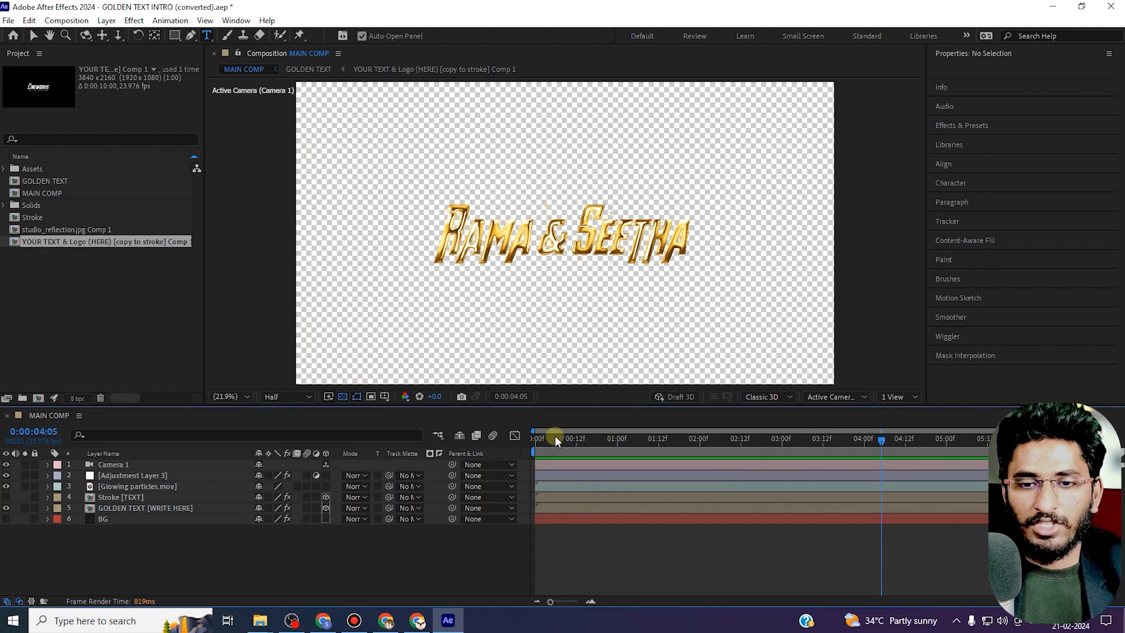
left_click_drag(539, 433, 972, 448)
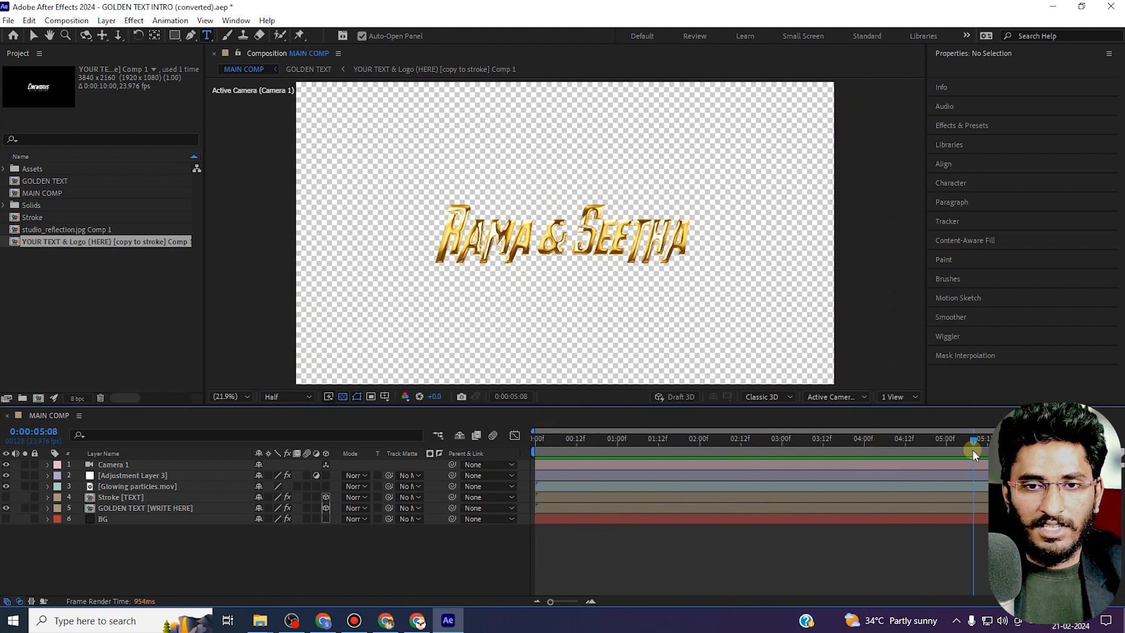
Add MAIN COMP to the Render Queue and delete the older finished render item.
left_click(8, 20)
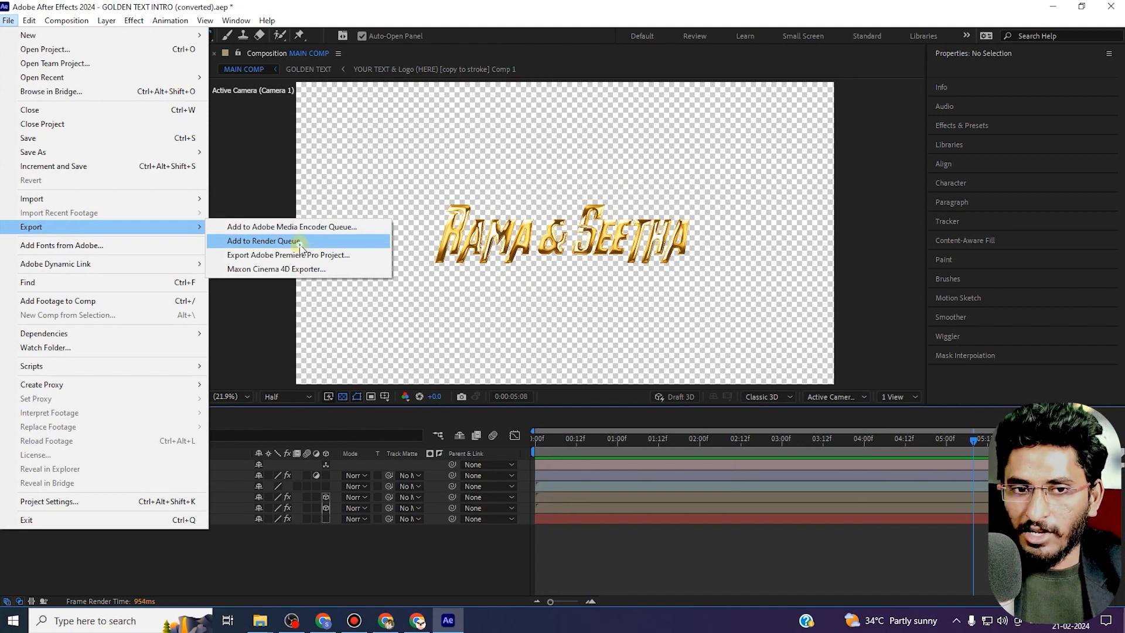
left_click(299, 245)
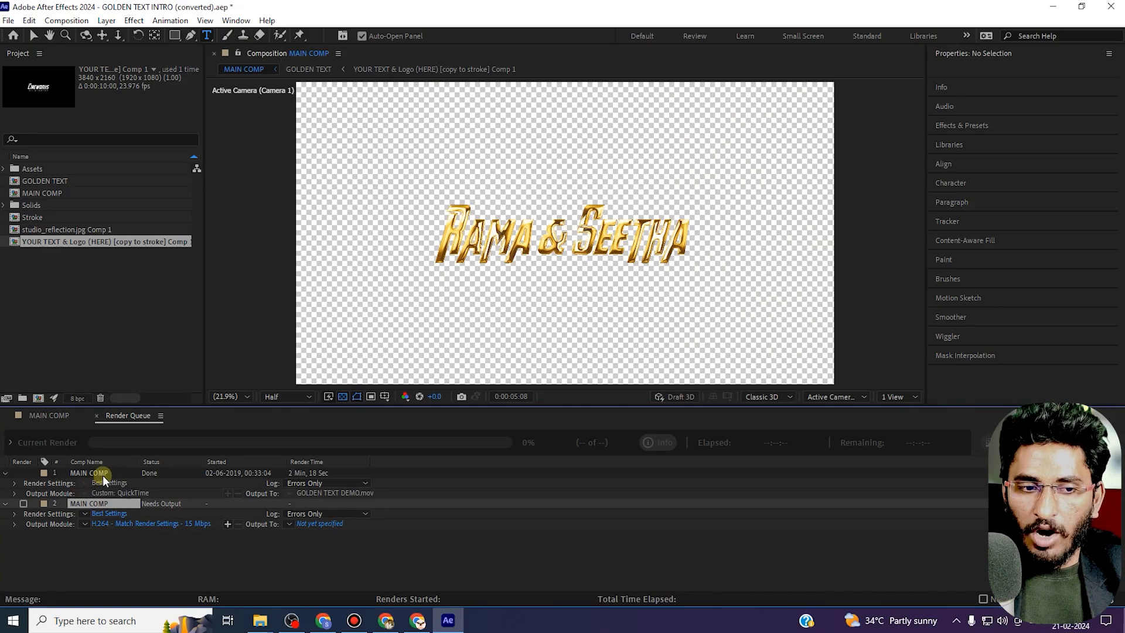
left_click(103, 474)
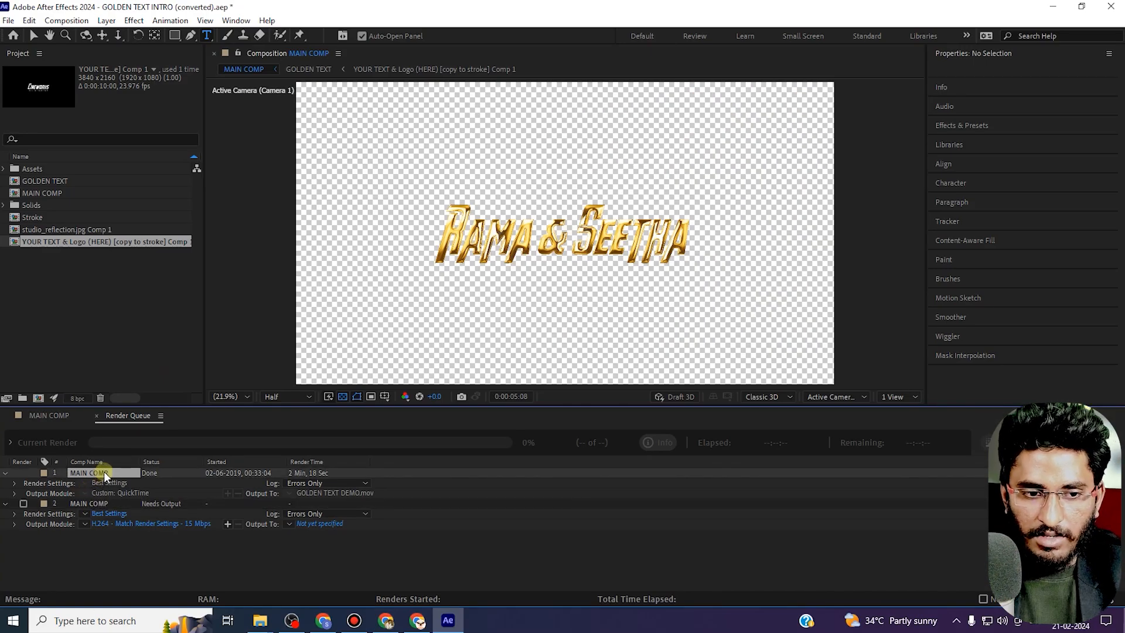
key("Delete")
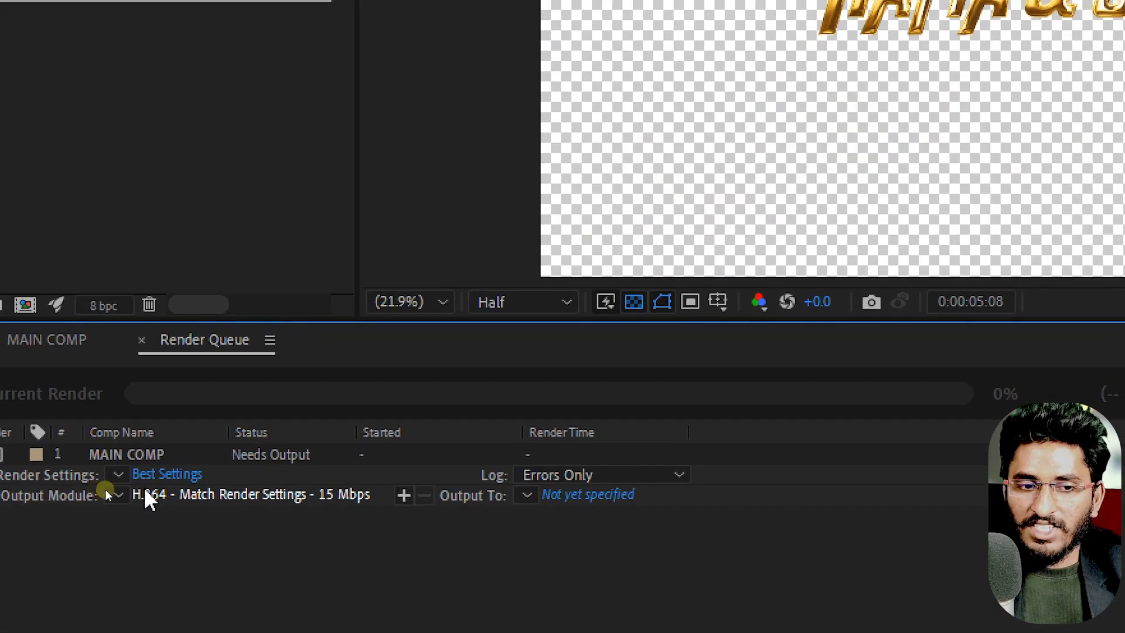
Open the Output Module settings of the render item and set the format to QuickTime.
left_click(178, 495)
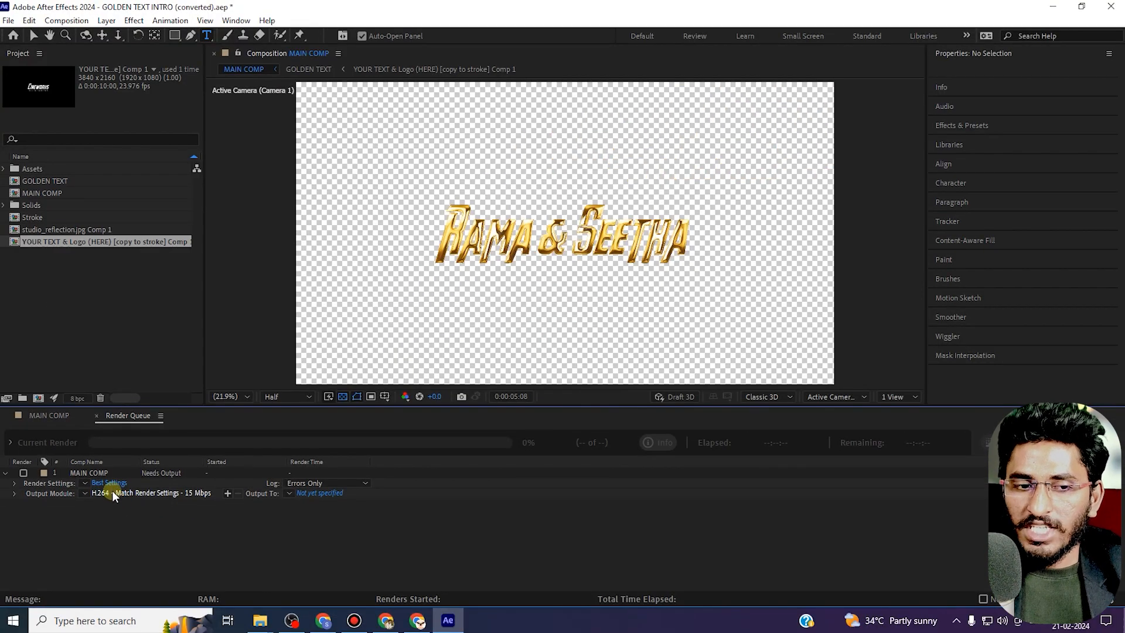
left_click(121, 486)
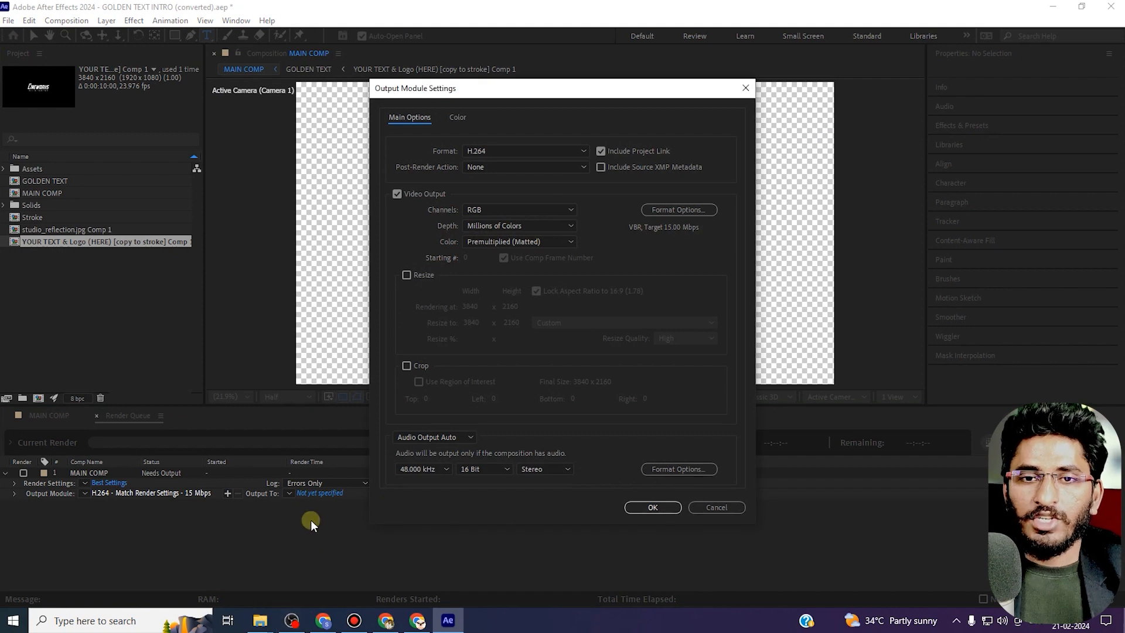
left_click(490, 150)
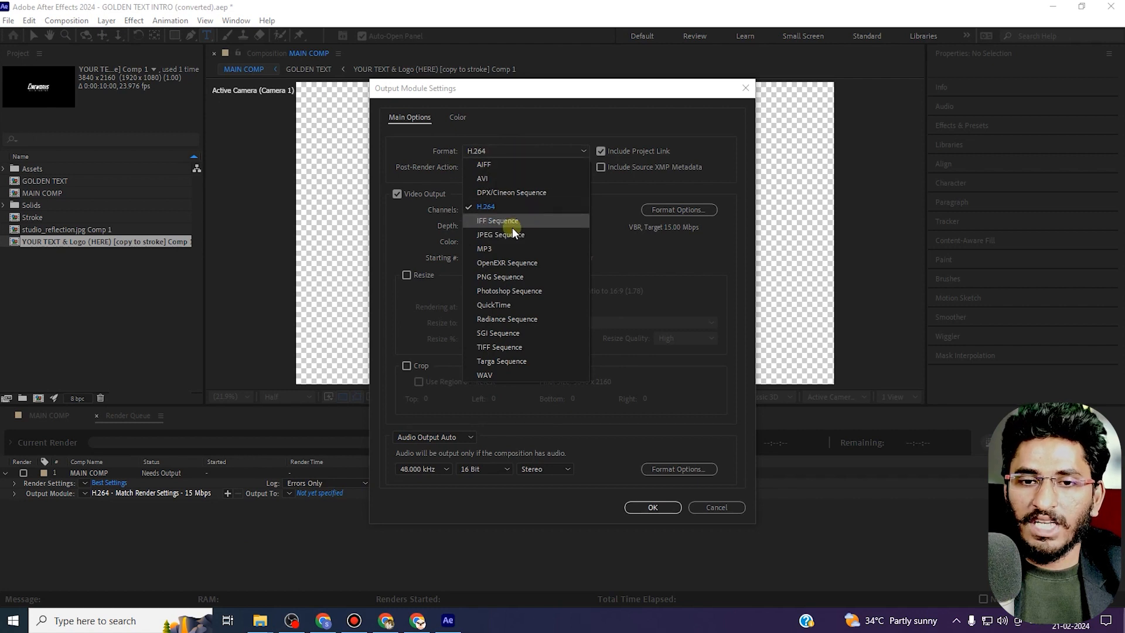
left_click(506, 306)
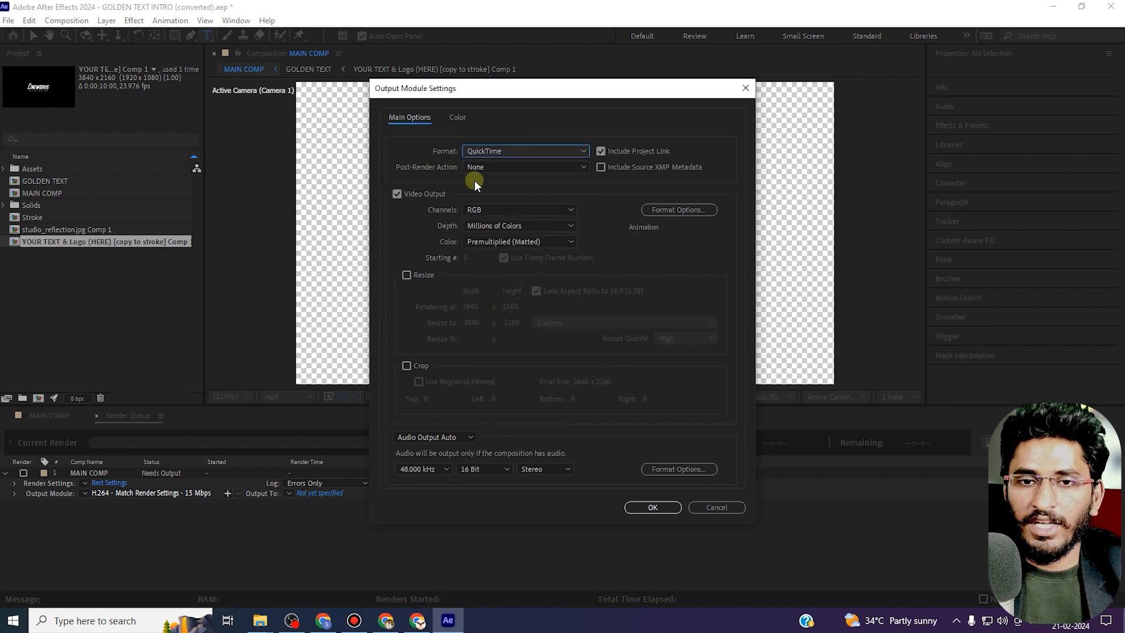
Set the video output channels to RGB + Alpha.
left_click(483, 165)
left_click(484, 166)
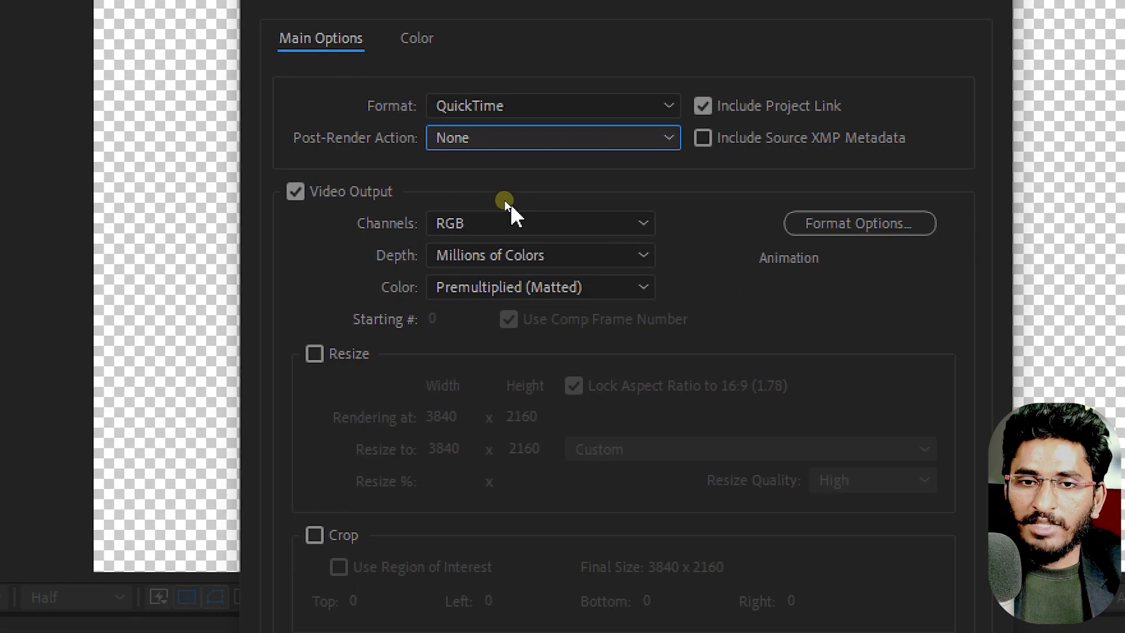
left_click(502, 208)
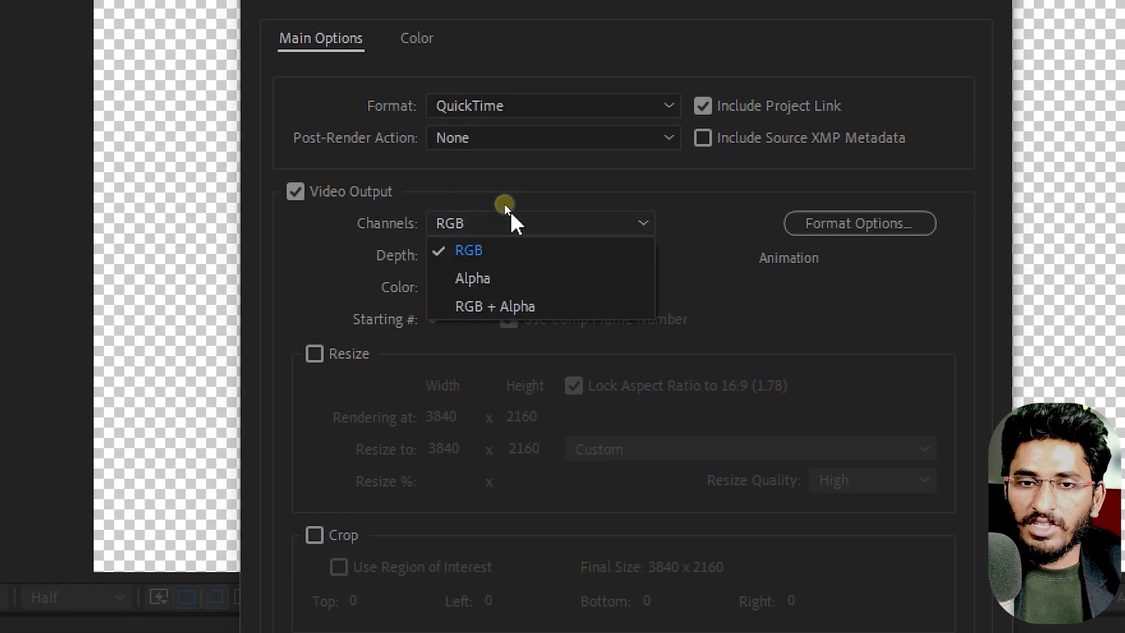
left_click(508, 305)
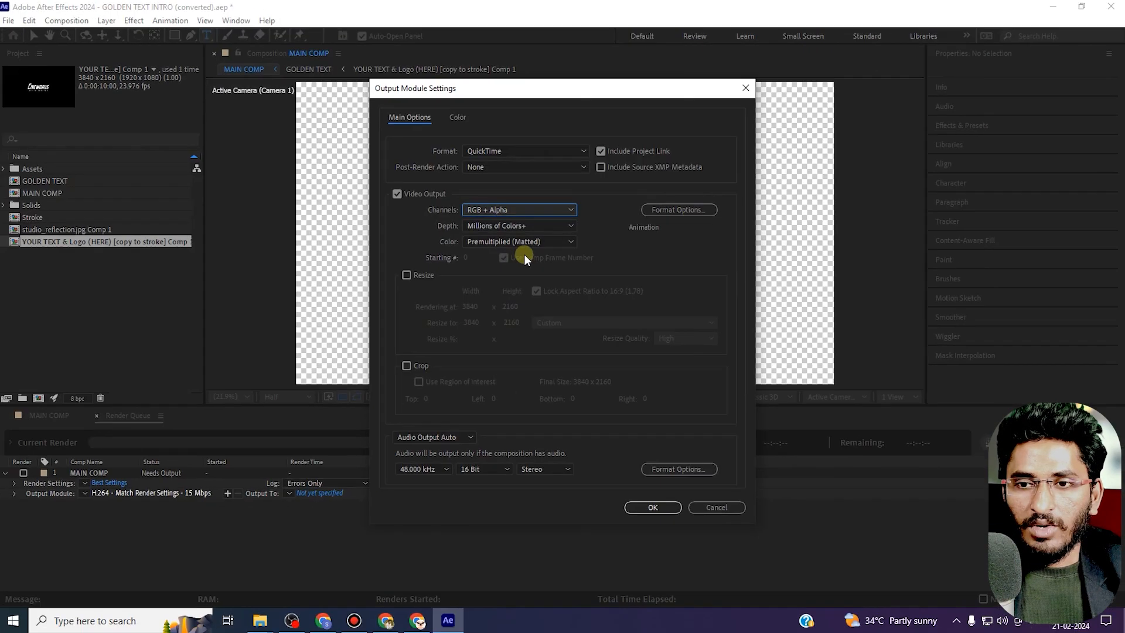
Set the QuickTime video codec to Animation and confirm the output module settings.
left_click(668, 209)
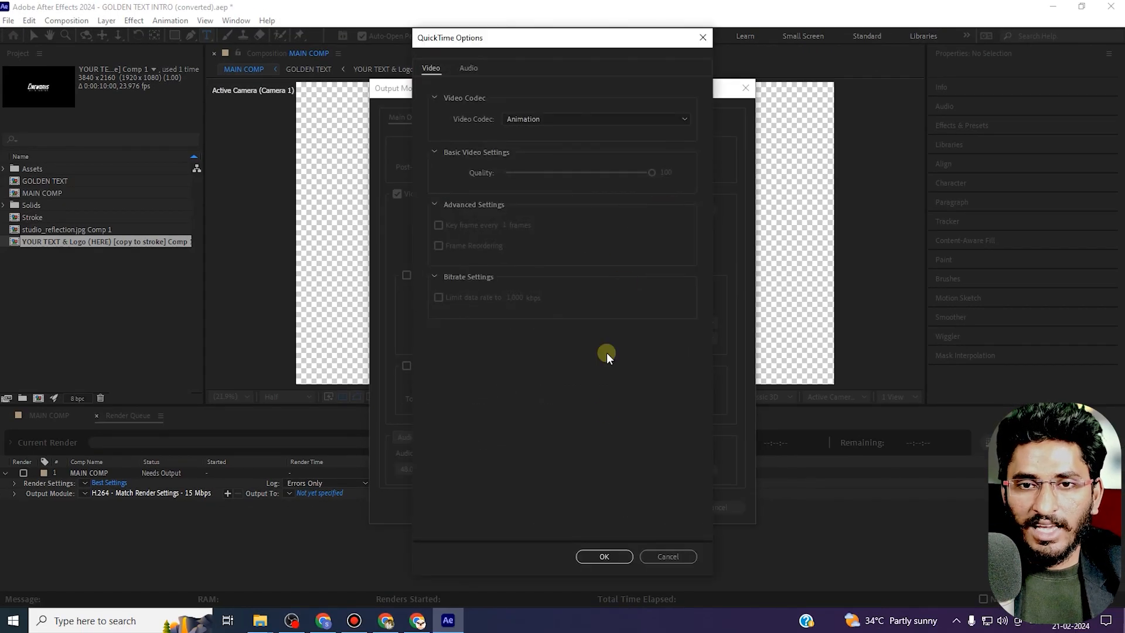
left_click(582, 114)
left_click(539, 129)
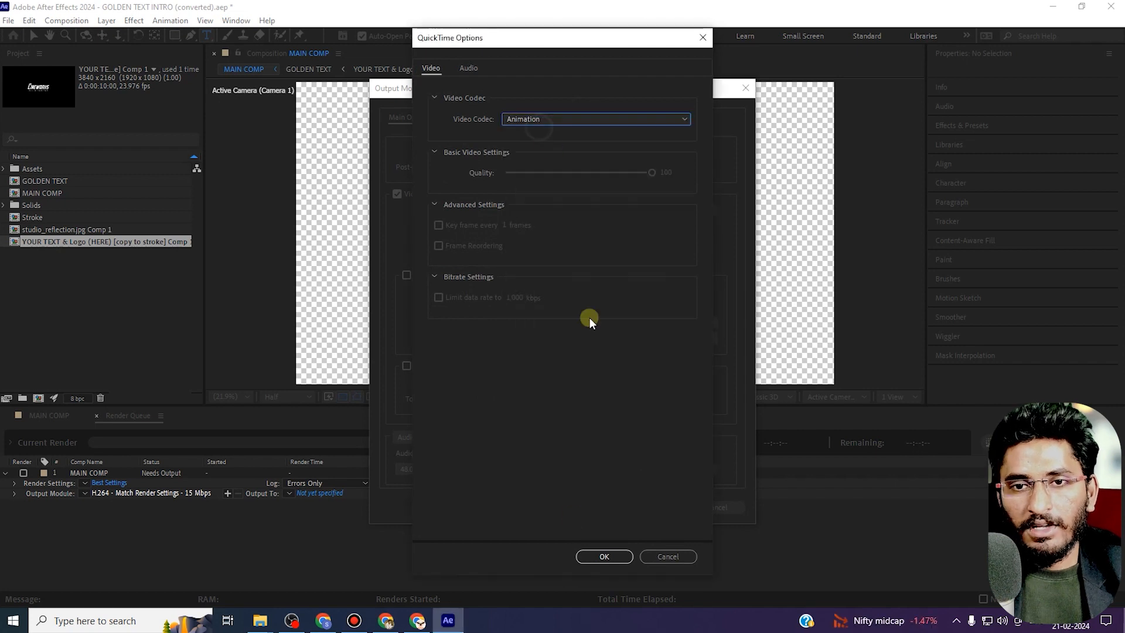
left_click(605, 552)
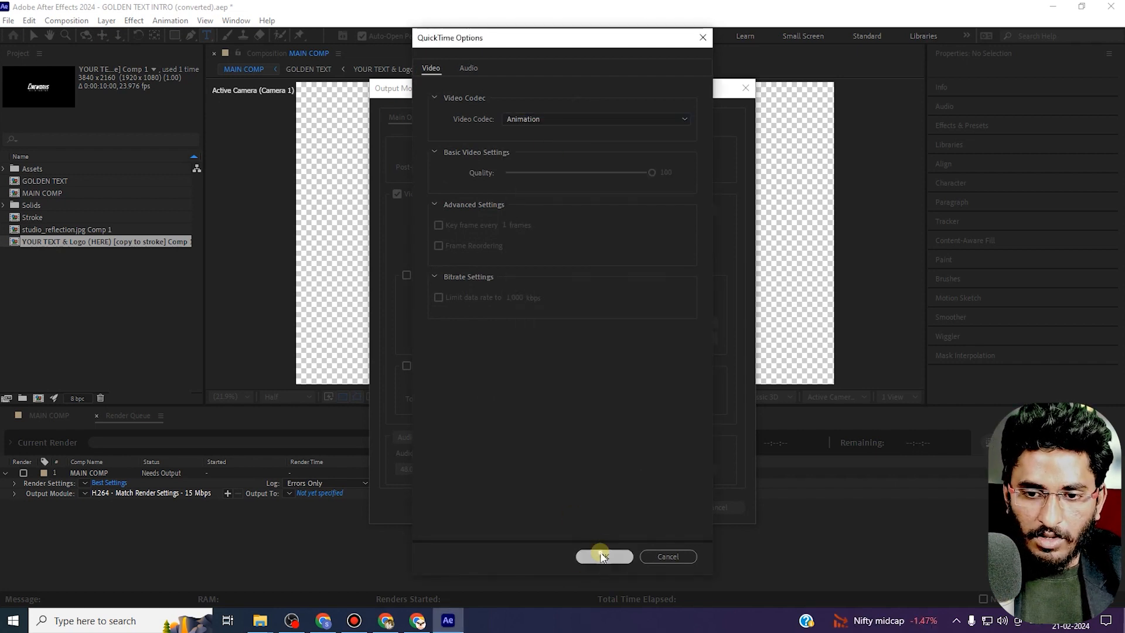
left_click(652, 507)
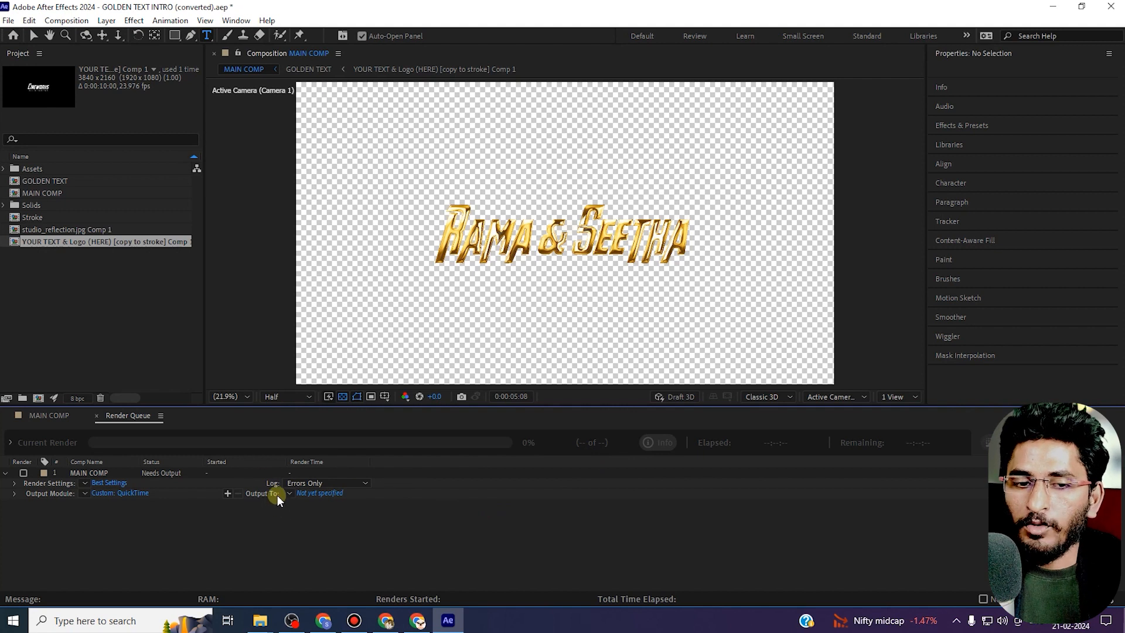
Set the render output to the Desktop with the file name "rama and seetha".
left_click(317, 493)
scroll(64, 158, "up", 6)
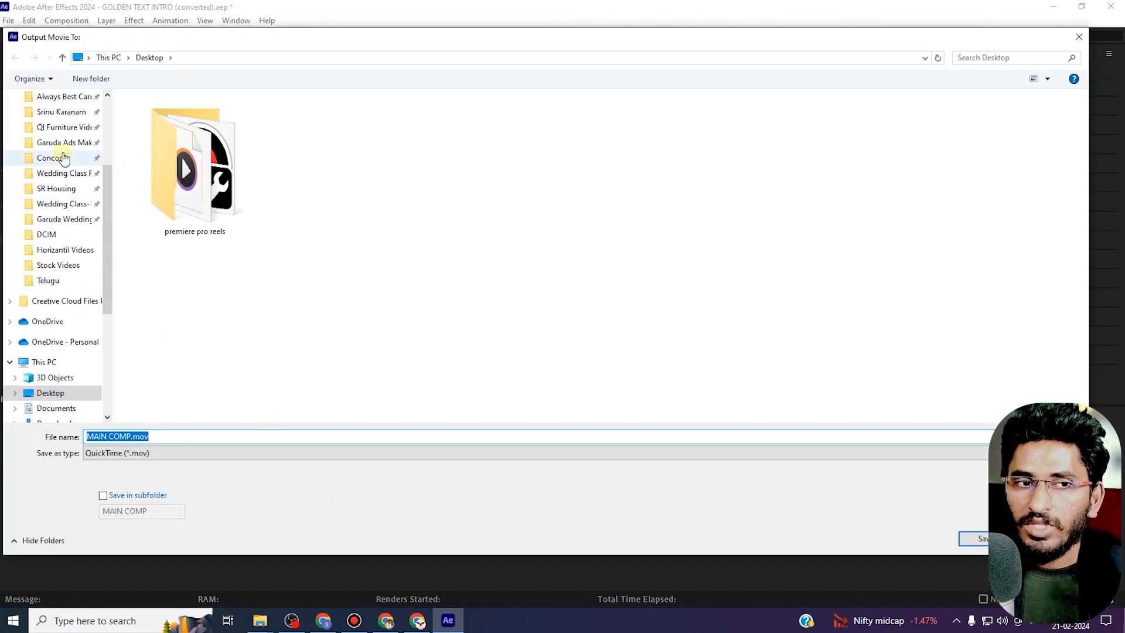
left_click(58, 124)
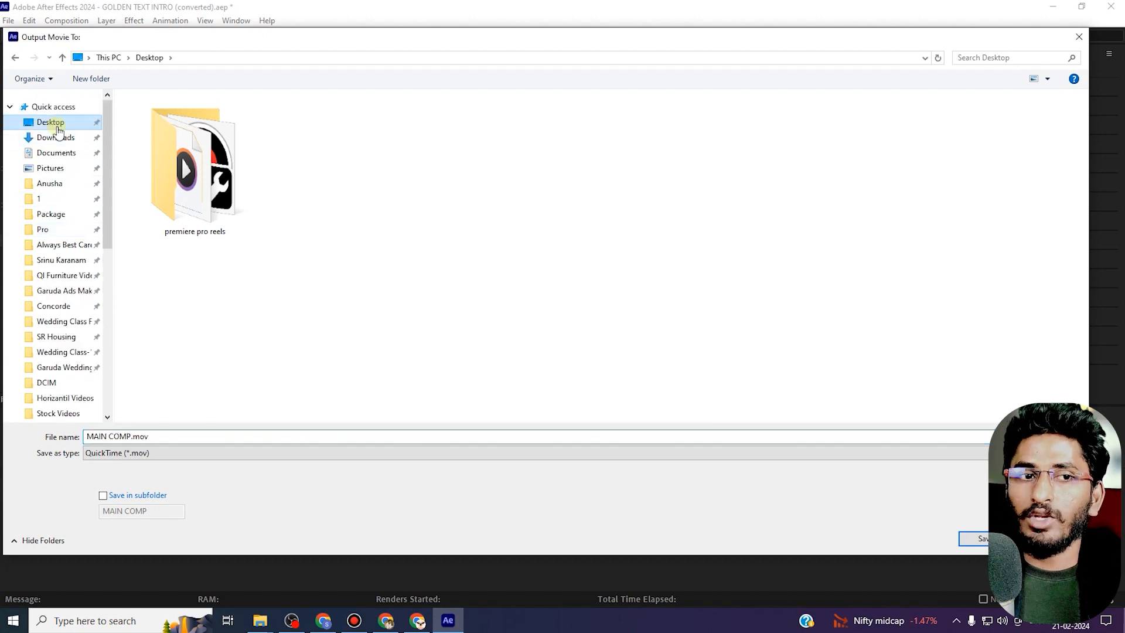
left_click(173, 436)
left_click_drag(173, 436, 31, 438)
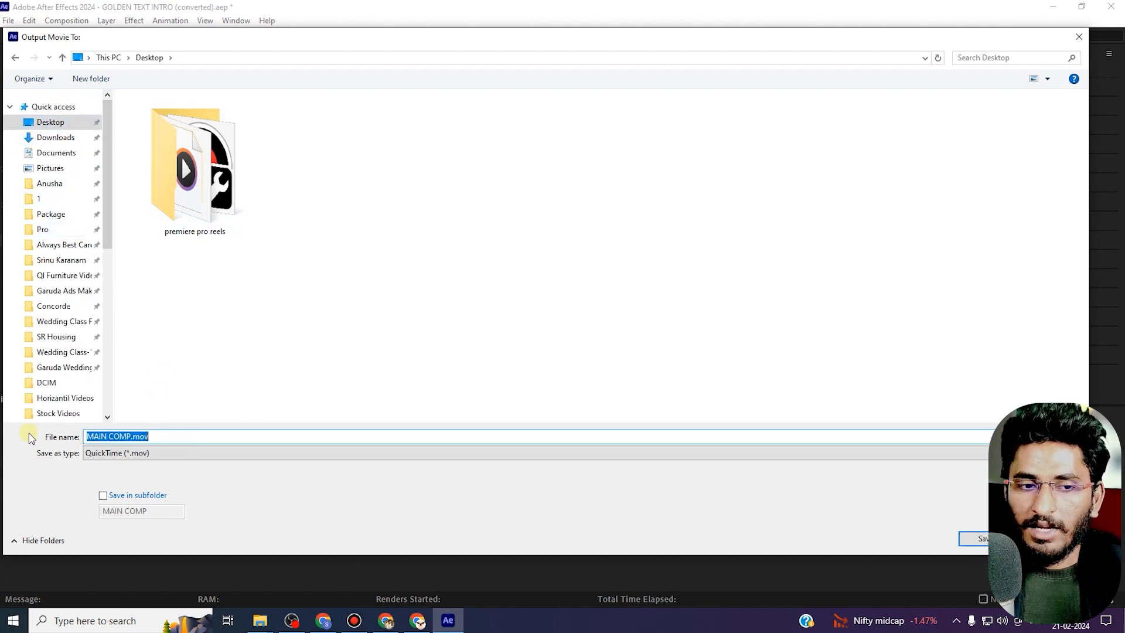
type("r")
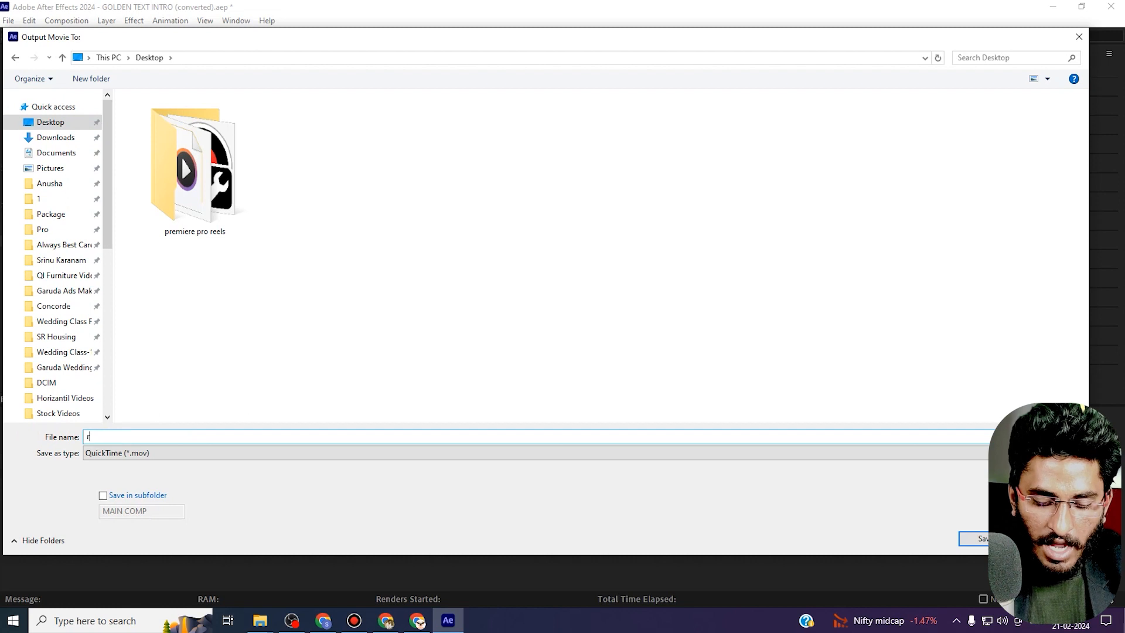
type("ama and seetha")
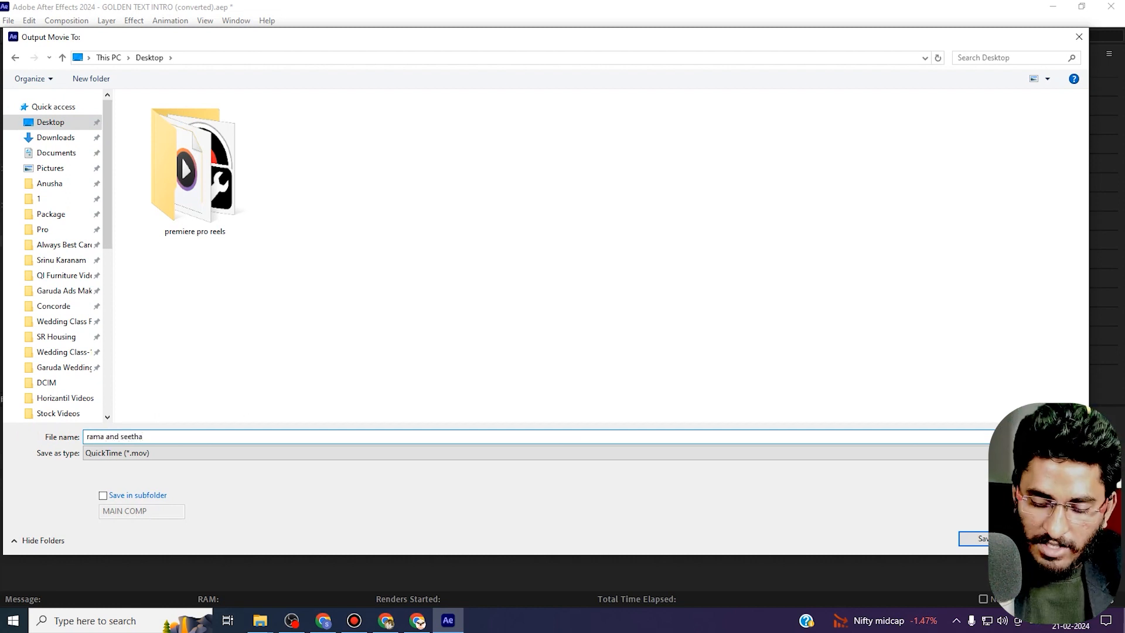
key("Return")
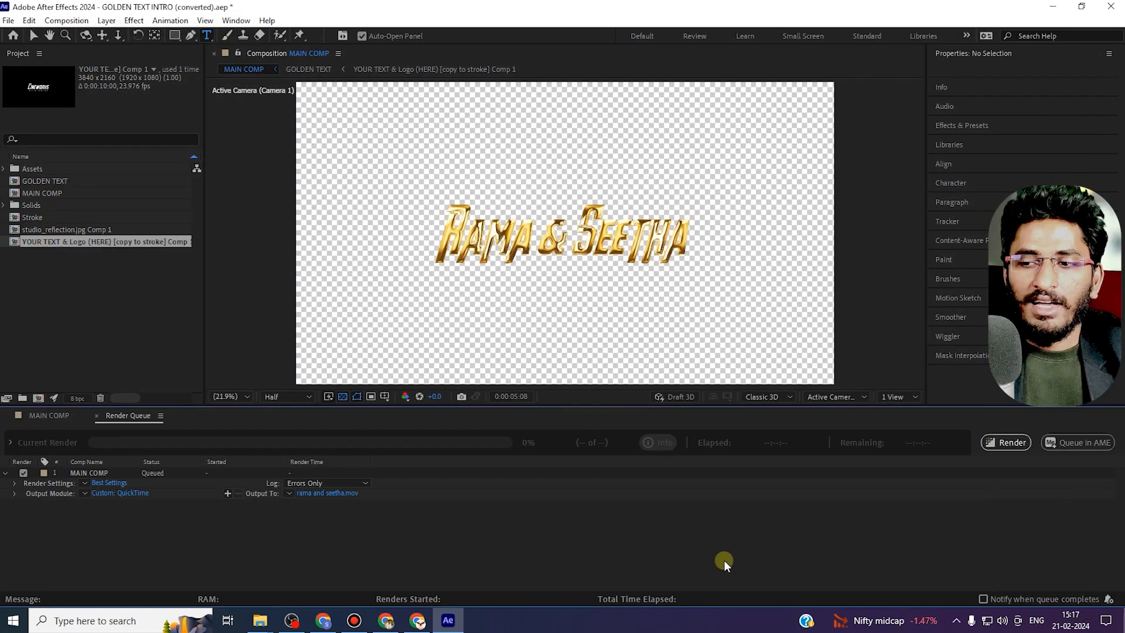
Render the queued MAIN COMP and minimize the program.
left_click(1003, 442)
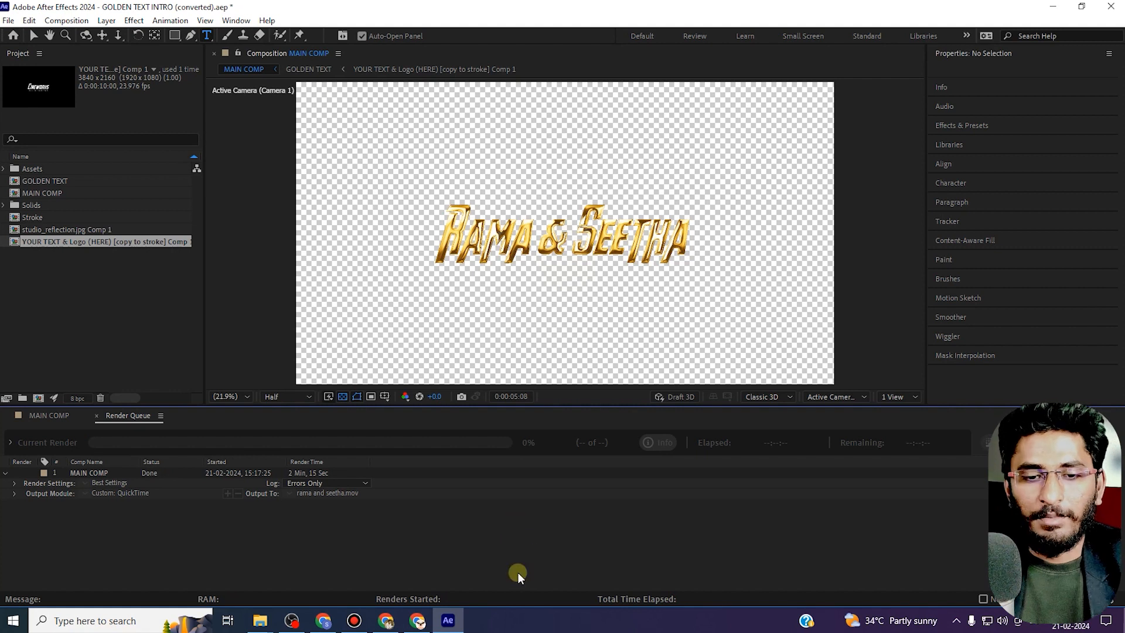
left_click(1057, 7)
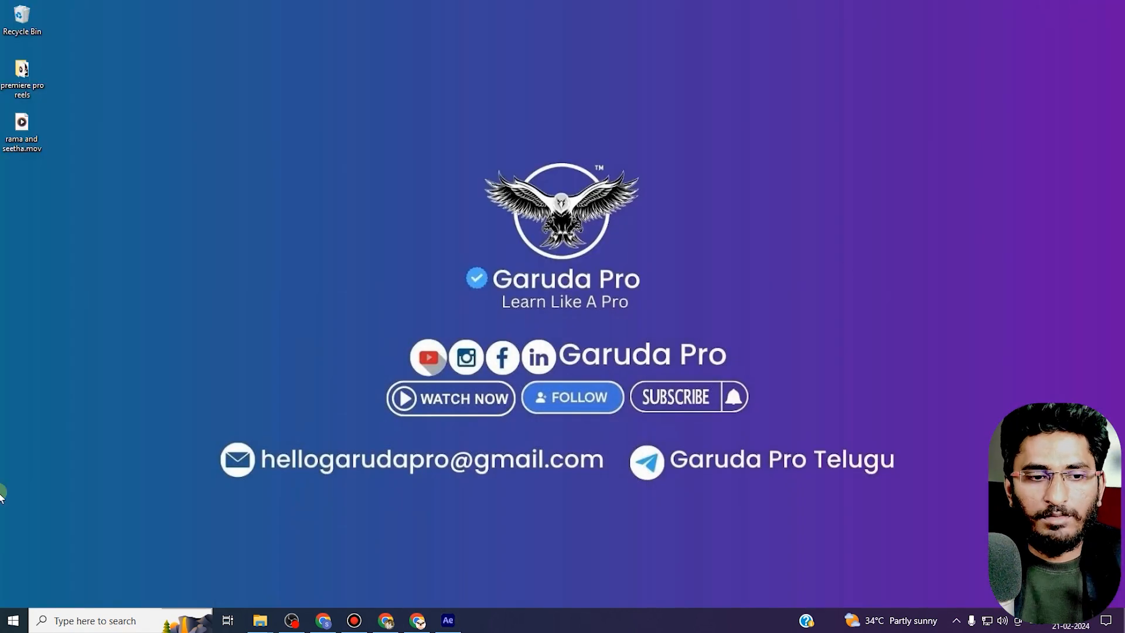
Switch to Adobe Premiere Pro 2024 by launching it from the Start menu.
left_click(14, 622)
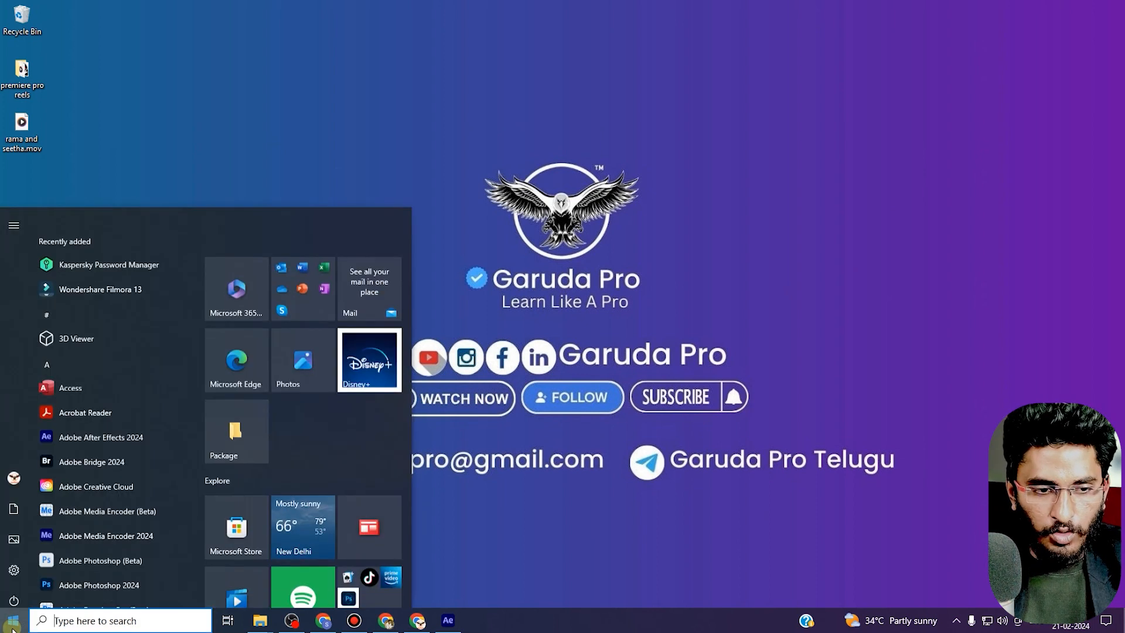
type("pre")
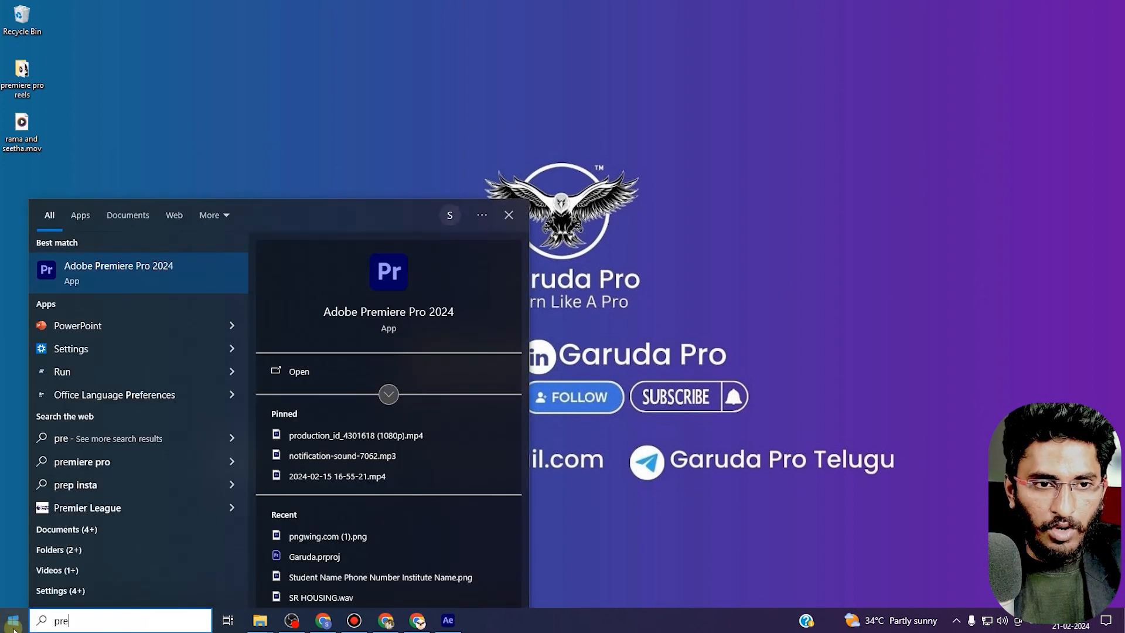
left_click(118, 272)
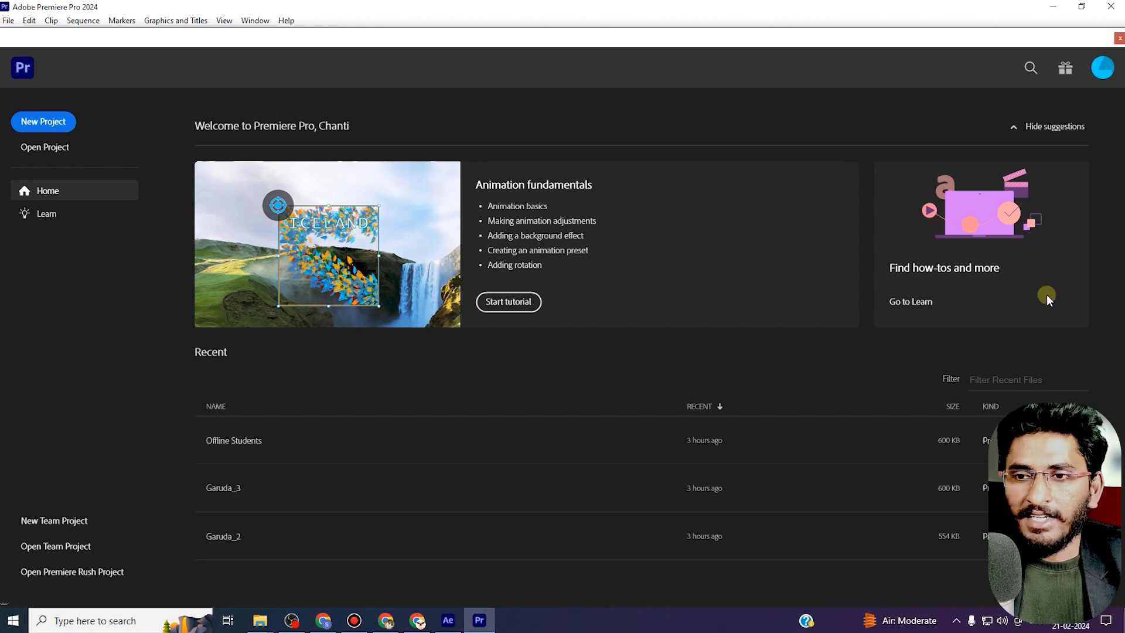
Create a new Premiere Pro project named Wedding.
left_click(41, 124)
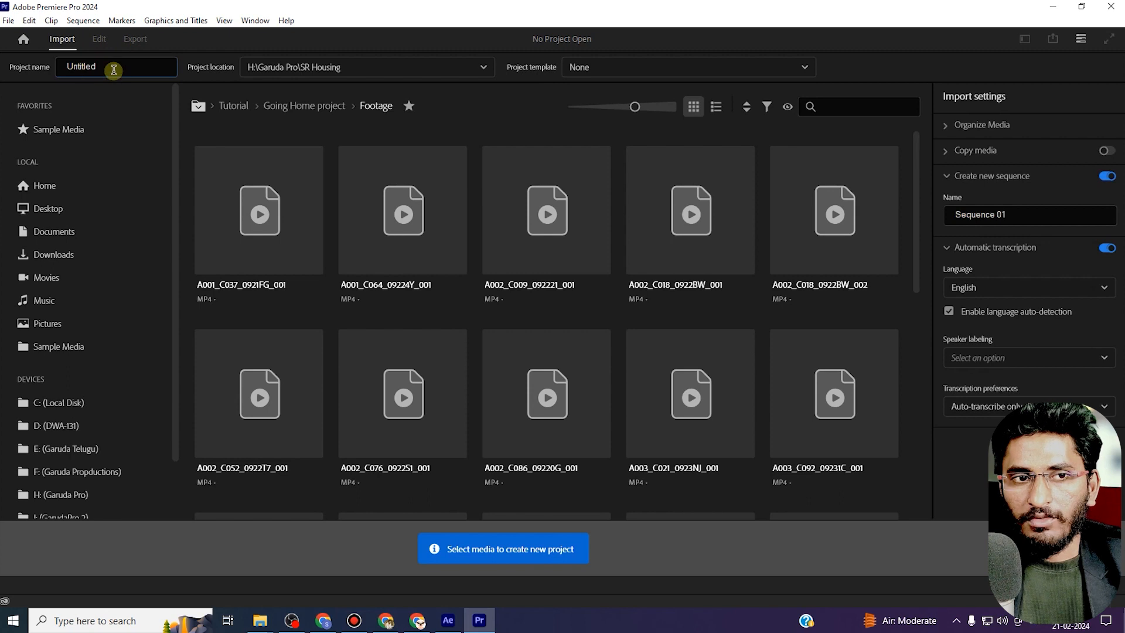
left_click(100, 66)
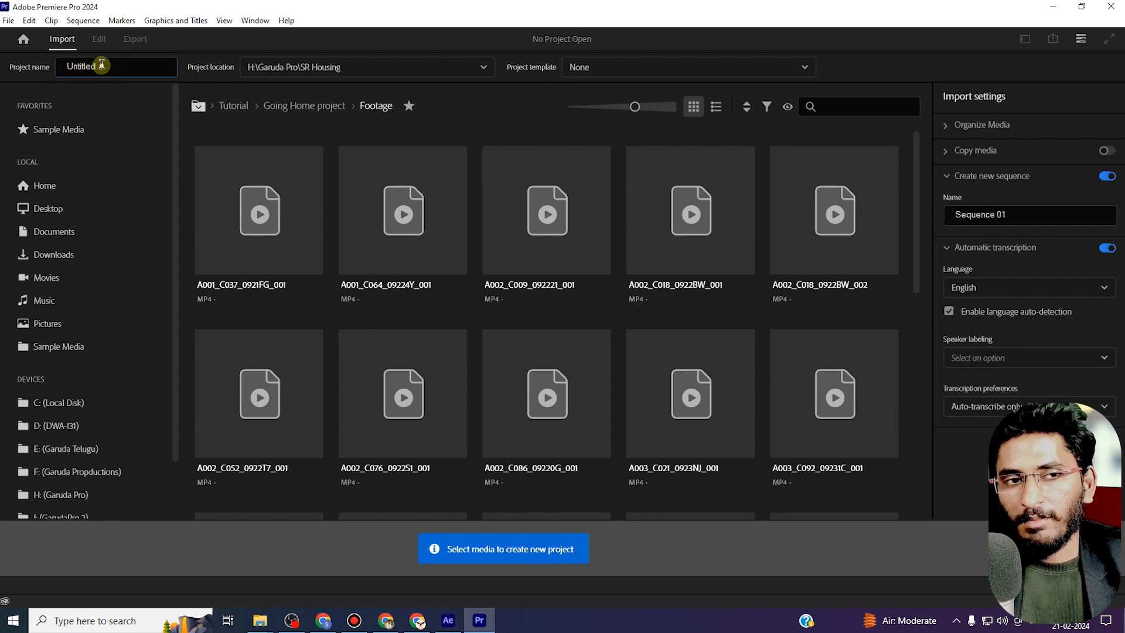
left_click_drag(102, 64, 43, 67)
type("Wedding")
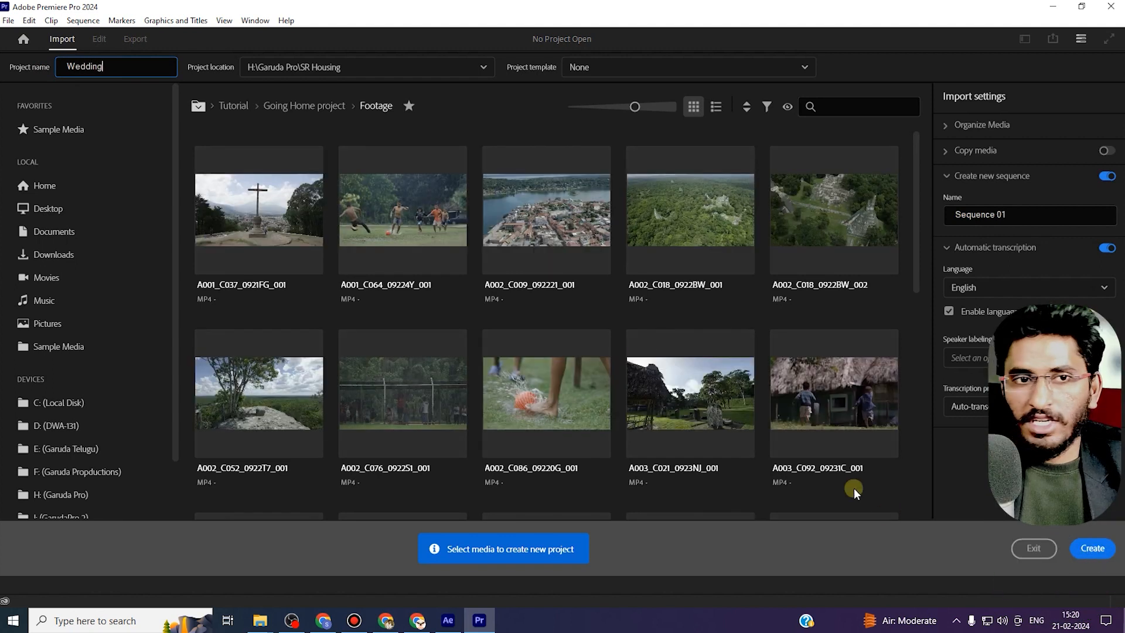
key("Return")
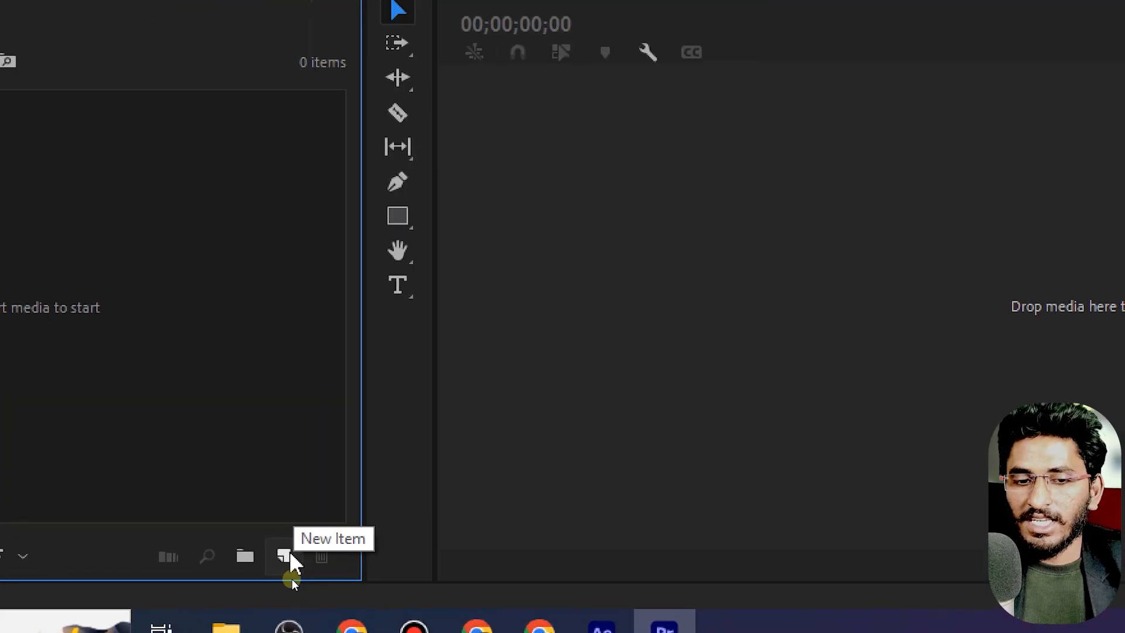
Create a new sequence with the default settings.
left_click(283, 557)
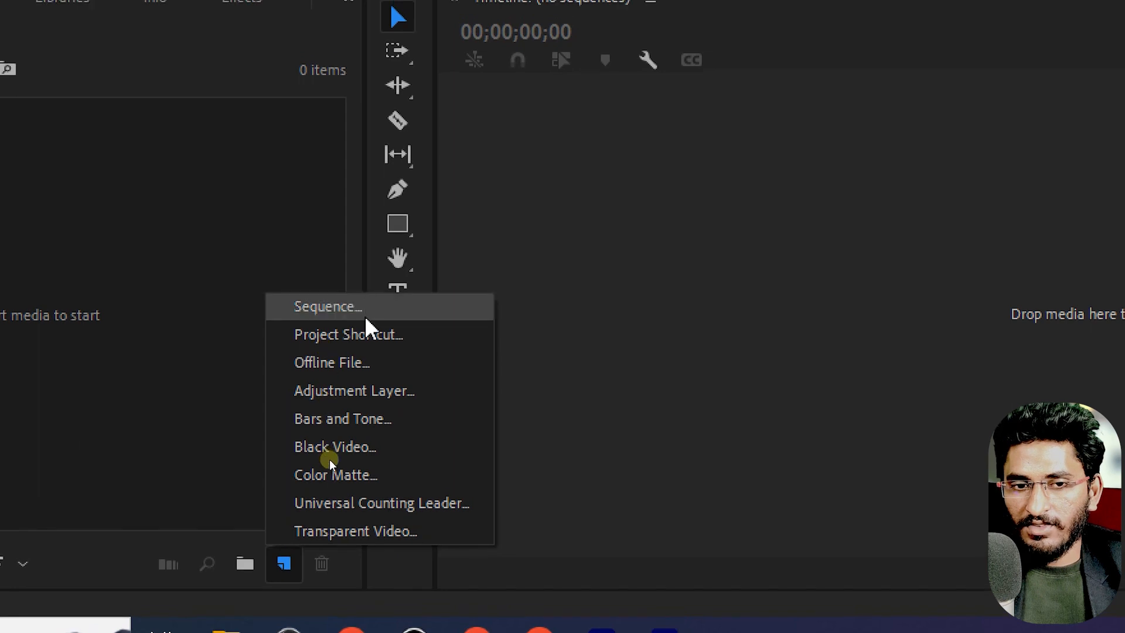
left_click(365, 305)
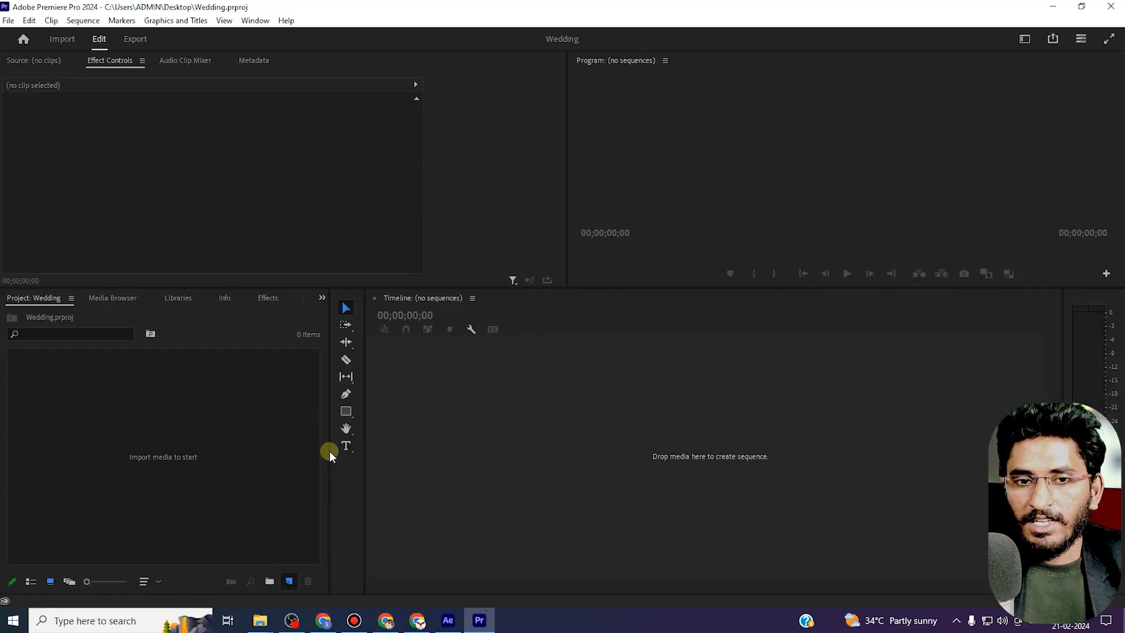
left_click(433, 75)
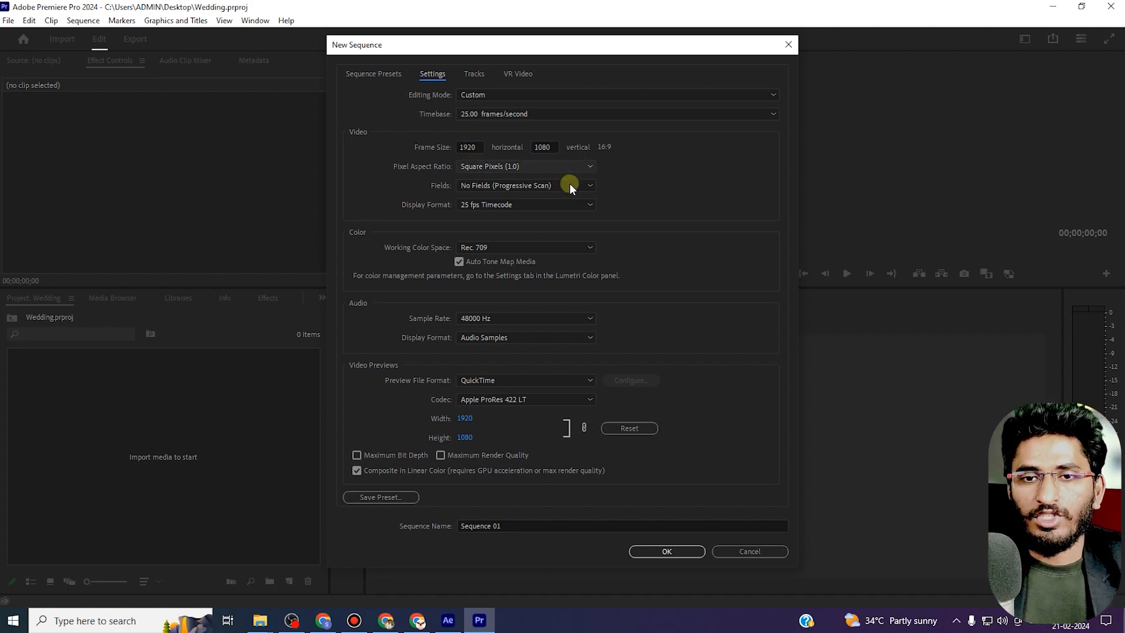
left_click(667, 553)
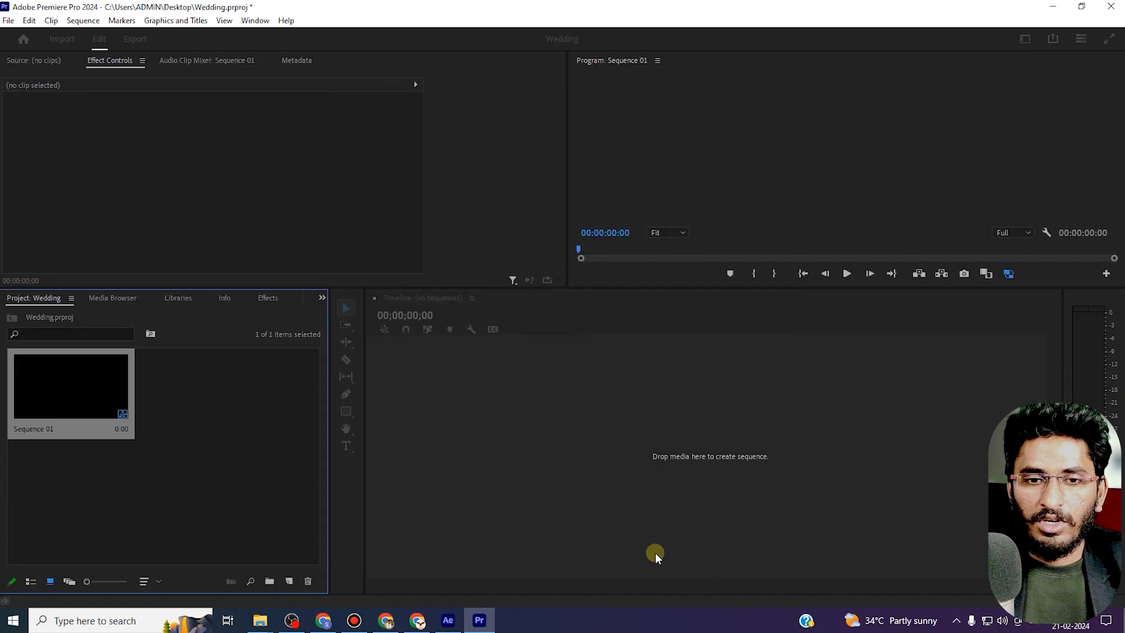
Import the 14-04.mp4 background clip from the Downloads folder into the project.
left_click_drag(301, 289, 322, 384)
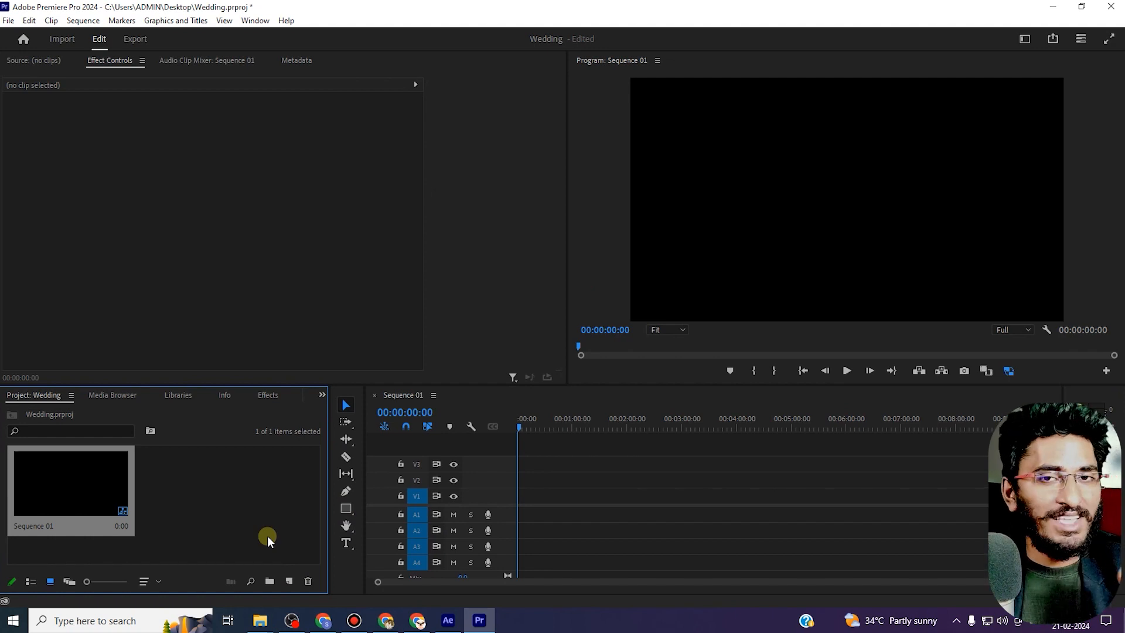
double_click(261, 521)
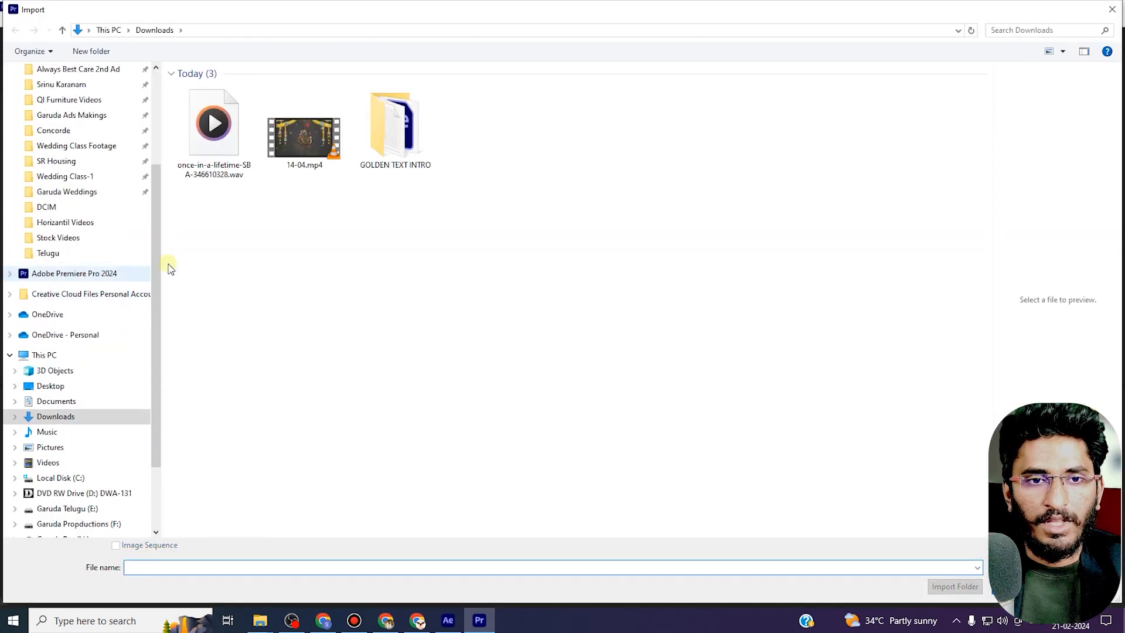
left_click(304, 132)
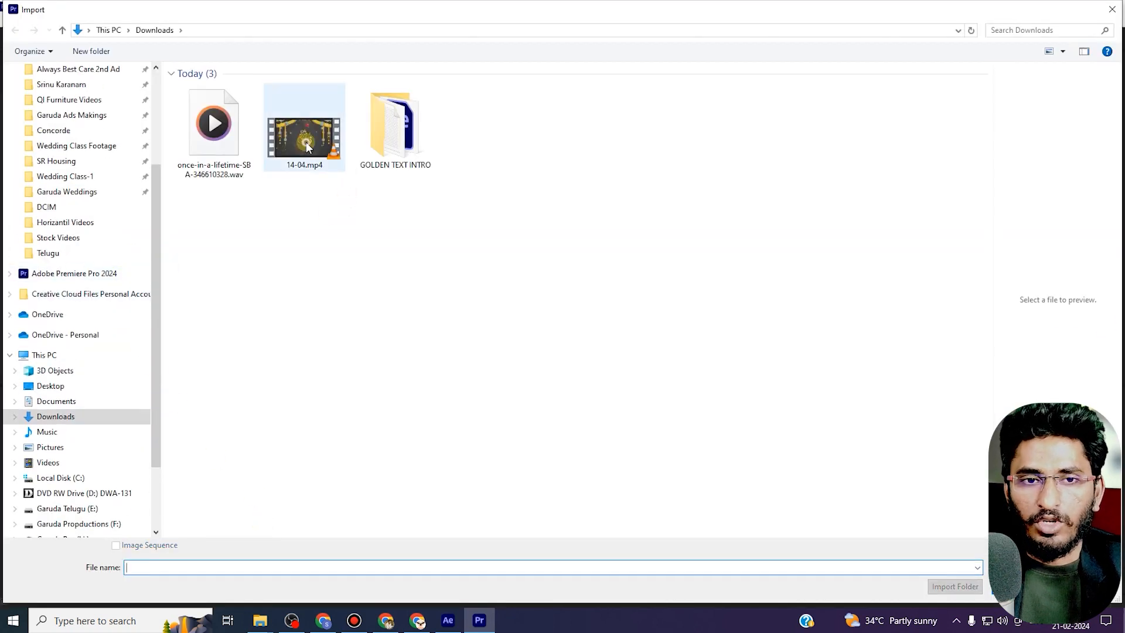
left_click(1019, 587)
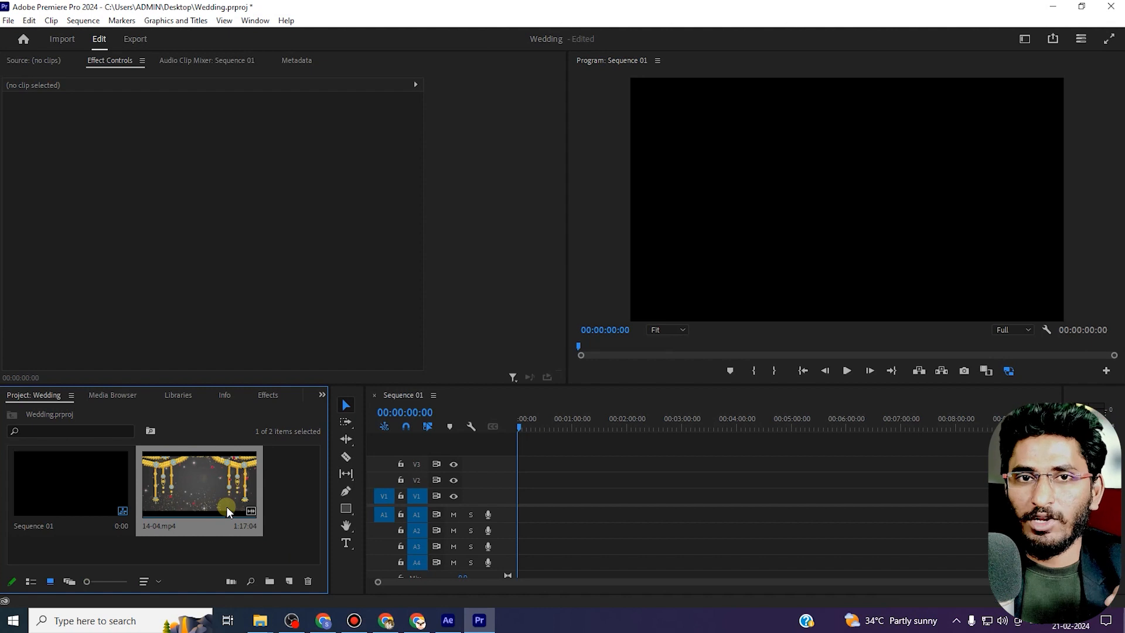
Add only the video of 14-04.mp4 to the timeline, keeping the existing sequence settings.
double_click(224, 501)
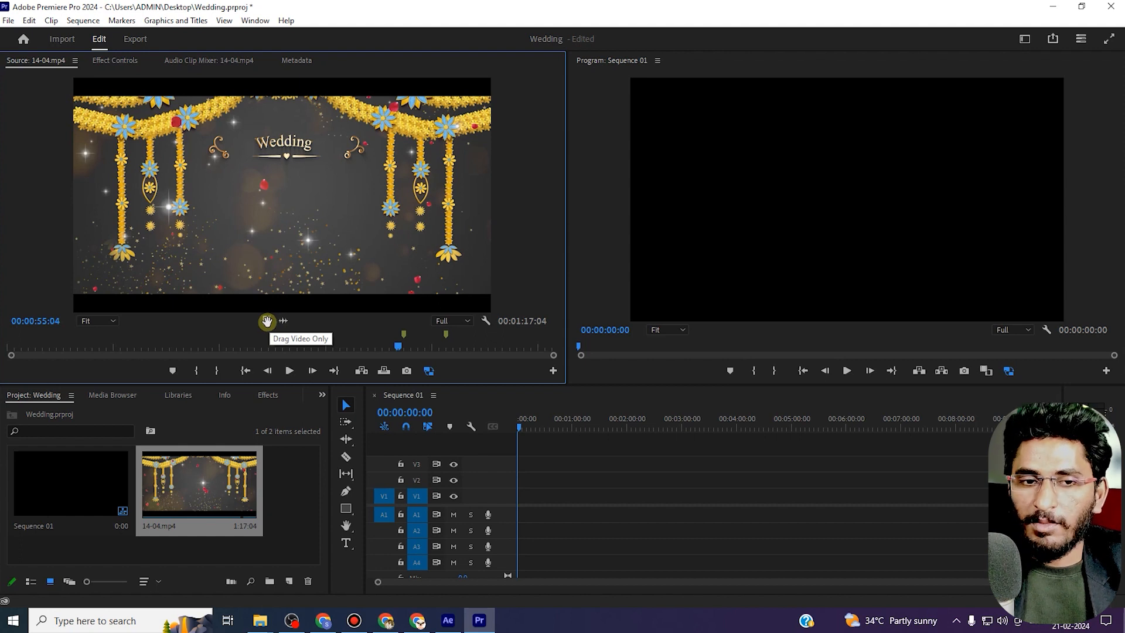
left_click_drag(266, 321, 504, 498)
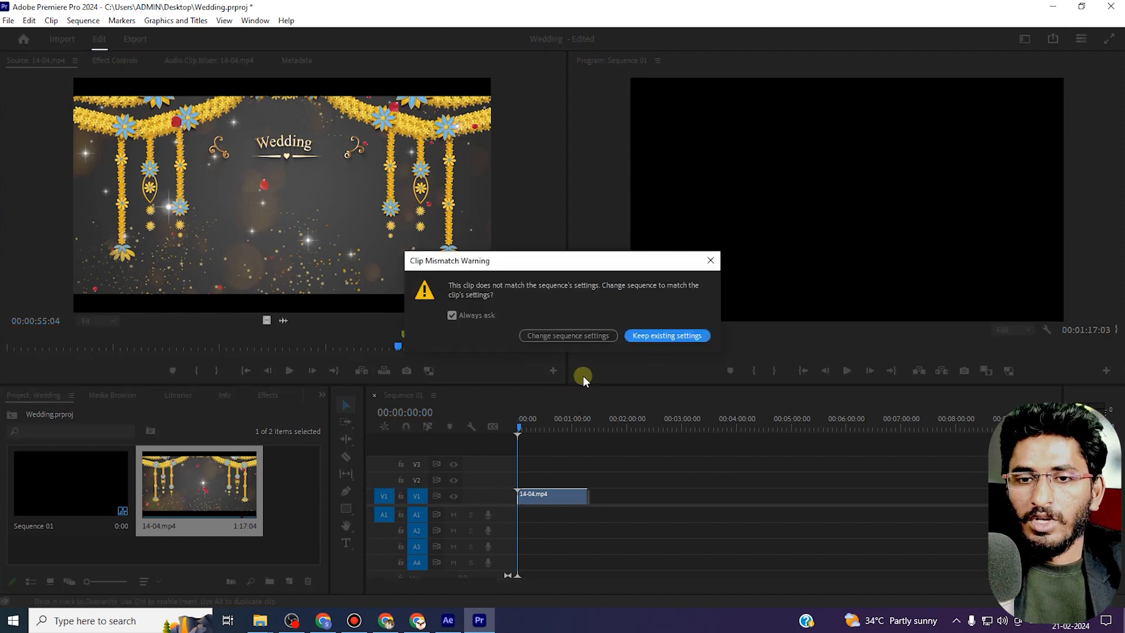
left_click(665, 336)
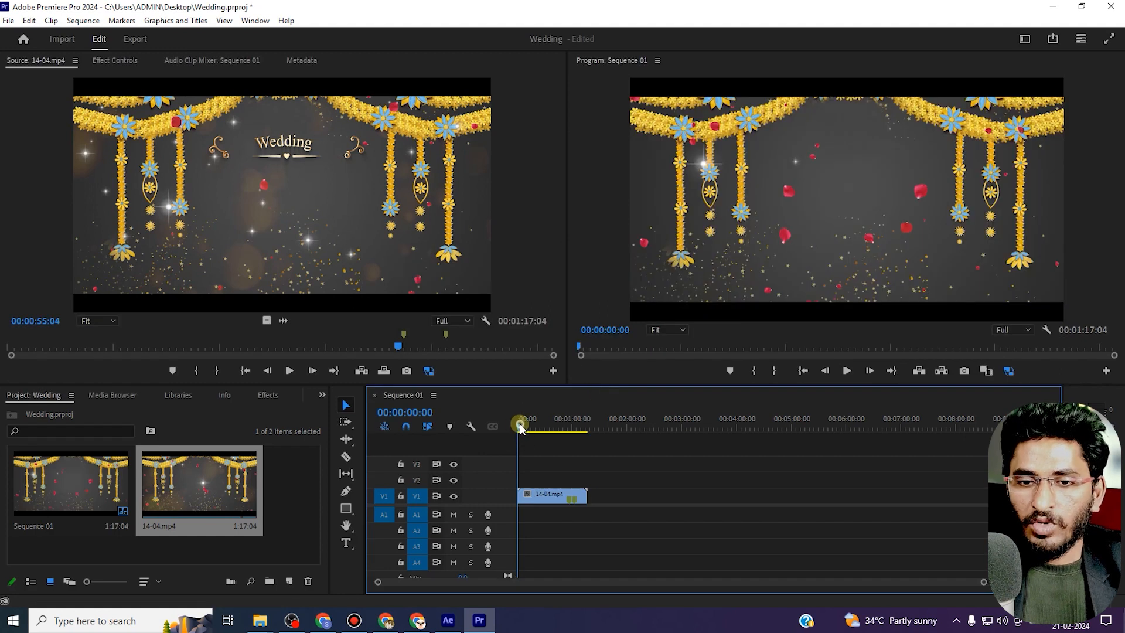
Play the sequence and zoom the timeline to fit the background clip.
key("space")
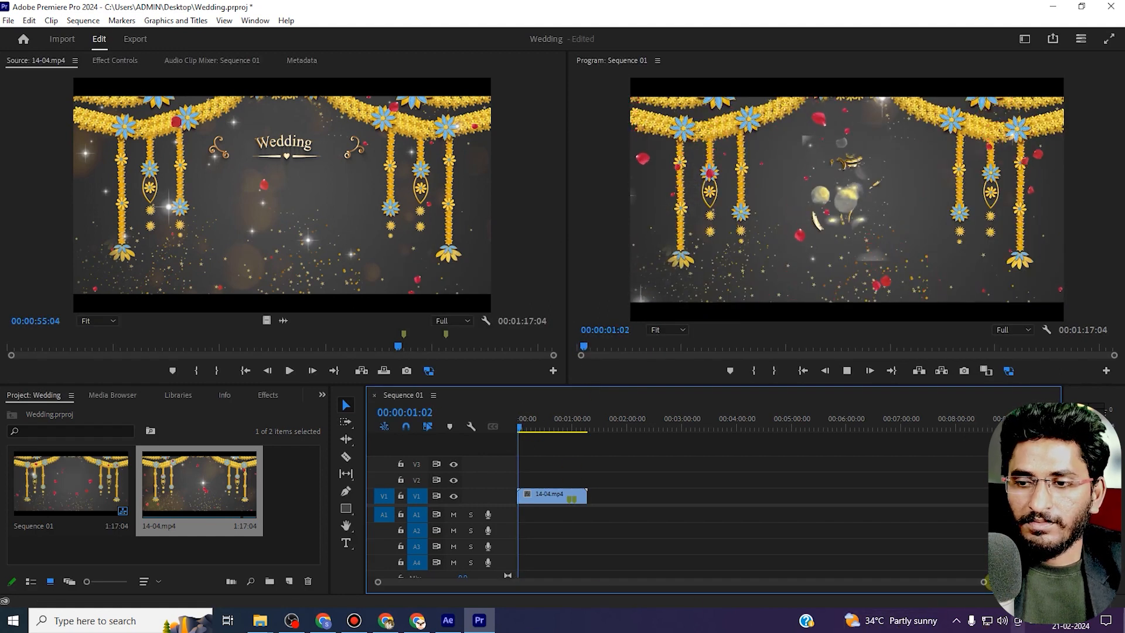
left_click_drag(982, 581, 782, 606)
left_click(609, 495)
left_click_drag(538, 423, 937, 465)
left_click_drag(762, 423, 488, 473)
Import rama and seetha.mov from the Desktop into the project.
double_click(287, 515)
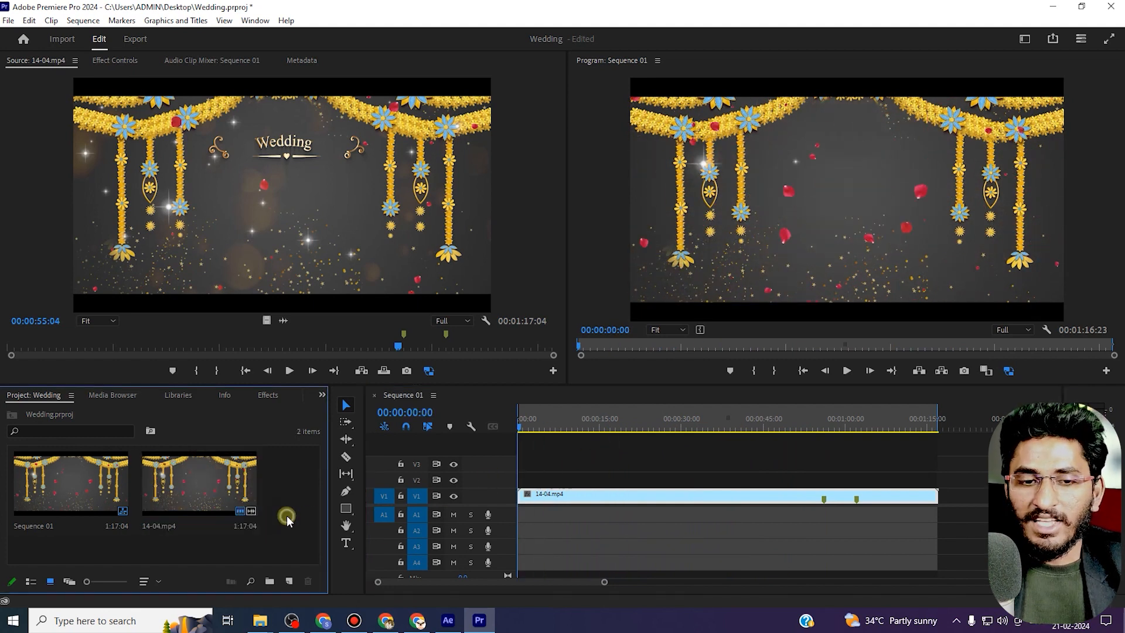
scroll(53, 161, "up", 4)
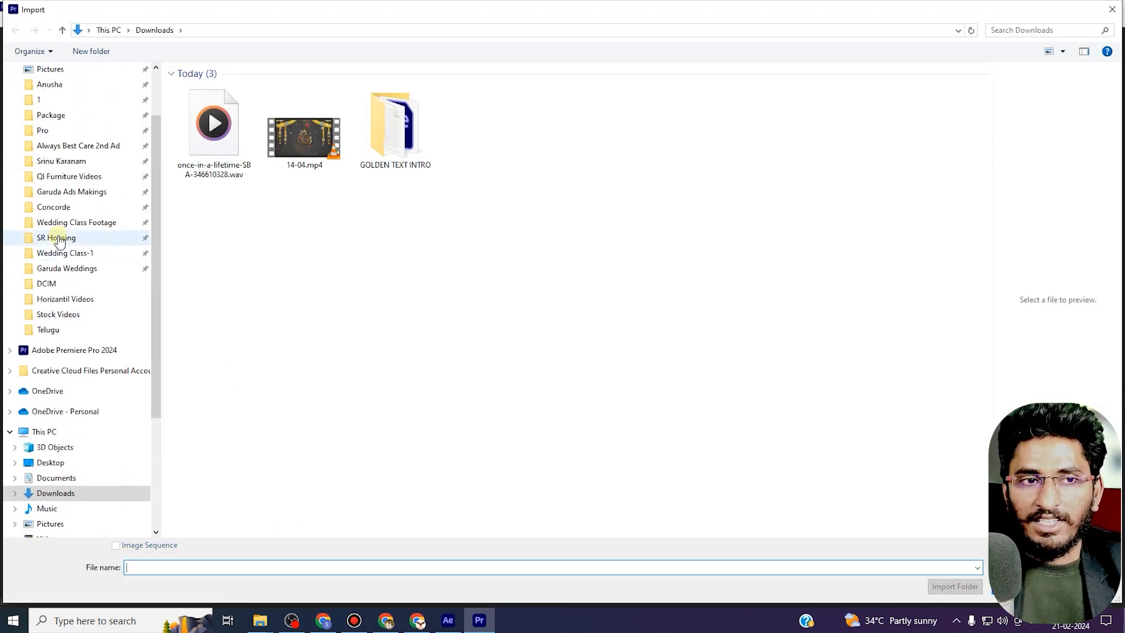
left_click(50, 95)
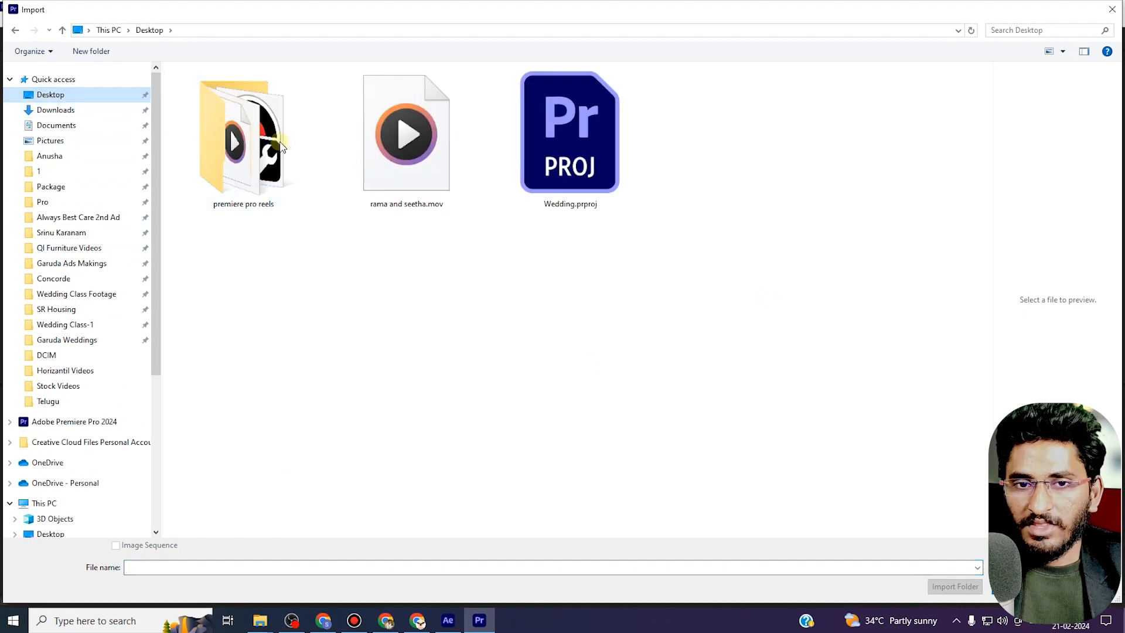
left_click(449, 148)
left_click(1018, 587)
Place rama and seetha.mov on track V2 above the background, starting about 18 seconds in.
left_click_drag(254, 483, 544, 489)
left_click_drag(543, 430, 635, 444)
left_click_drag(563, 477, 633, 477)
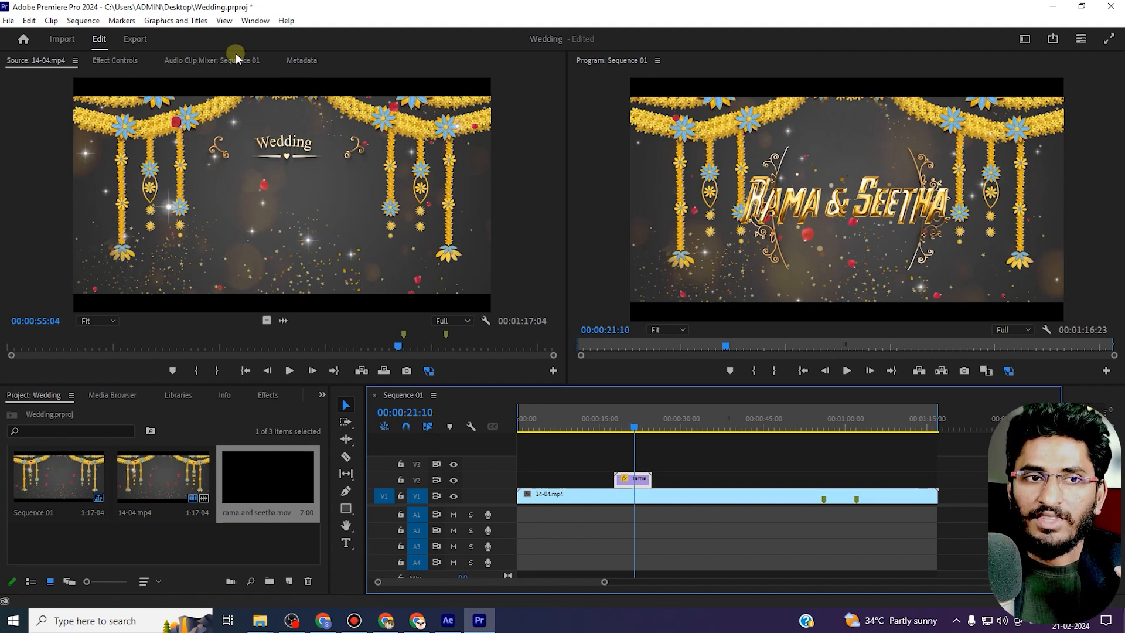
Scale the rama and seetha.mov clip down to 26 percent.
left_click(121, 62)
left_click_drag(221, 139, 207, 139)
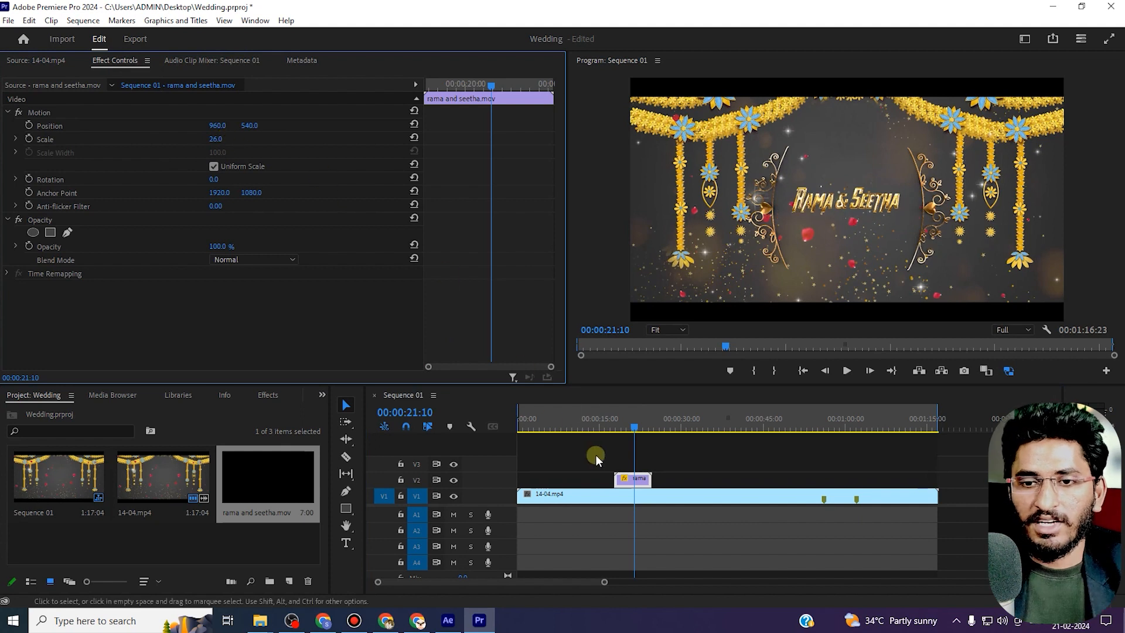
left_click(613, 412)
Play the sequence full screen to preview the scaled title over the background.
key("space")
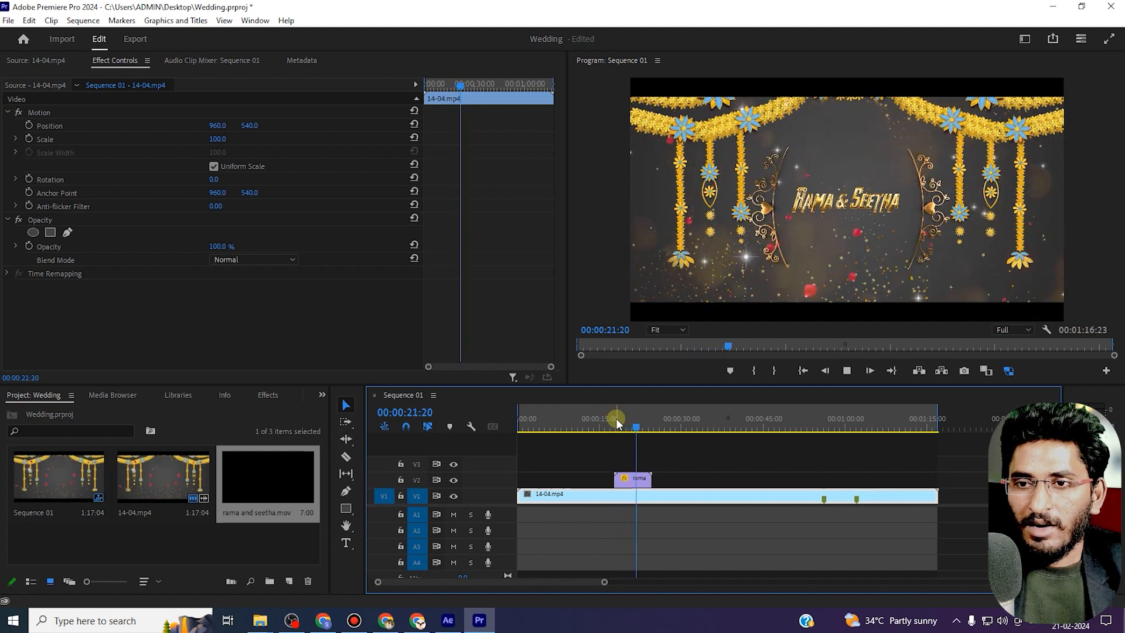
left_click(614, 419)
key("ctrl+grave")
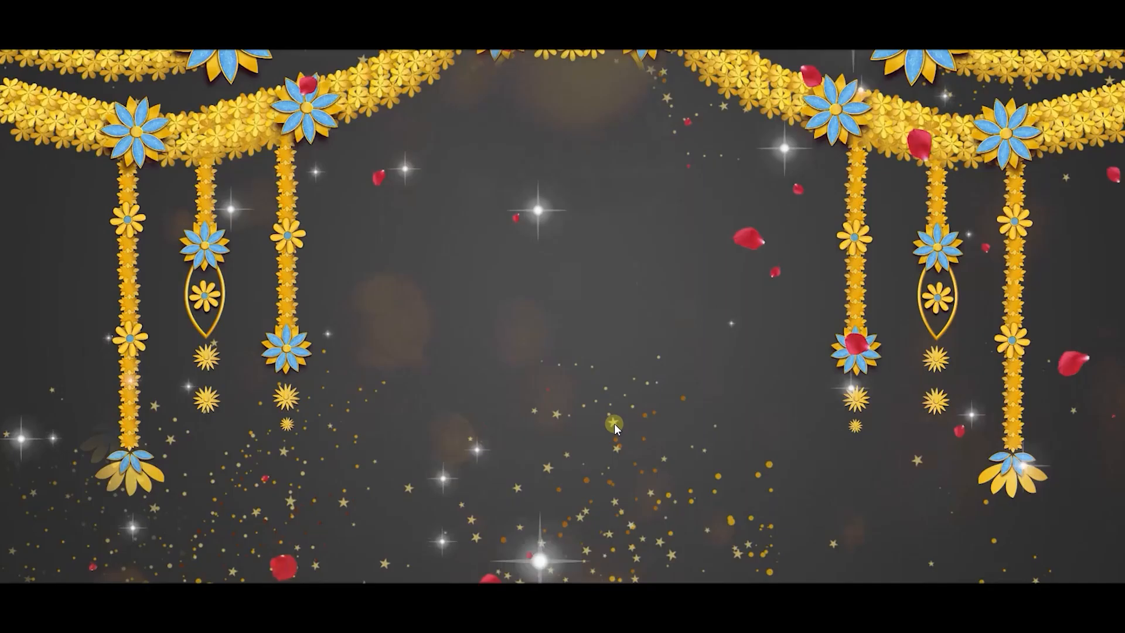
key("space")
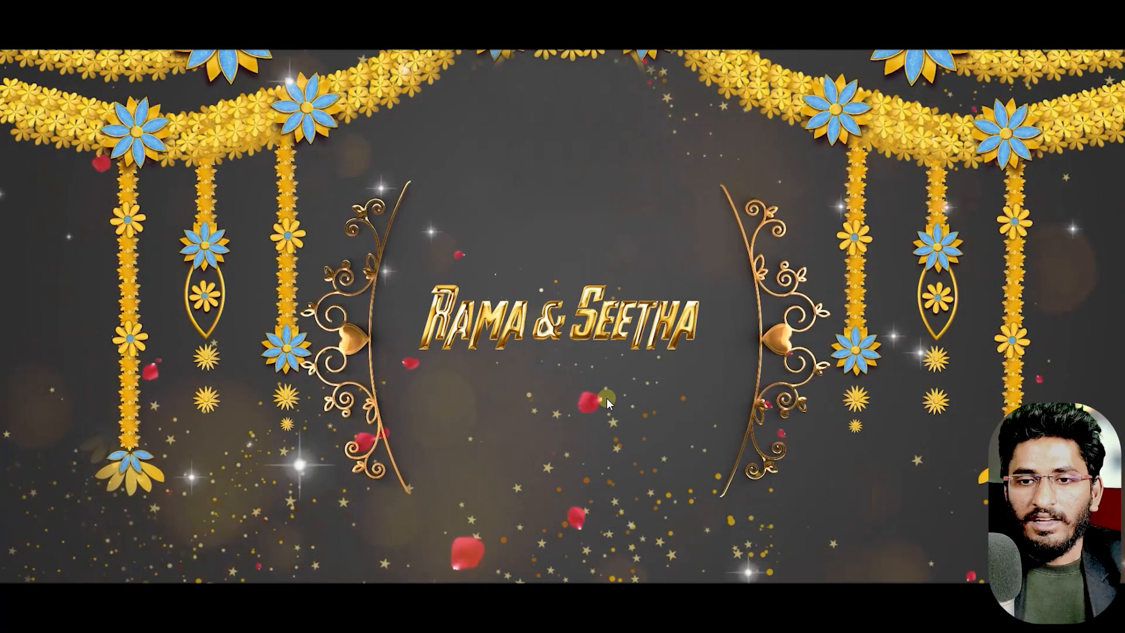
key("Escape")
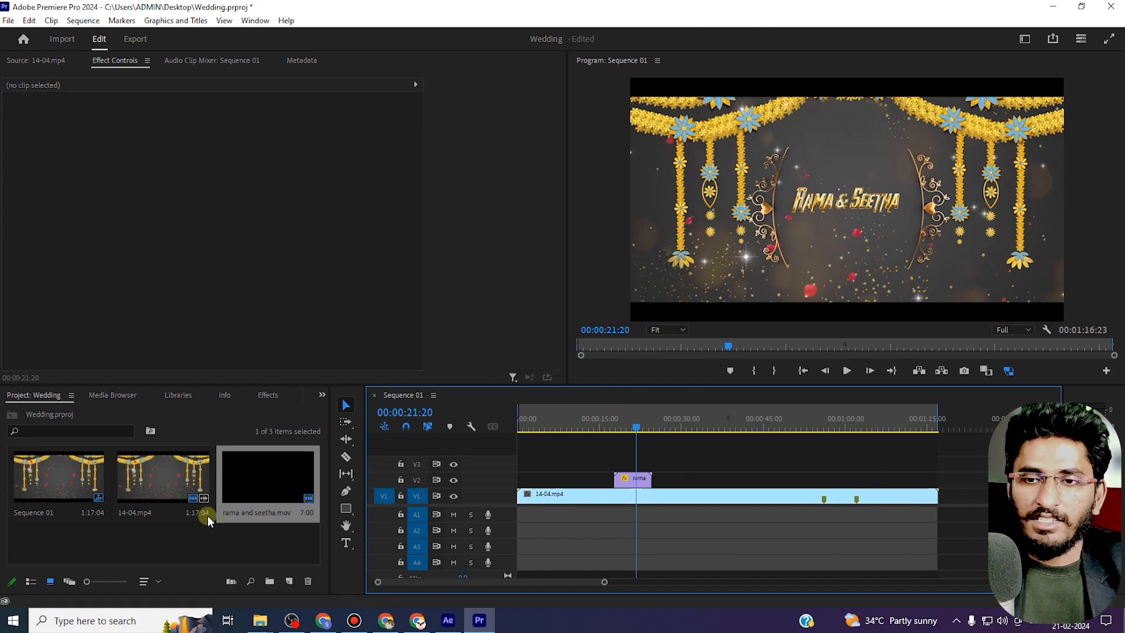
Import the once-in-a-lifetime music file from the Downloads folder into the project.
right_click(233, 540)
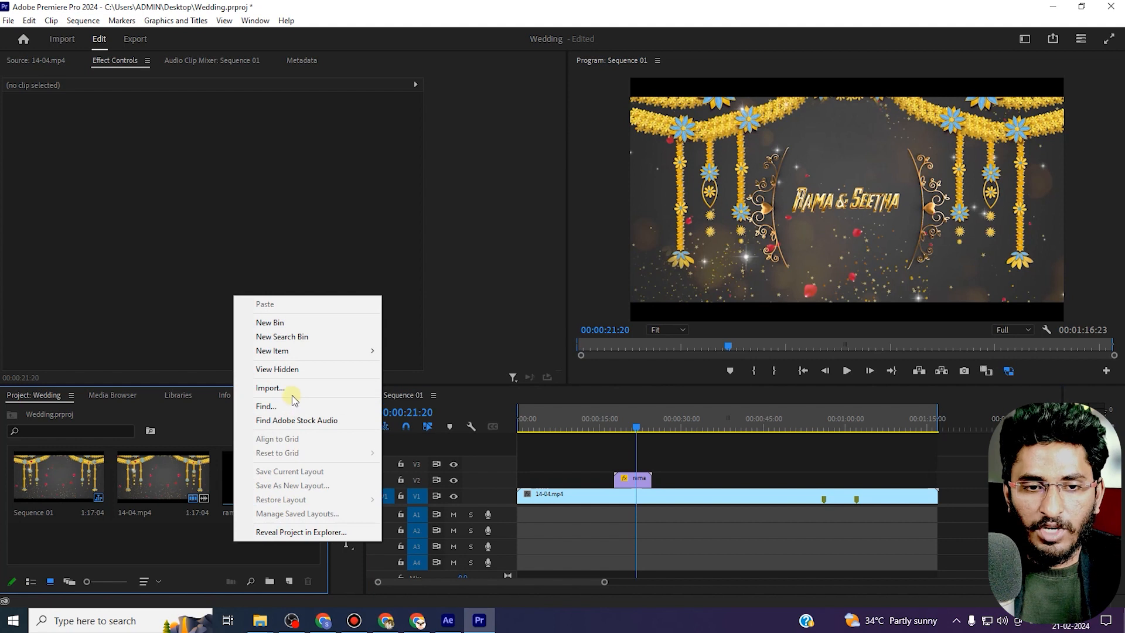
left_click(291, 397)
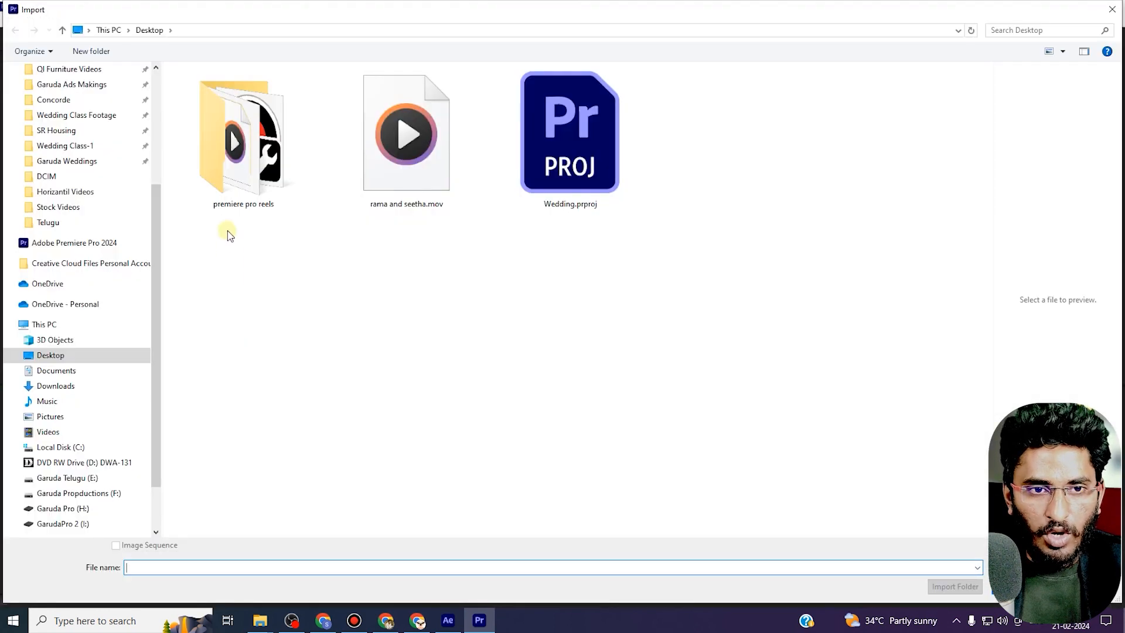
scroll(88, 146, "up", 3)
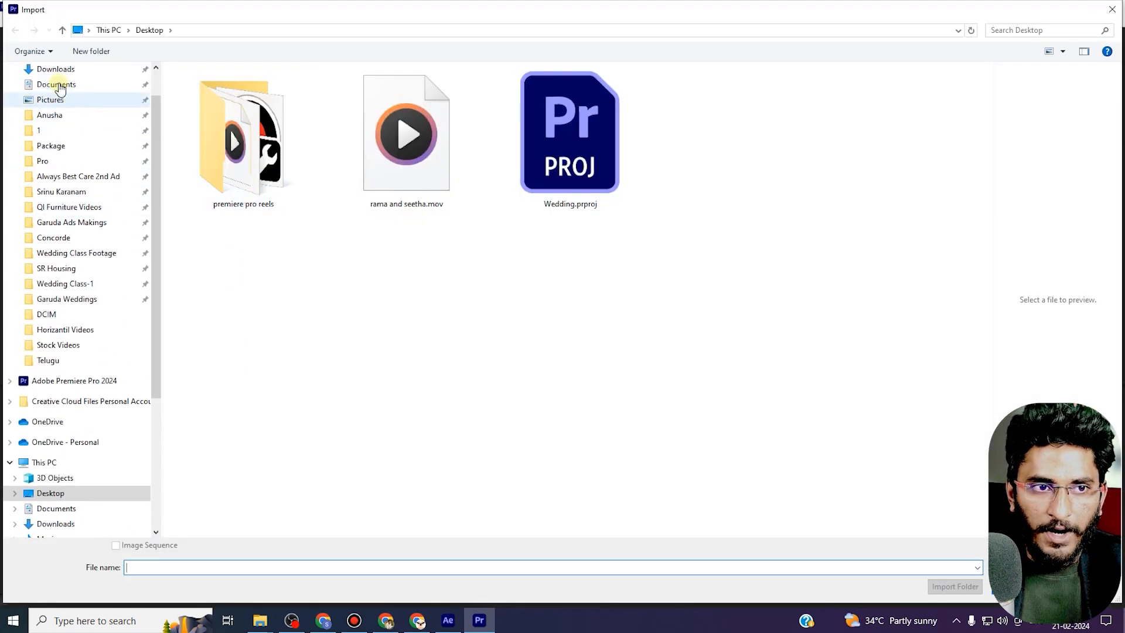
scroll(56, 94, "up", 1)
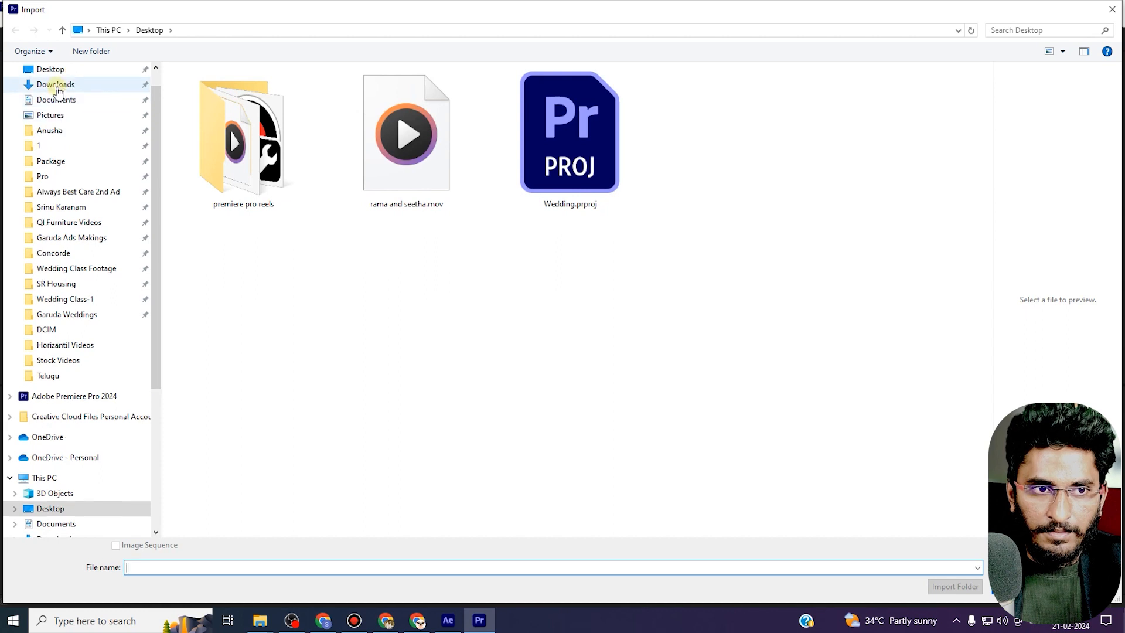
left_click(56, 83)
left_click(217, 167)
left_click(1015, 586)
Place the music file on audio track A1 from the sequence start and preview the sequence.
left_click_drag(329, 527, 507, 513)
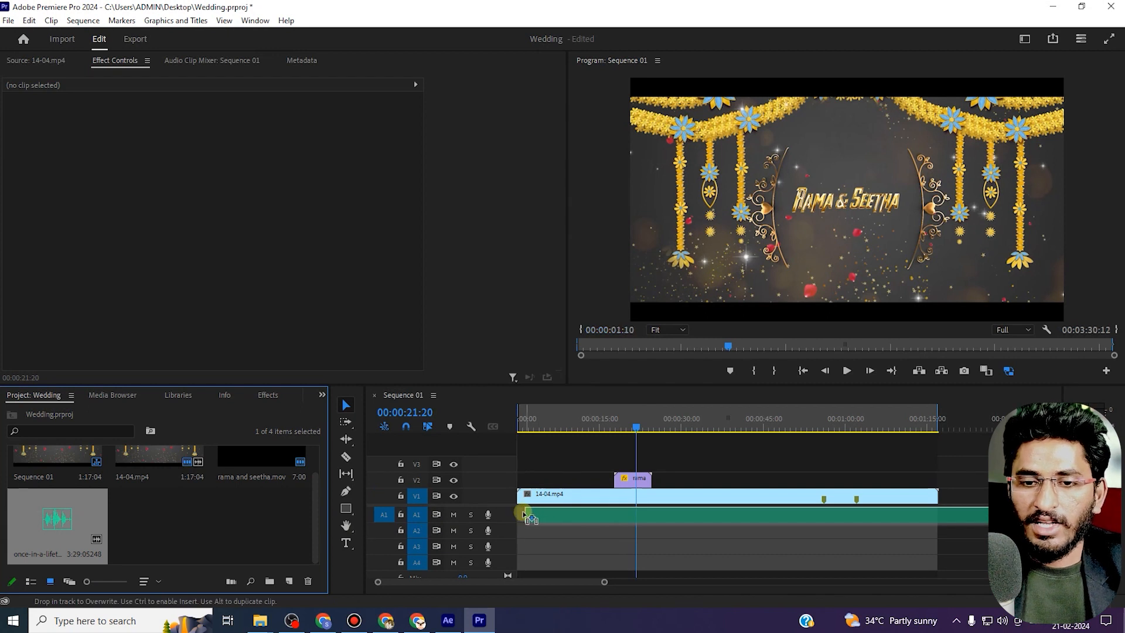
left_click_drag(525, 427, 508, 440)
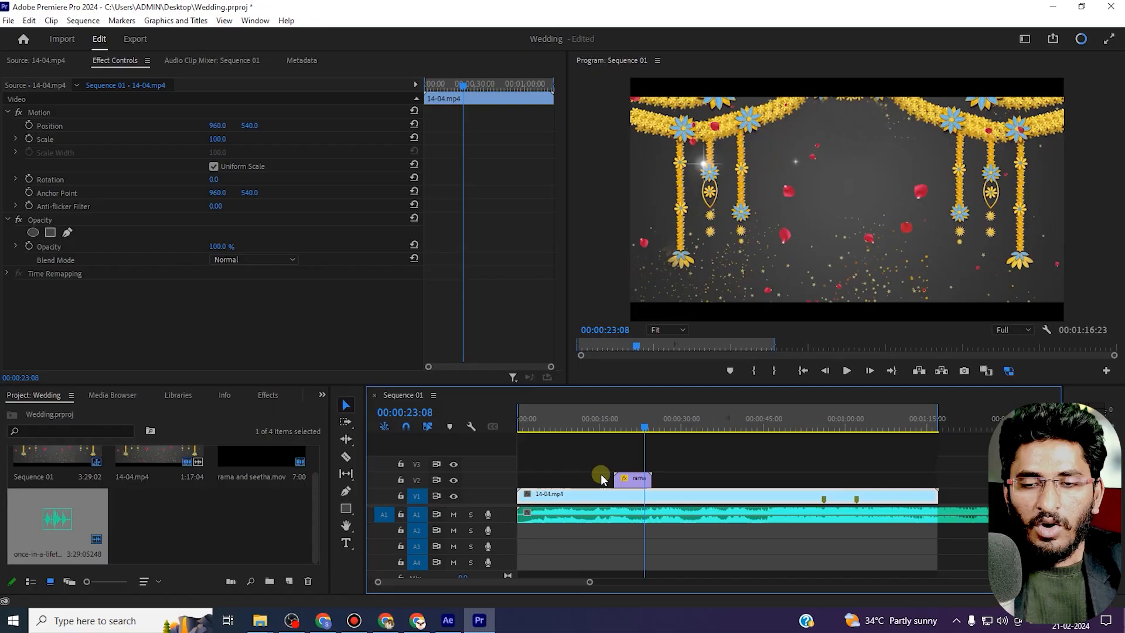
left_click(619, 563)
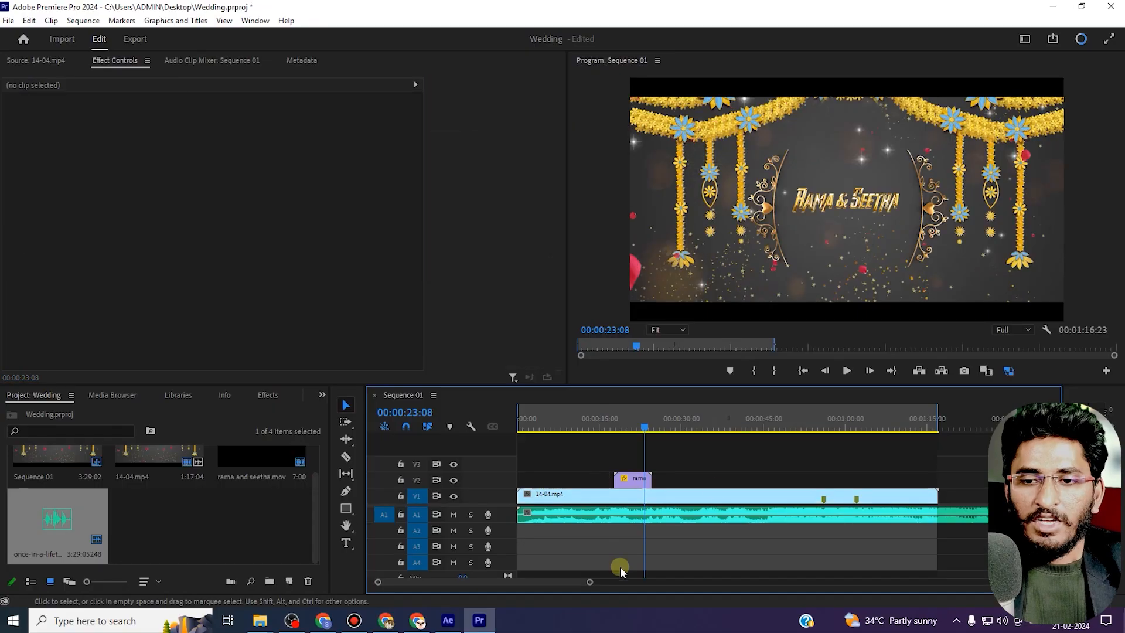
Switch to After Effects and open the text precomp inside the GOLDEN TEXT composition.
left_click(455, 627)
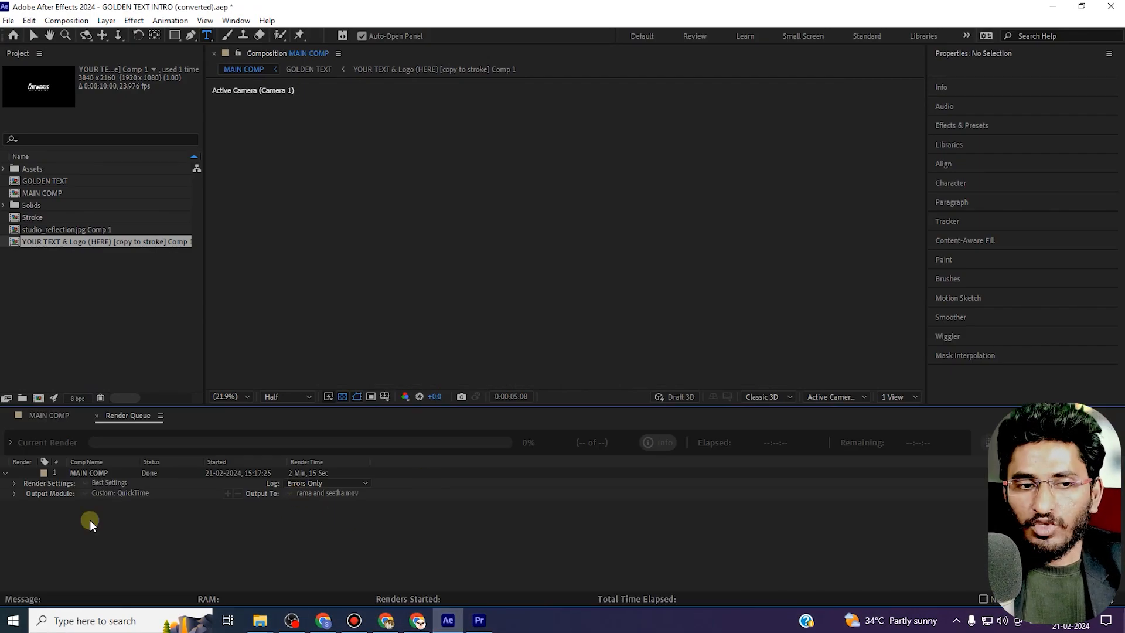
left_click(107, 473)
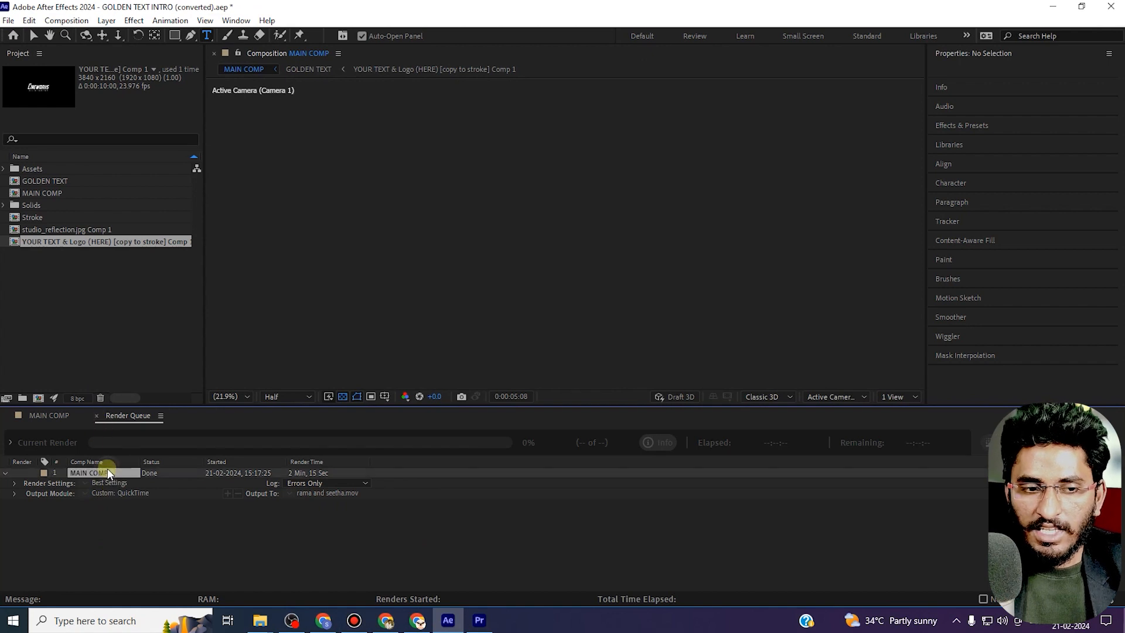
left_click(96, 415)
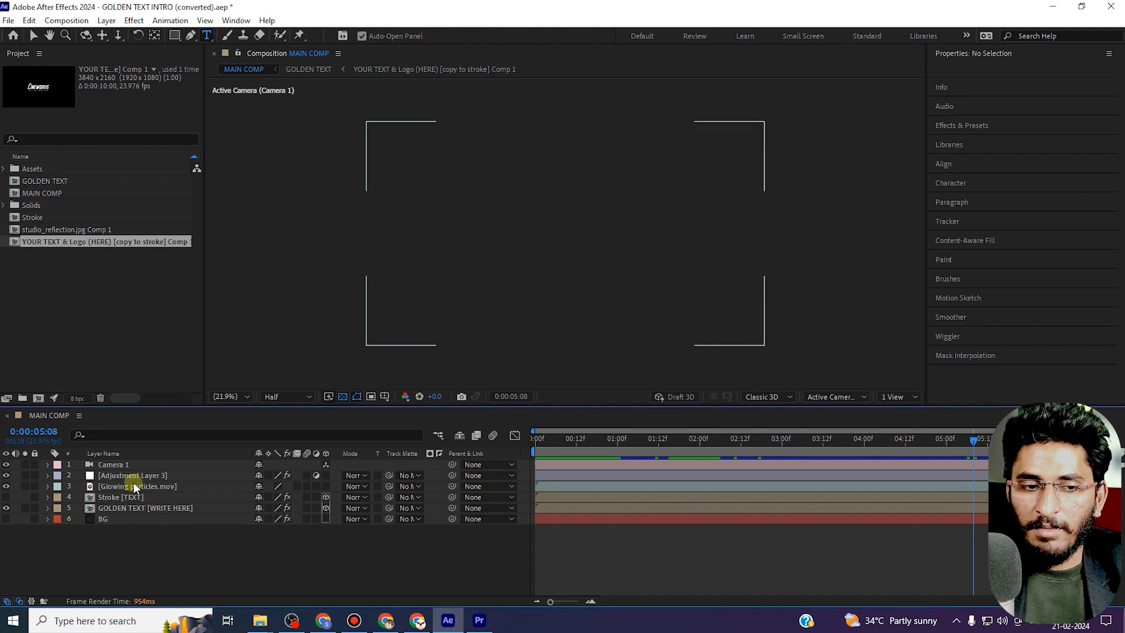
left_click(52, 180)
double_click(53, 181)
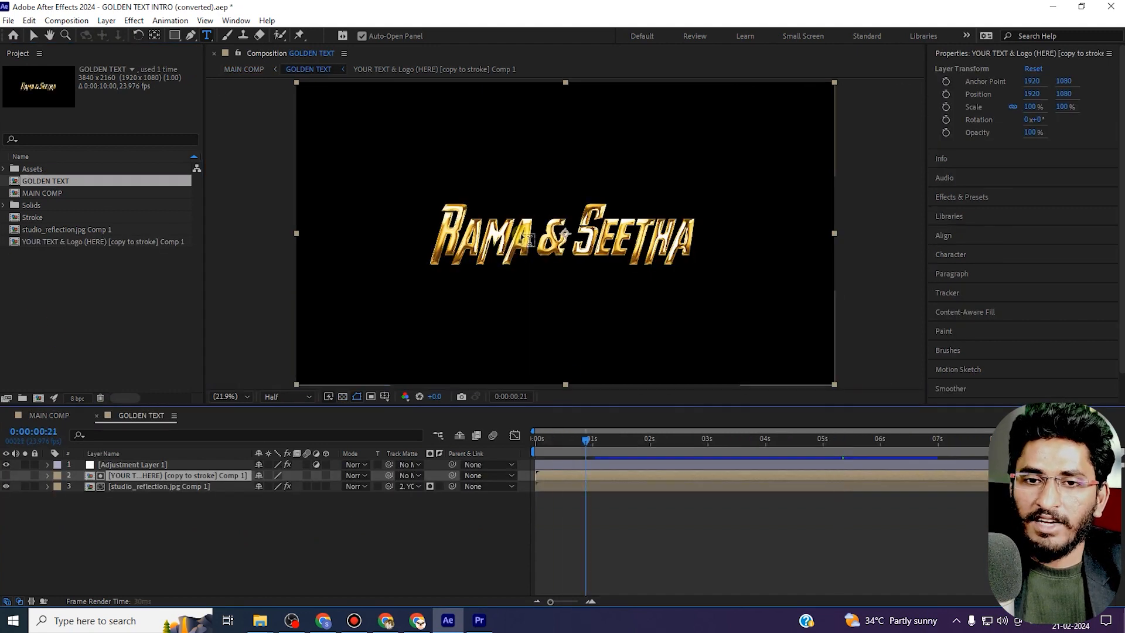
double_click(135, 475)
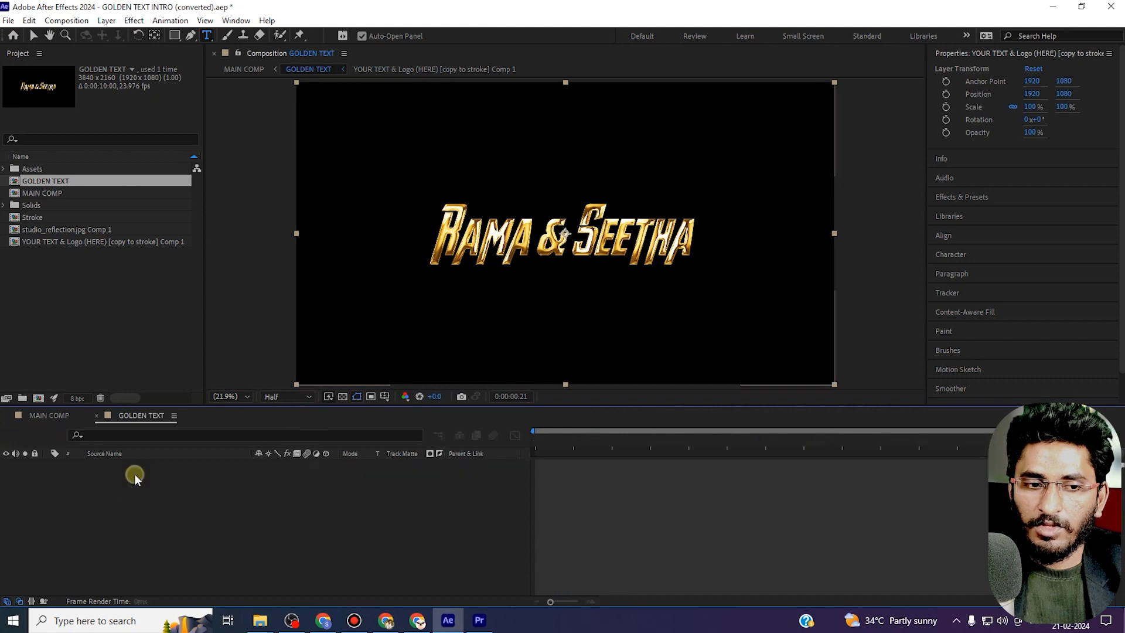
double_click(139, 463)
Replace the title text with 12.12.2024 on one line and SUNDAY on the next.
left_click(618, 238)
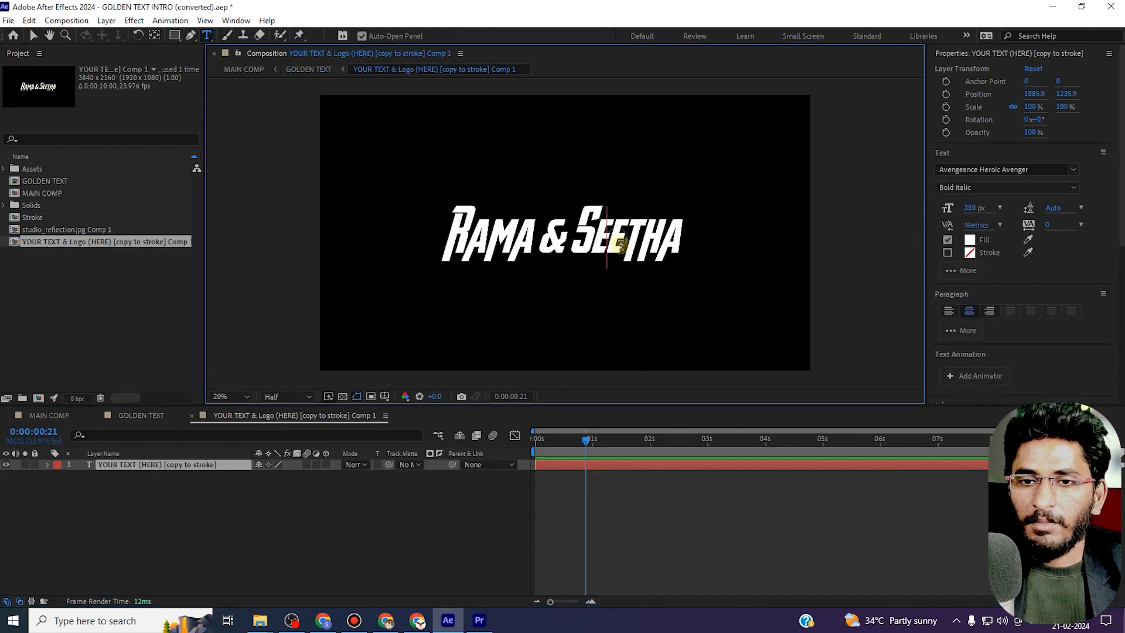
key("ctrl+a")
key("BackSpace")
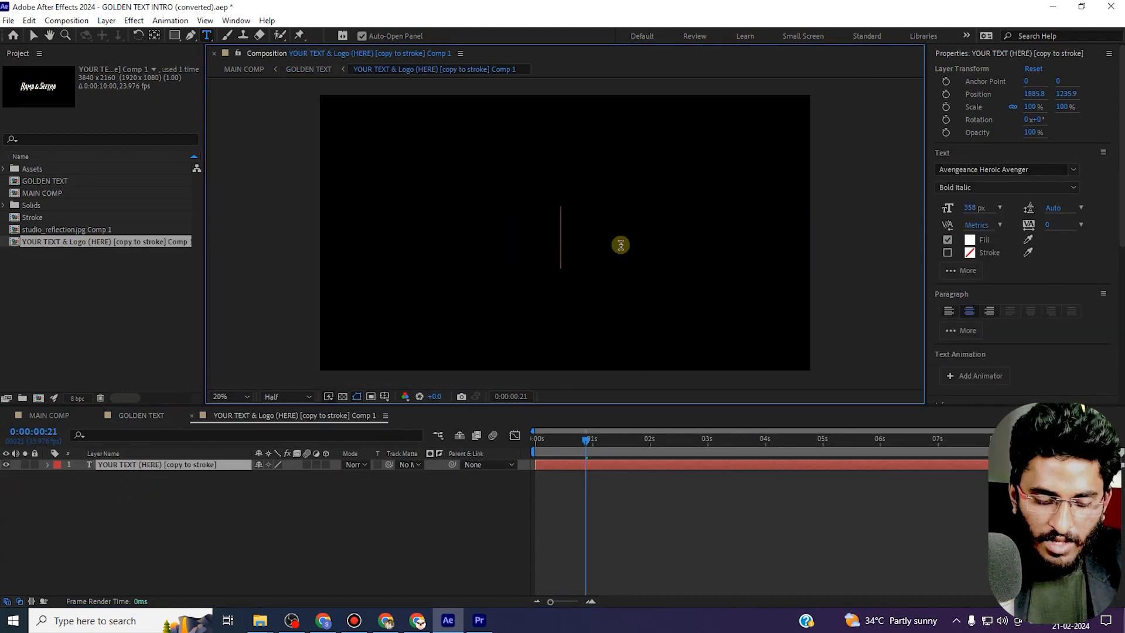
type("12.12.2024 ")
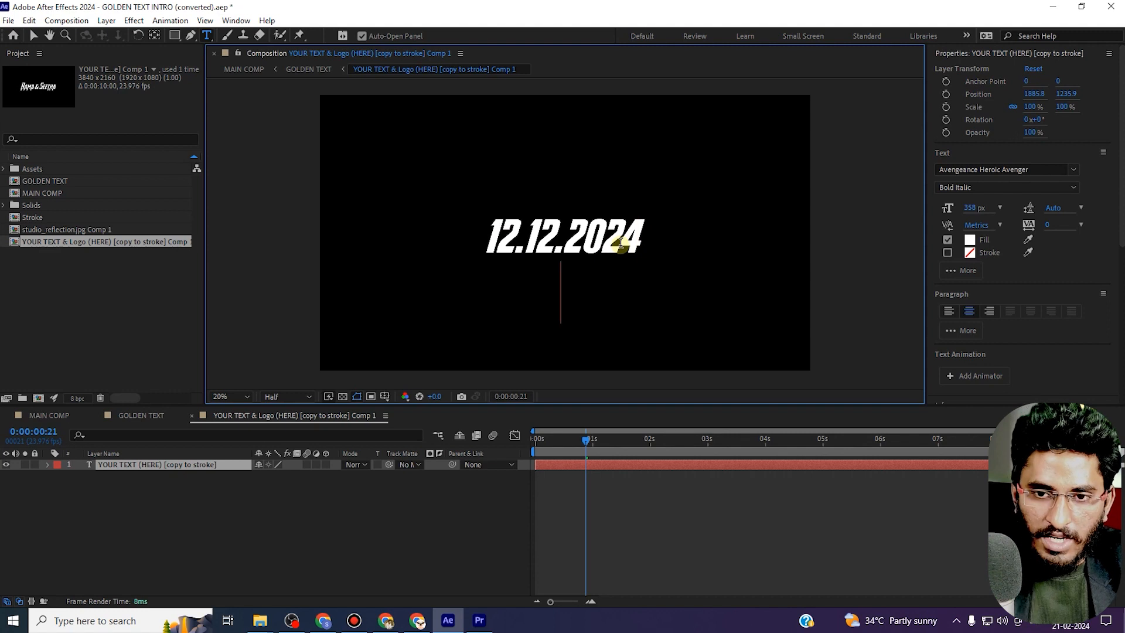
type("SUNDAY")
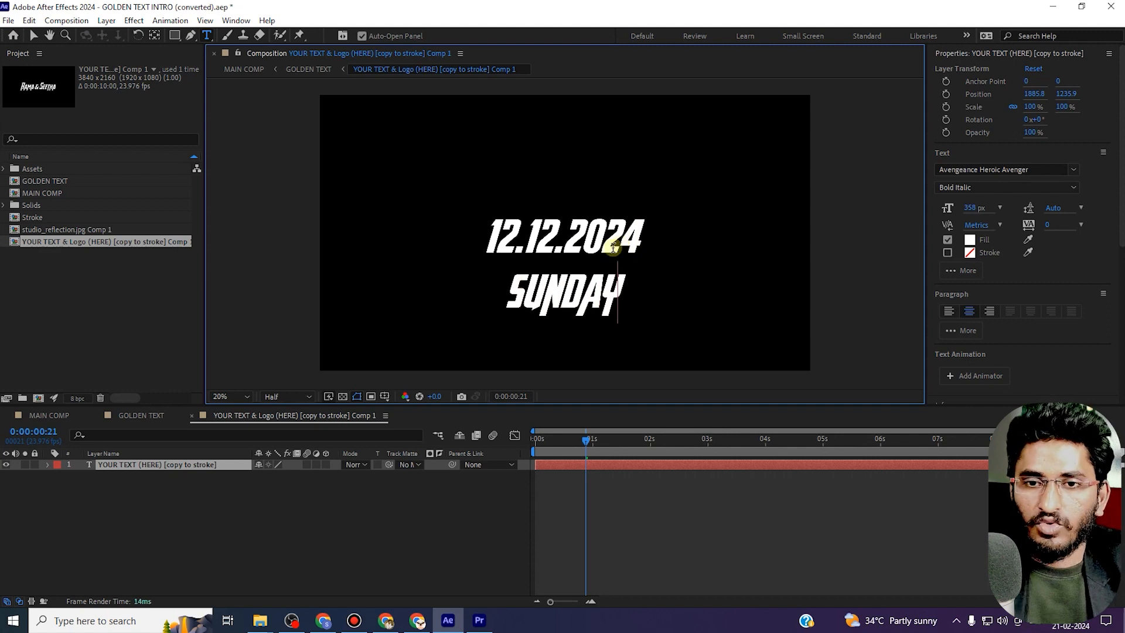
Move the date text block upward toward the frame's centre.
left_click(184, 466)
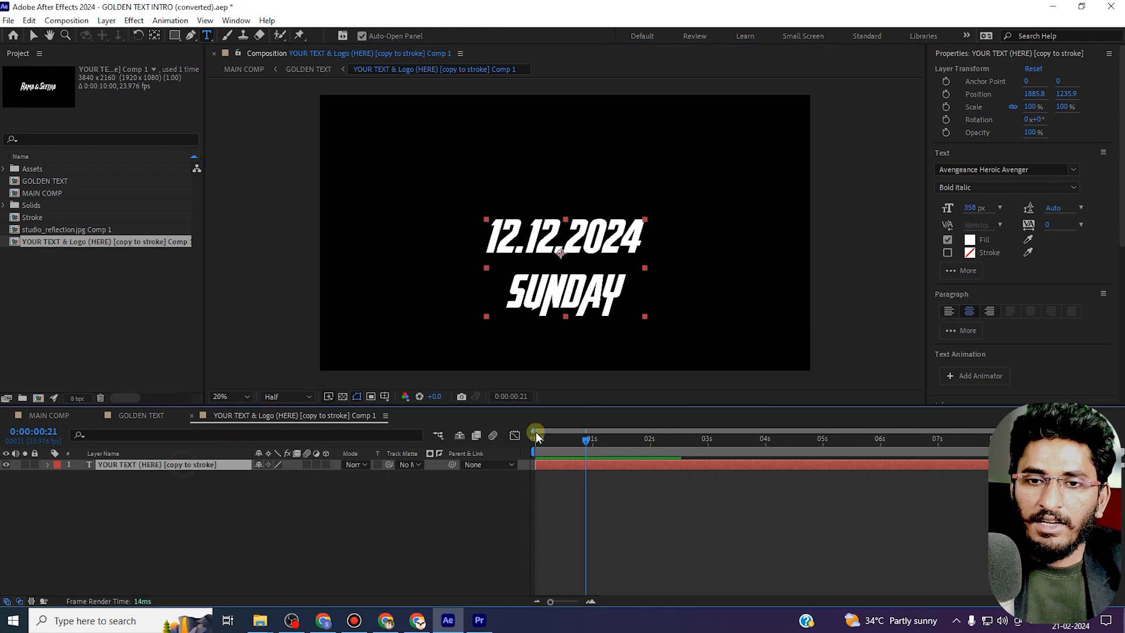
left_click(32, 35)
left_click_drag(598, 251, 610, 209)
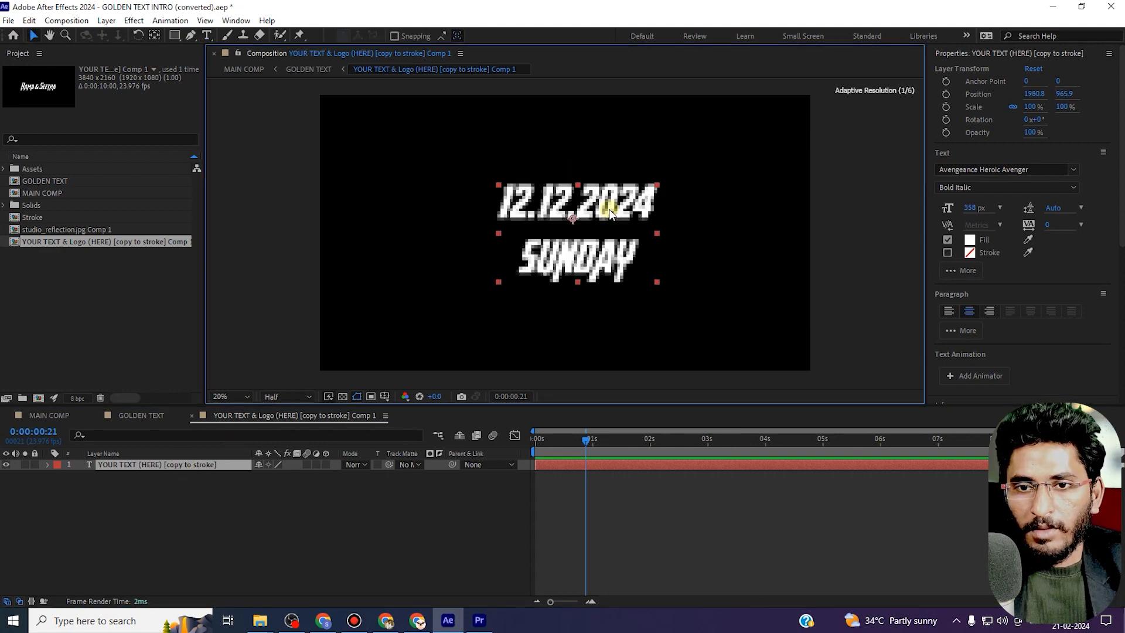
Set the text's line spacing to 308 px and re-centre the text block.
double_click(609, 209)
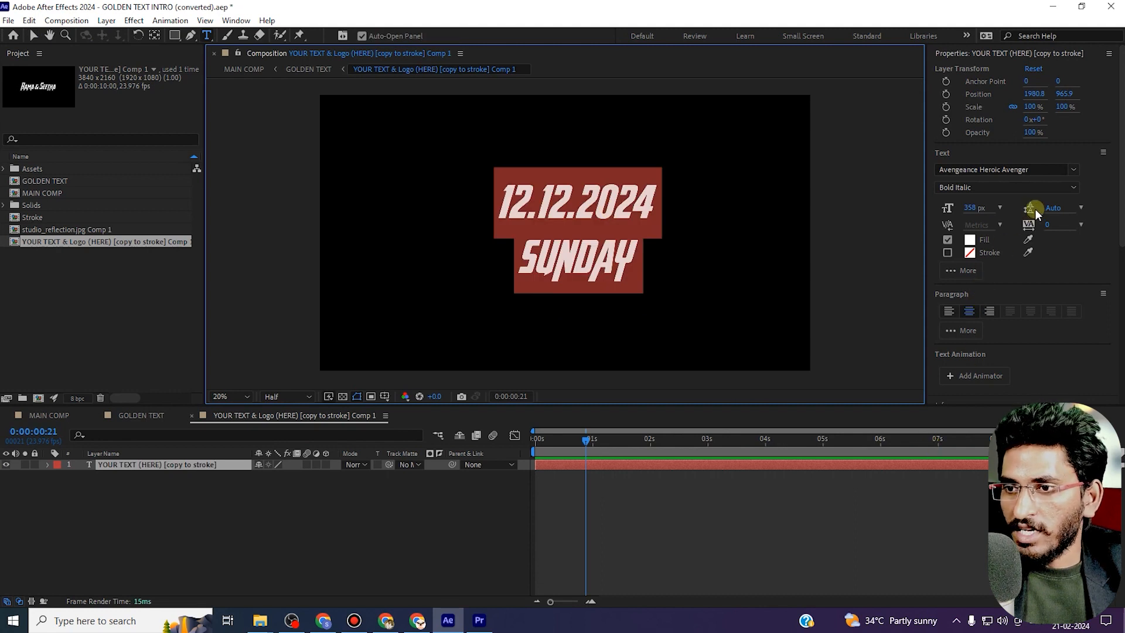
left_click_drag(1056, 212, 1101, 150)
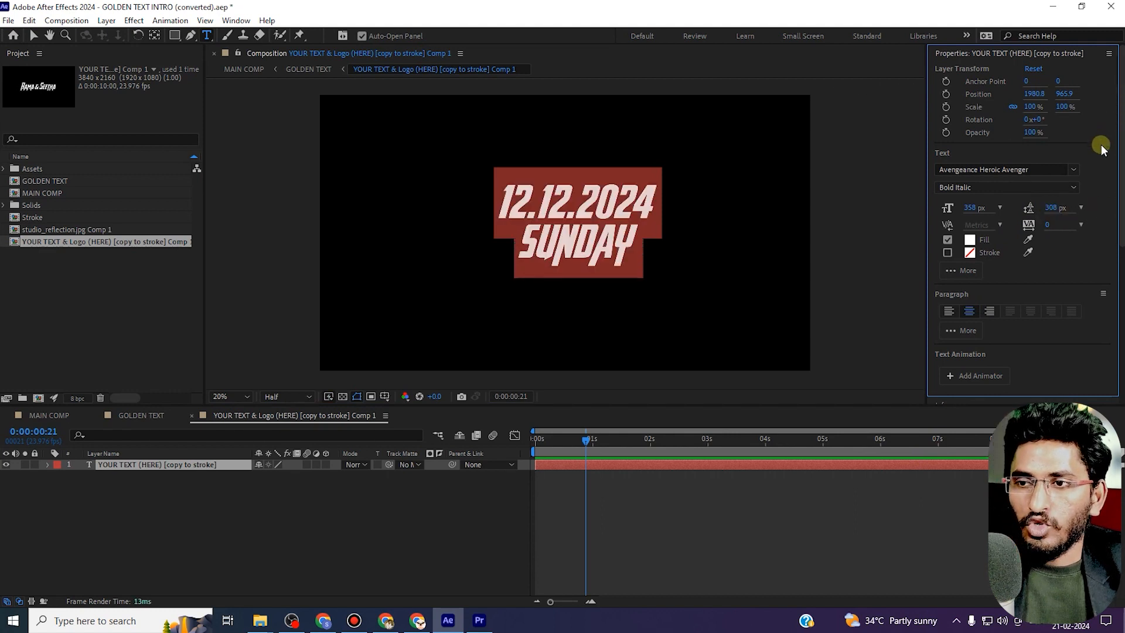
left_click(299, 538)
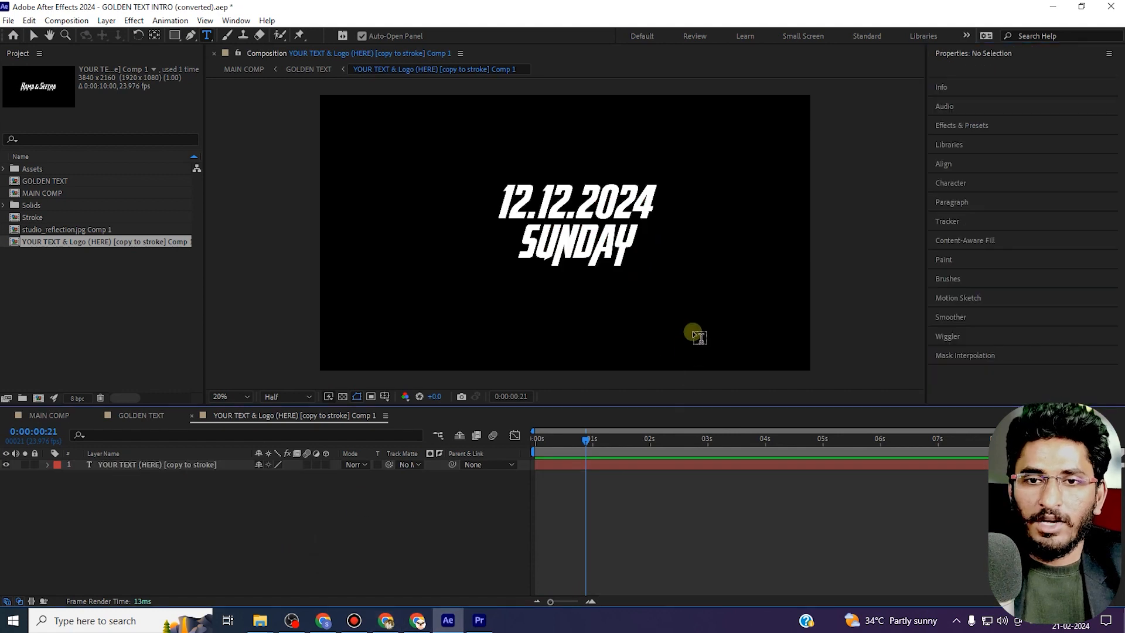
left_click(33, 35)
mouse_move(583, 198)
left_mouse_down()
mouse_move(576, 208)
mouse_move(590, 192)
left_mouse_up()
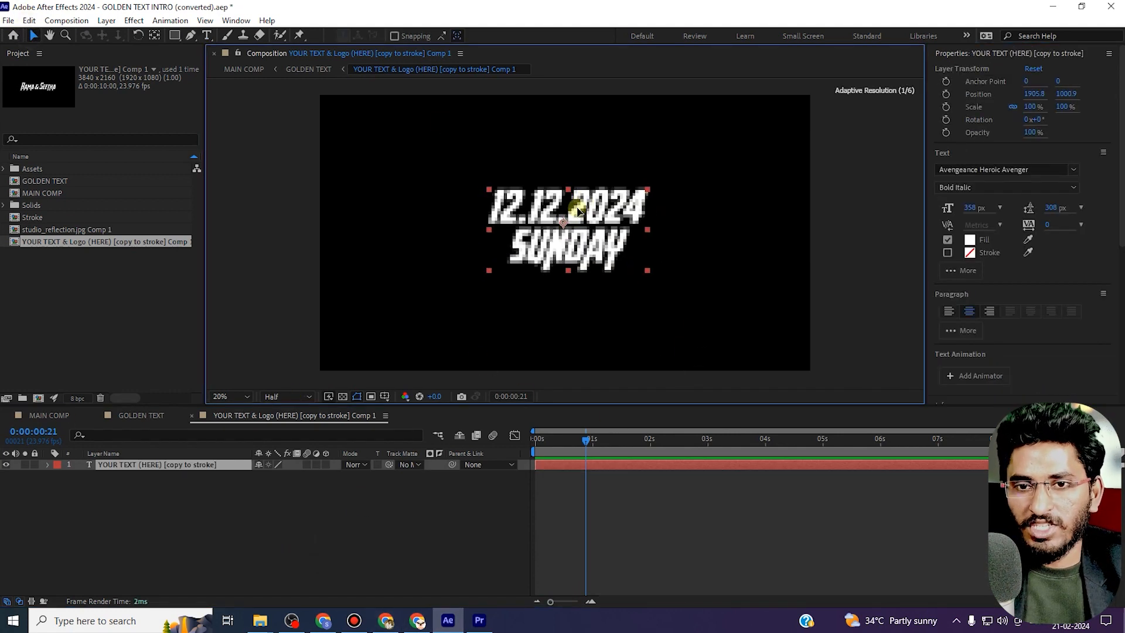
Review the updated golden date text in the GOLDEN TEXT and MAIN COMP compositions.
left_click(191, 416)
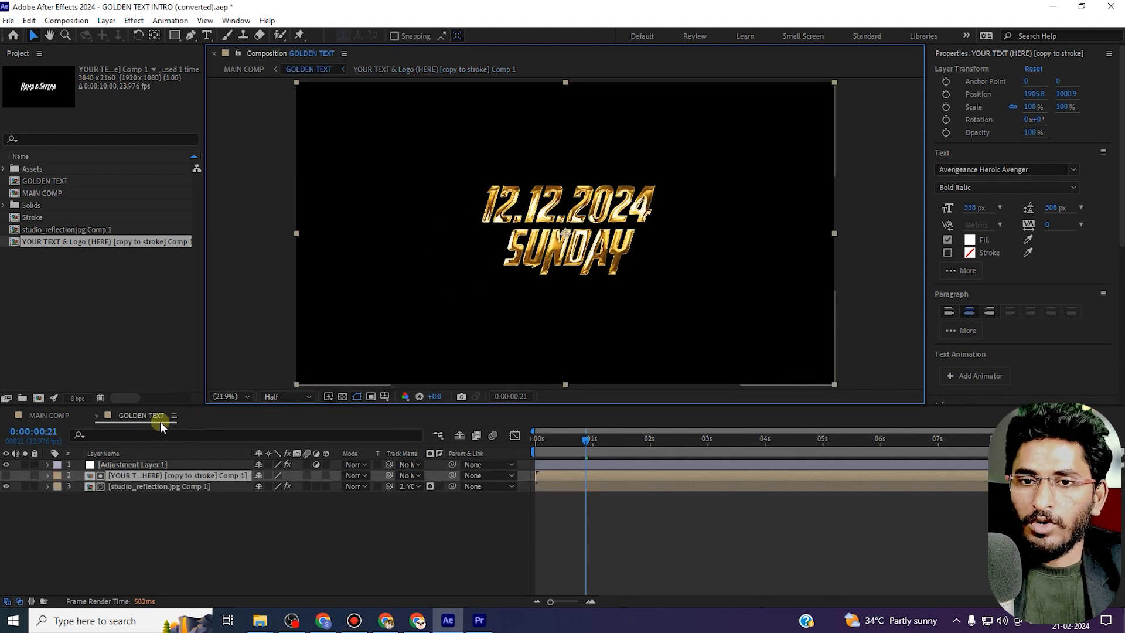
left_click(95, 416)
left_click_drag(555, 454, 929, 445)
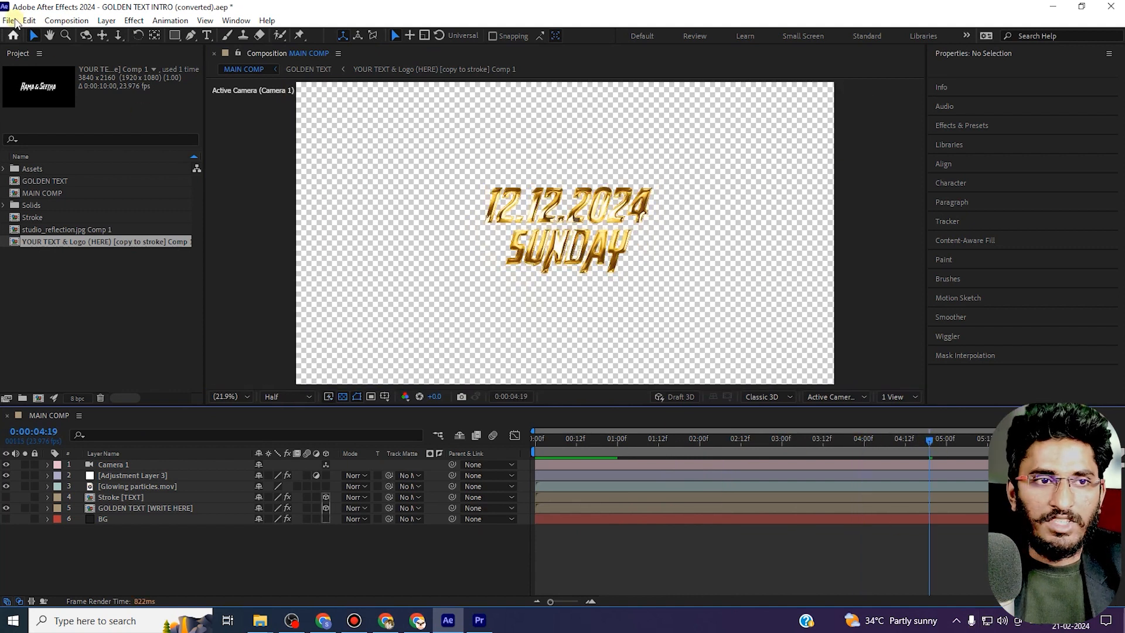
Add the MAIN COMP composition to the render queue.
left_click(9, 21)
mouse_move(50, 227)
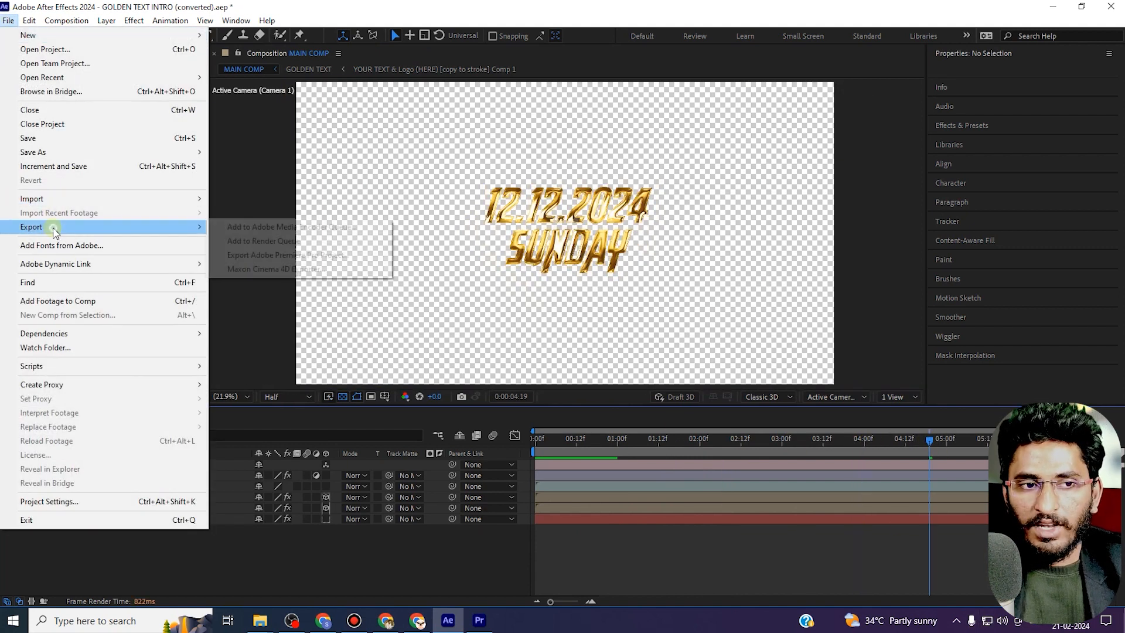
left_click(298, 242)
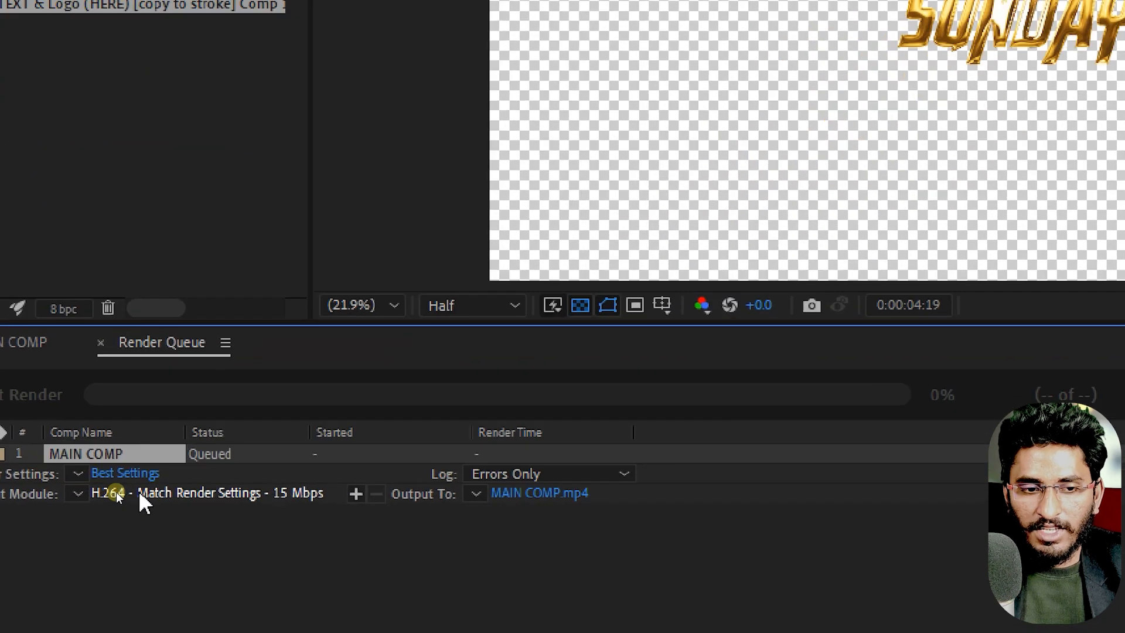
Set the output module format to QuickTime with RGB + Alpha channels.
left_click(118, 493)
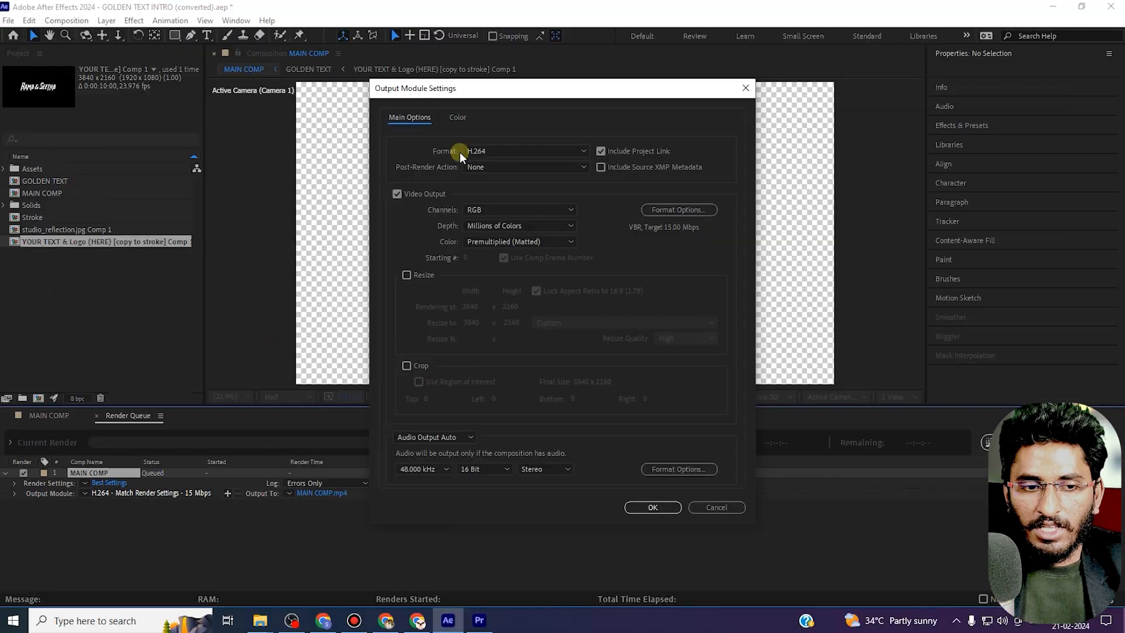
left_click(504, 150)
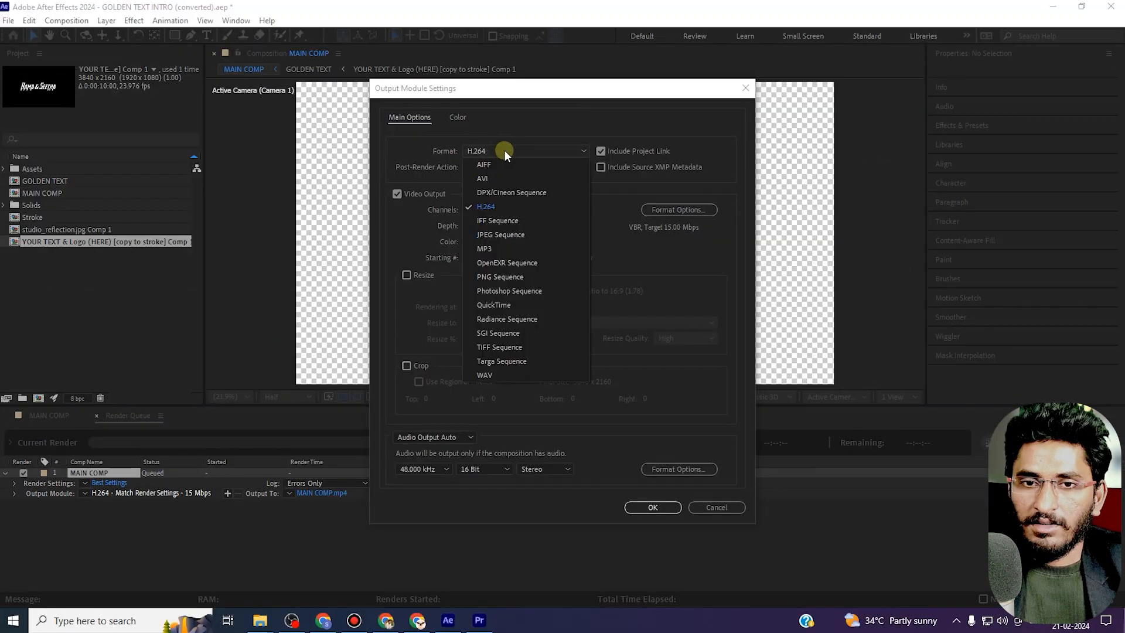
left_click(499, 304)
left_click(497, 210)
left_click(499, 244)
left_click(662, 505)
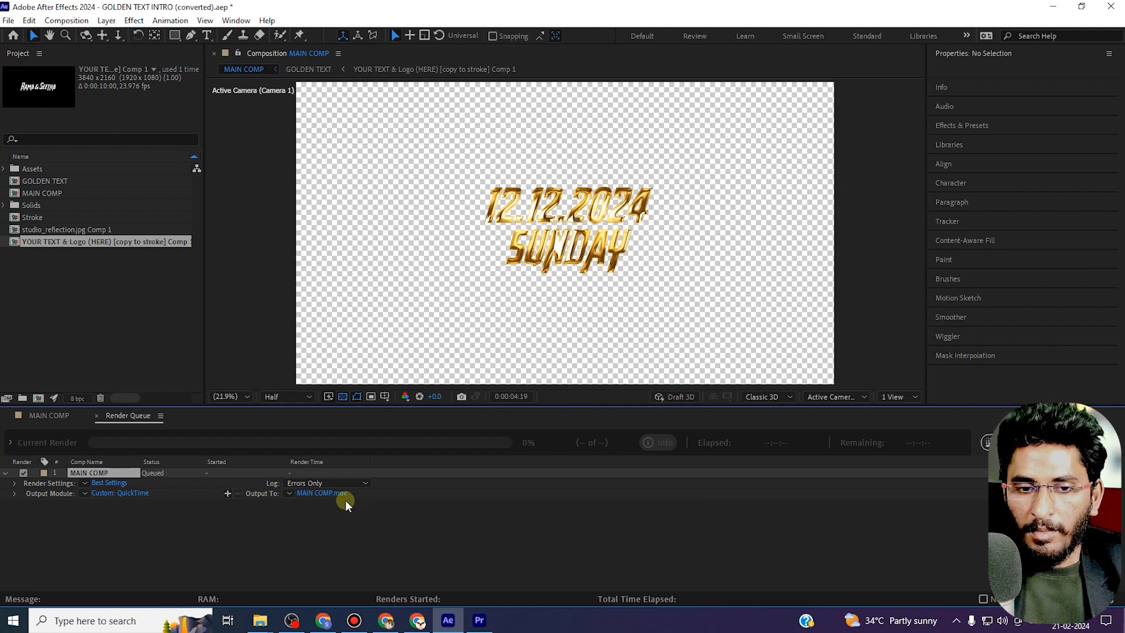
Save the render output as date on the Desktop and start rendering the MAIN COMP queue item.
left_click(326, 493)
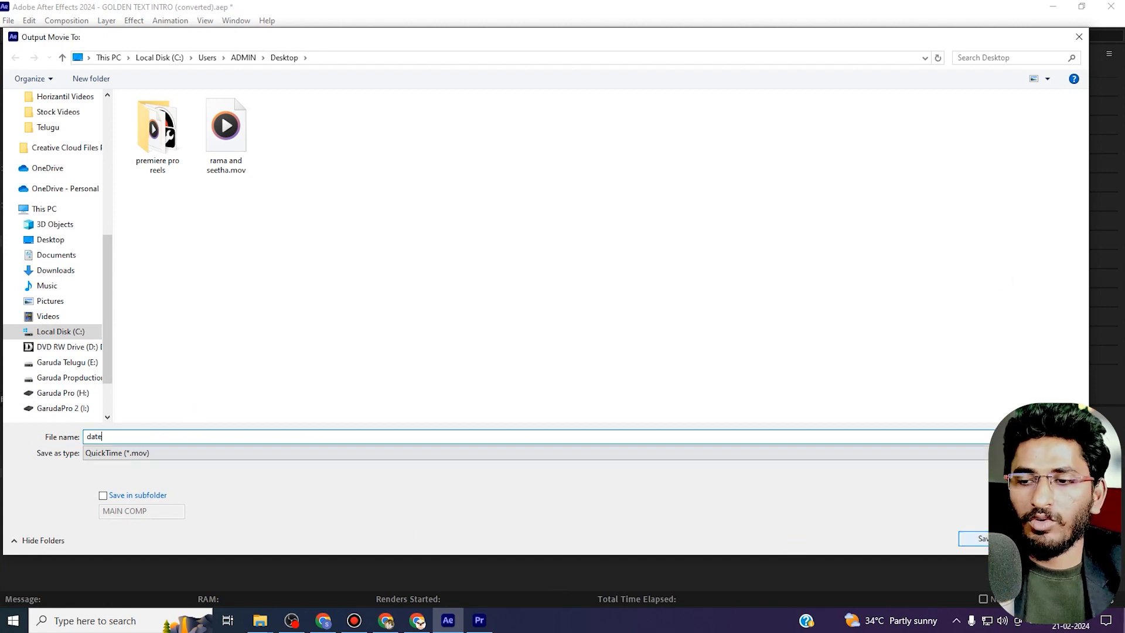
key("Return")
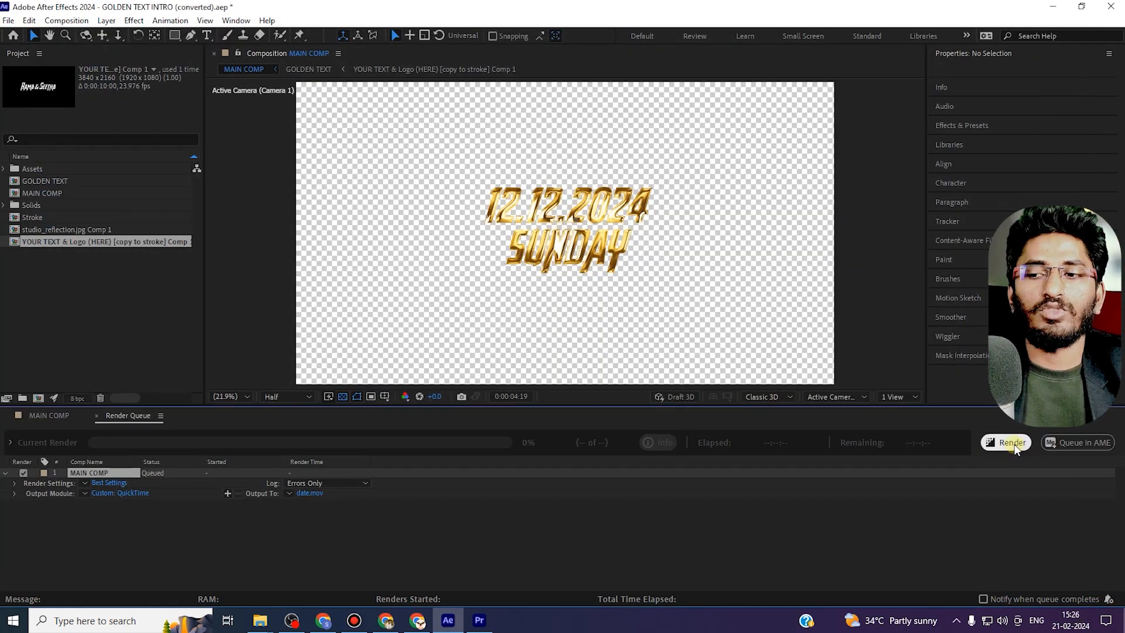
left_click(1013, 443)
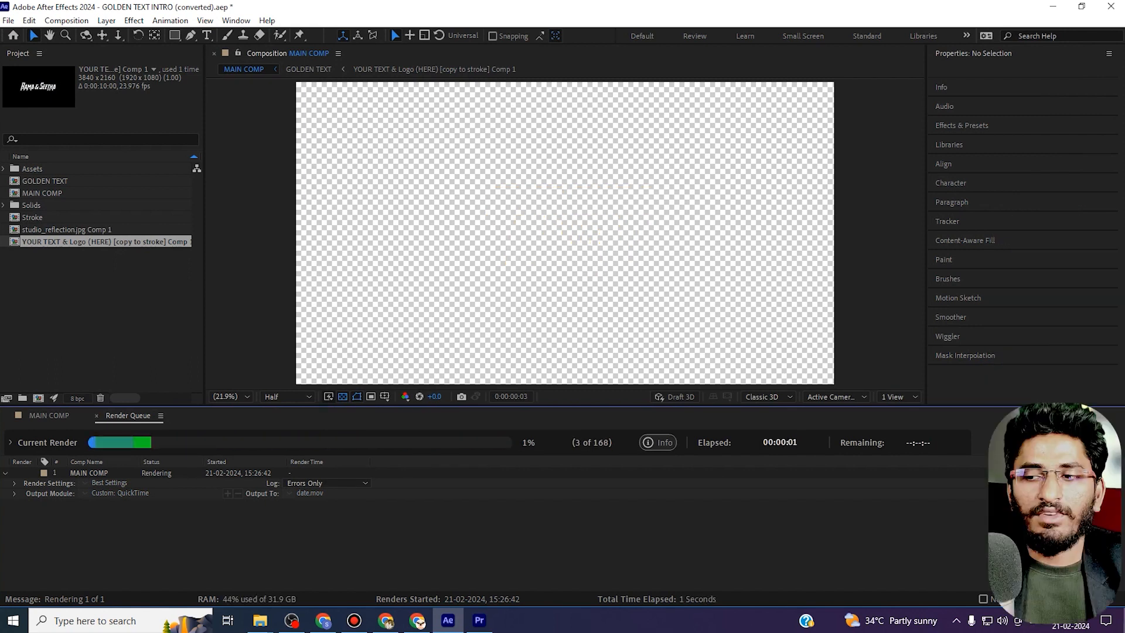
Switch to Premiere Pro, cut the music track at the end of the video clip and delete the overhanging music.
left_click(1053, 8)
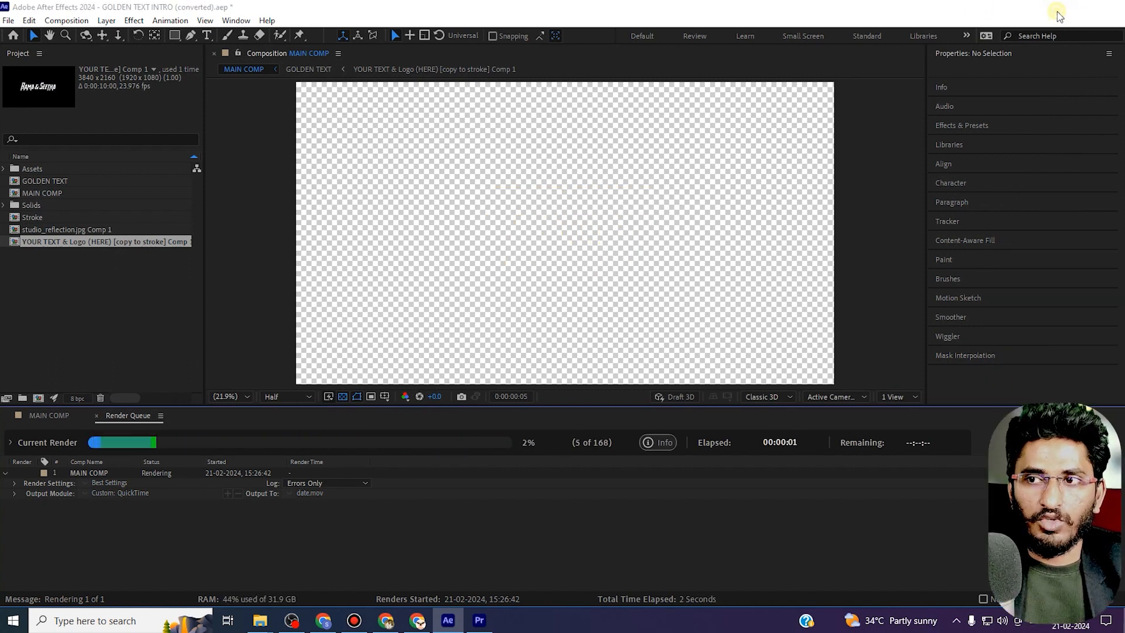
left_click_drag(668, 423, 932, 430)
key("c")
left_click(962, 514)
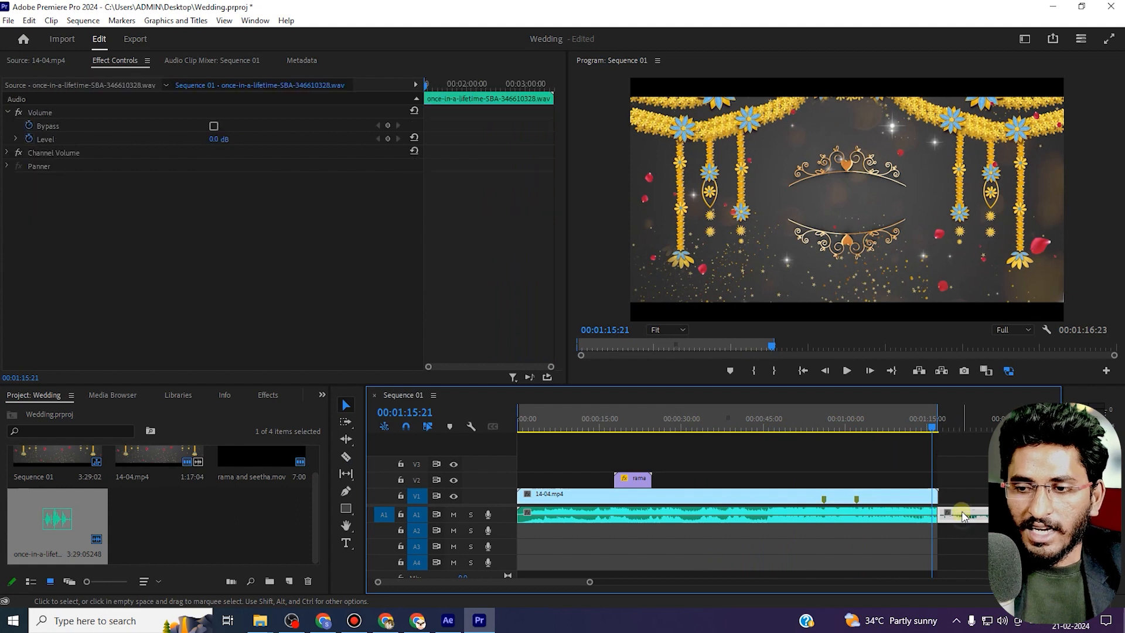
left_click(346, 456)
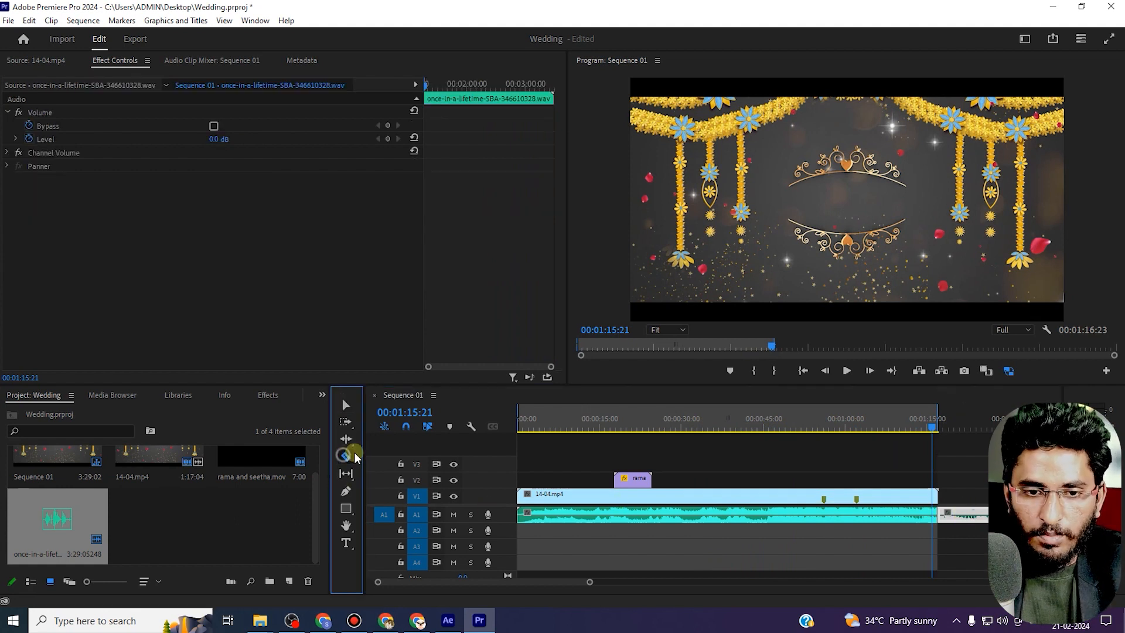
left_click(967, 516)
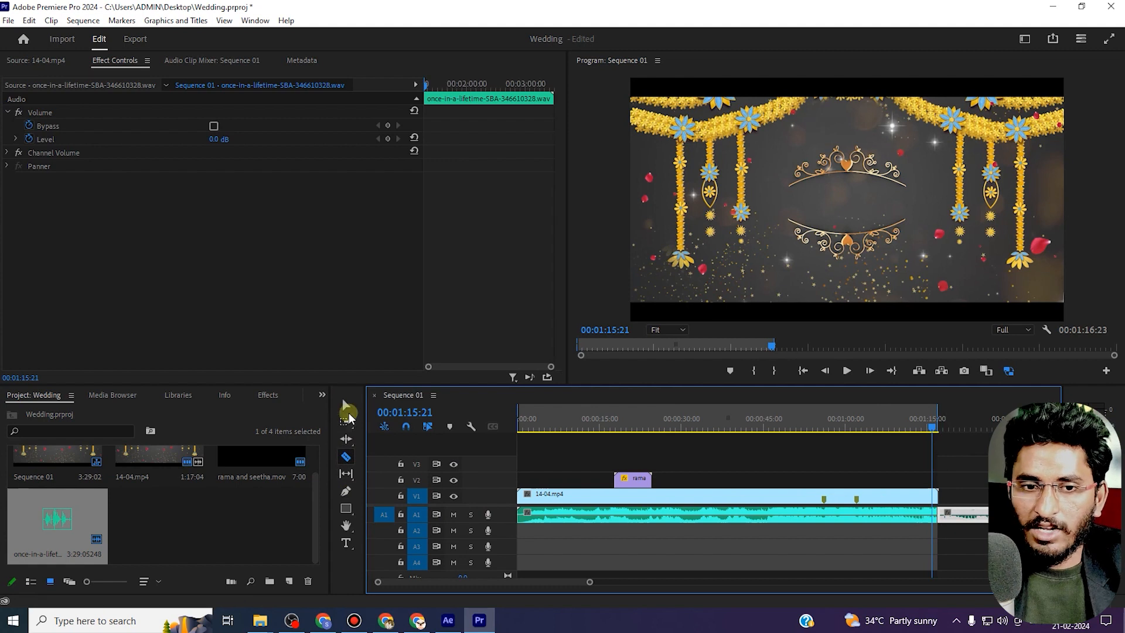
left_click(345, 405)
left_click(984, 528)
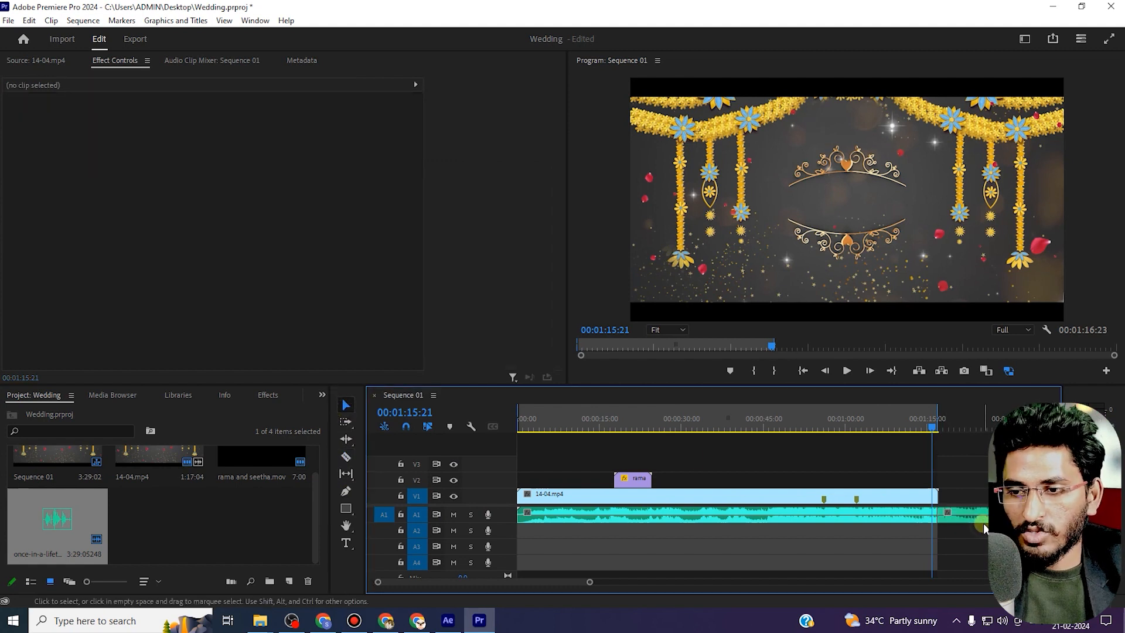
left_click(982, 517)
key("Delete")
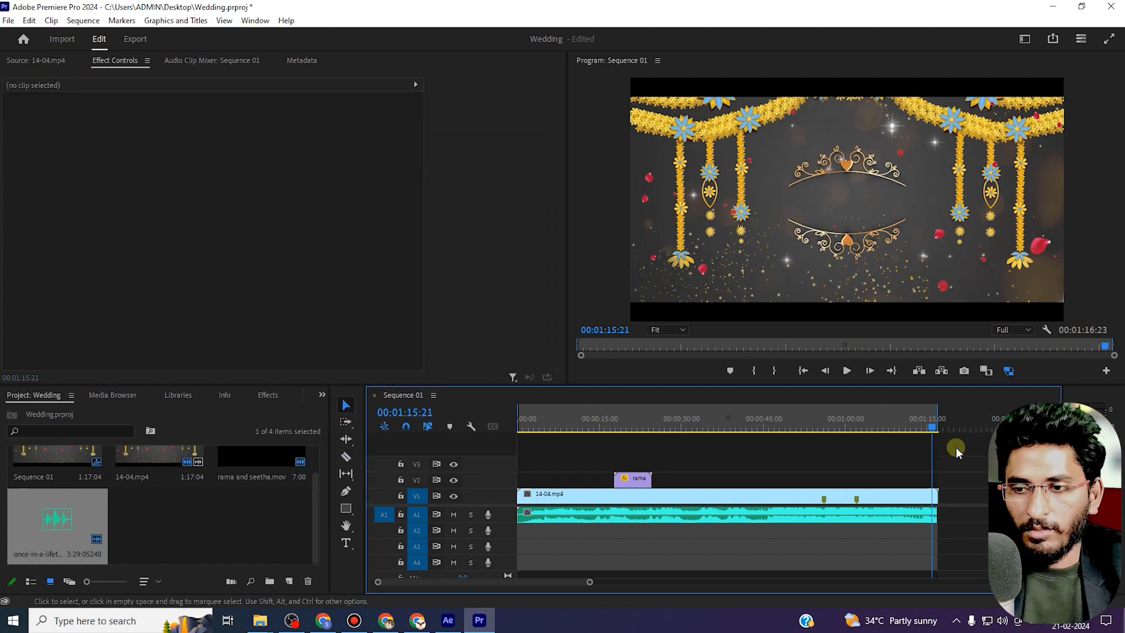
Scrub the sequence playhead to review the intro section of the wedding video.
left_click(938, 420)
mouse_move(939, 420)
left_mouse_down()
mouse_move(947, 412)
mouse_move(935, 412)
left_mouse_up()
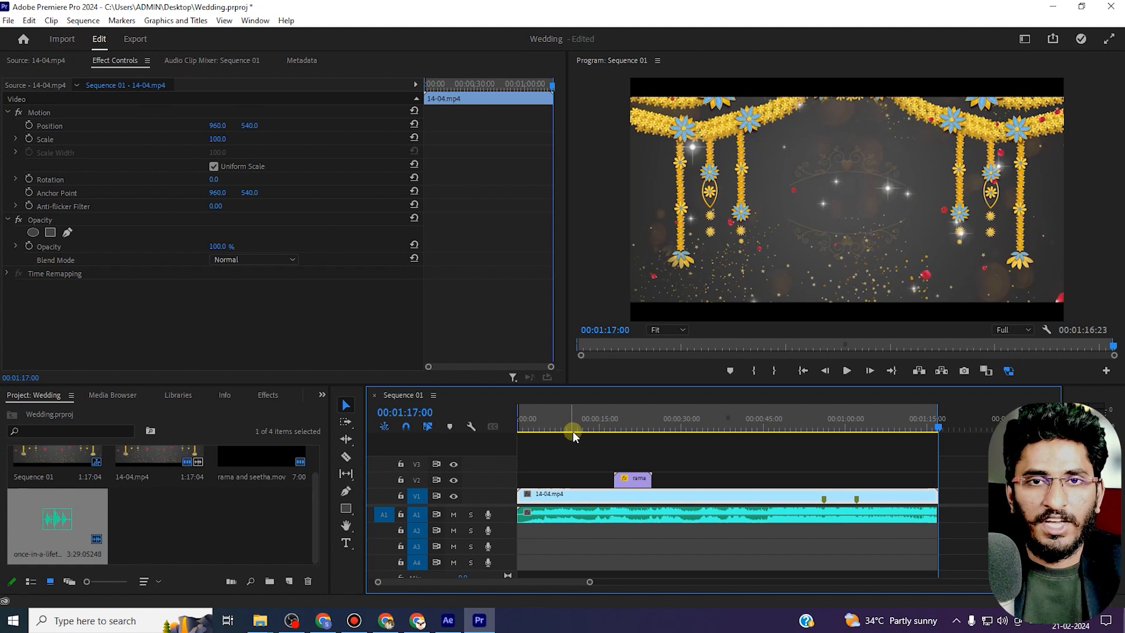
left_click(625, 420)
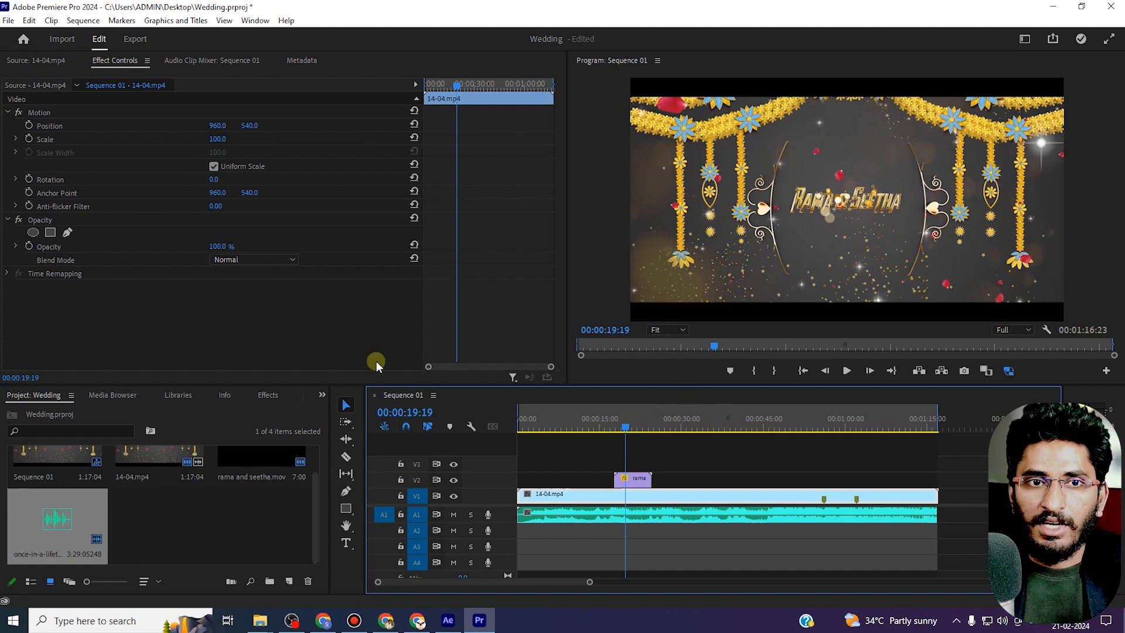
Open the export settings and name the output file seetha ran, saved to the Desktop.
left_click(134, 39)
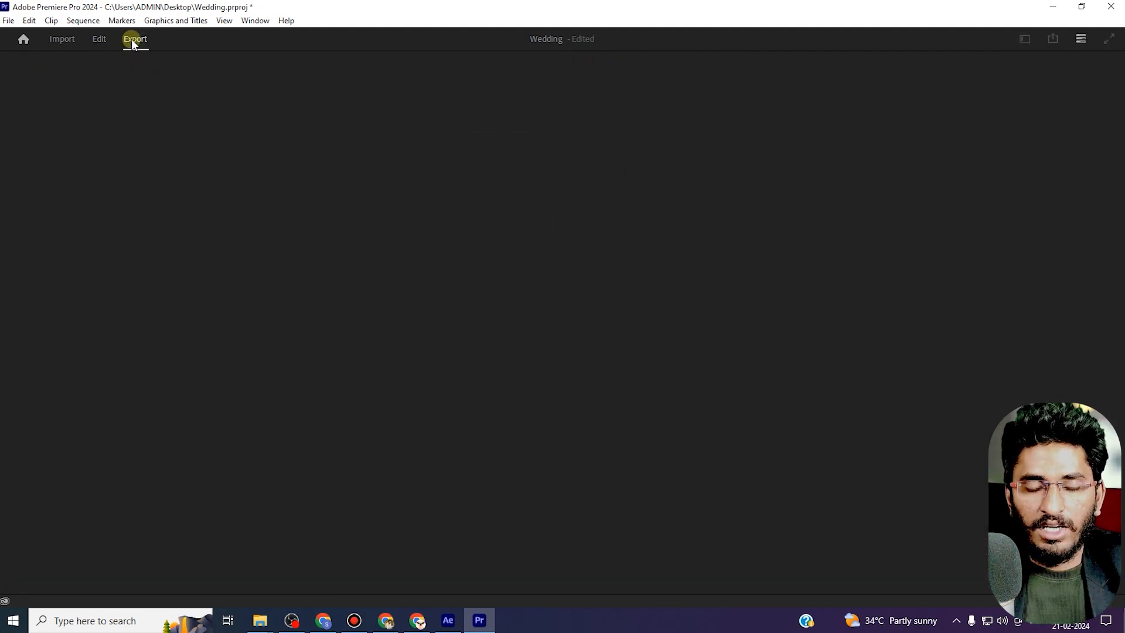
type("seetha ra")
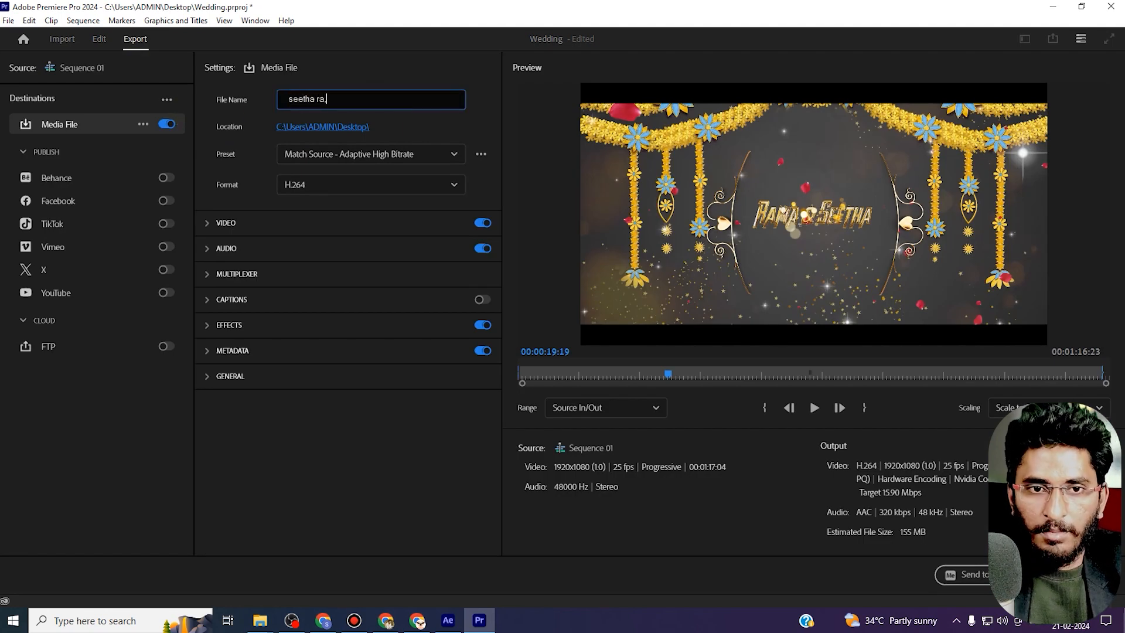
type("n")
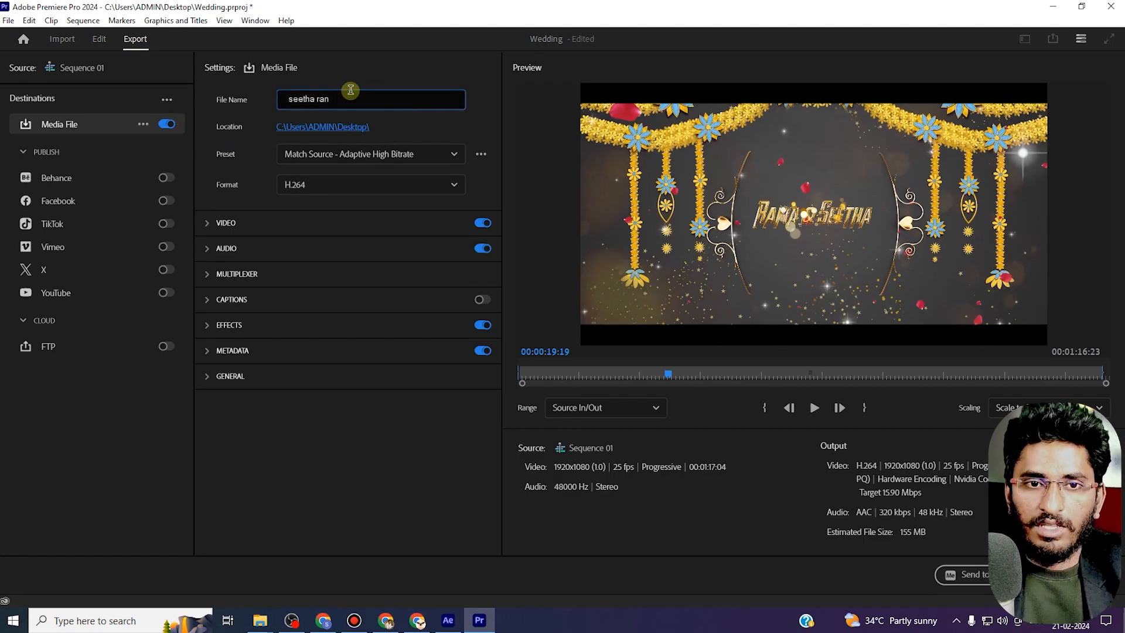
left_click(353, 128)
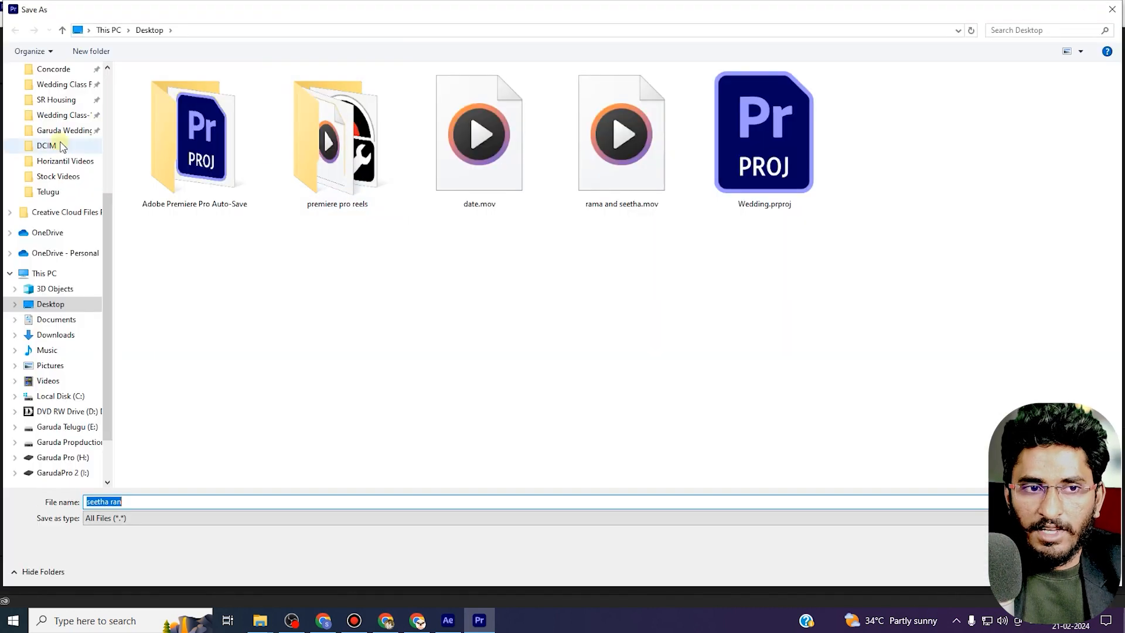
left_click(1025, 572)
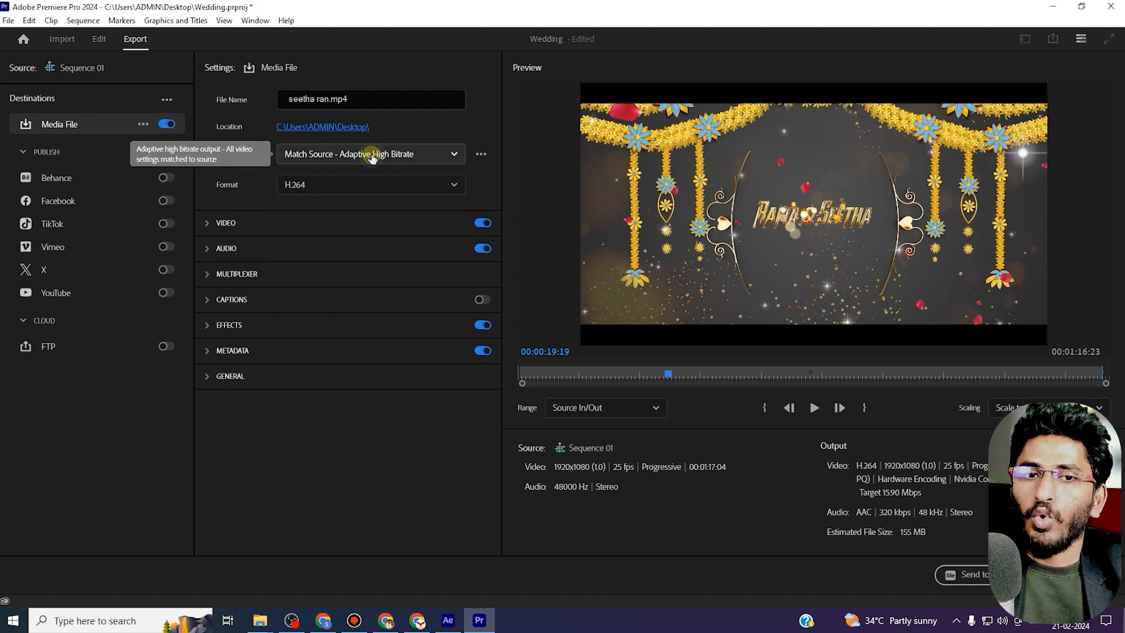
Keep the Match Source - Adaptive High Bitrate H.264 preset and export the sequence.
left_click(372, 154)
left_click(356, 204)
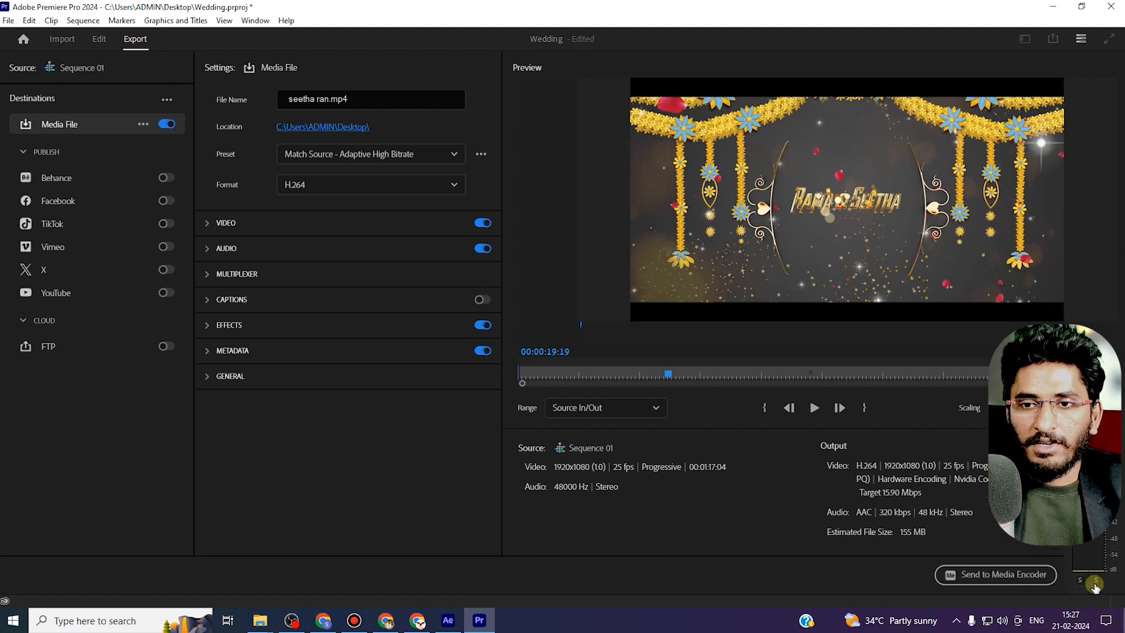
left_click(1093, 576)
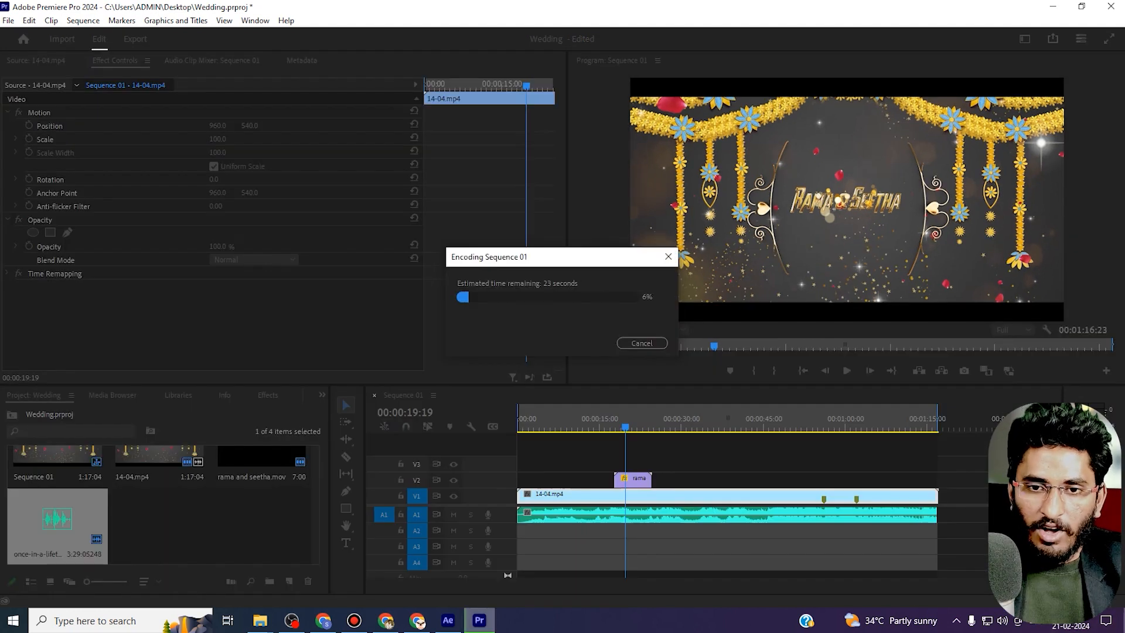